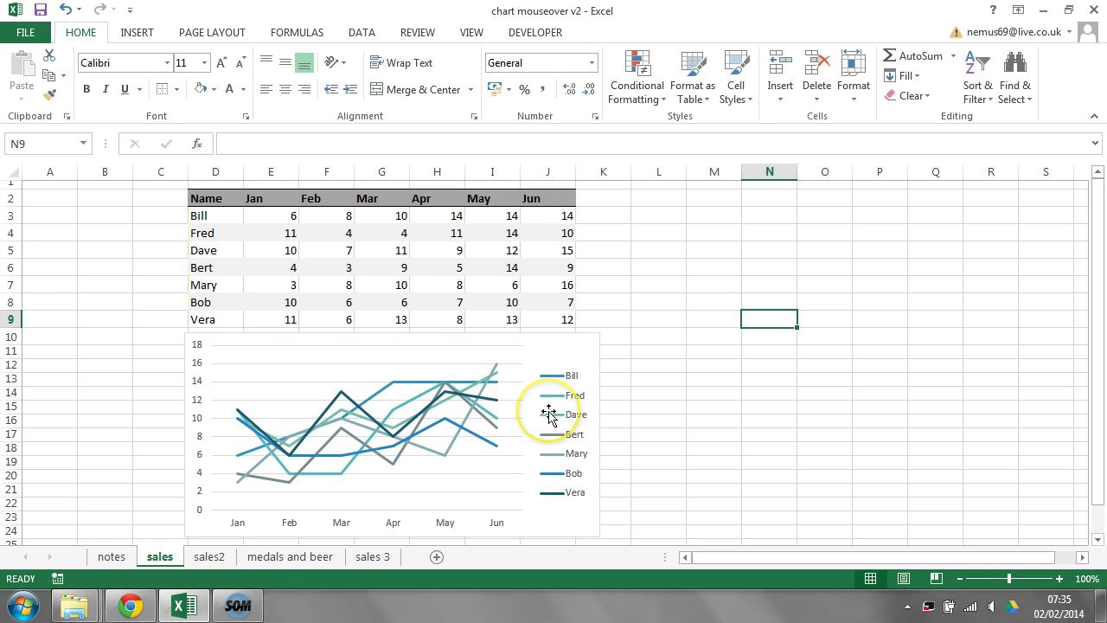
On the sales2 sheet, examine how pointing at chart legend entries and table names highlights the matching line and row
click(209, 557)
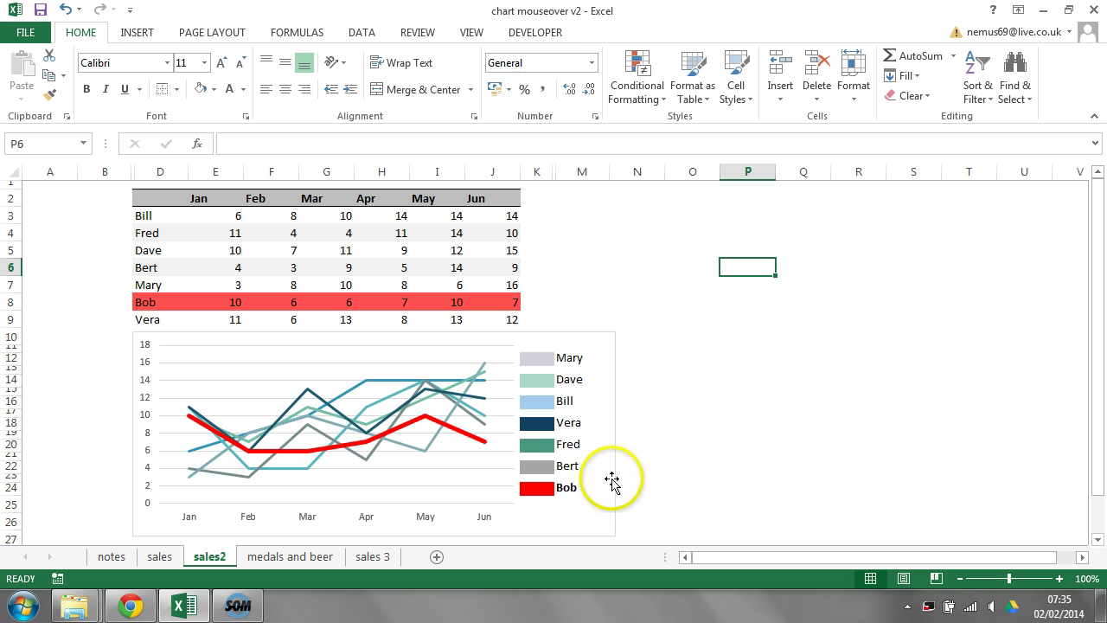
mouse_move(578, 476)
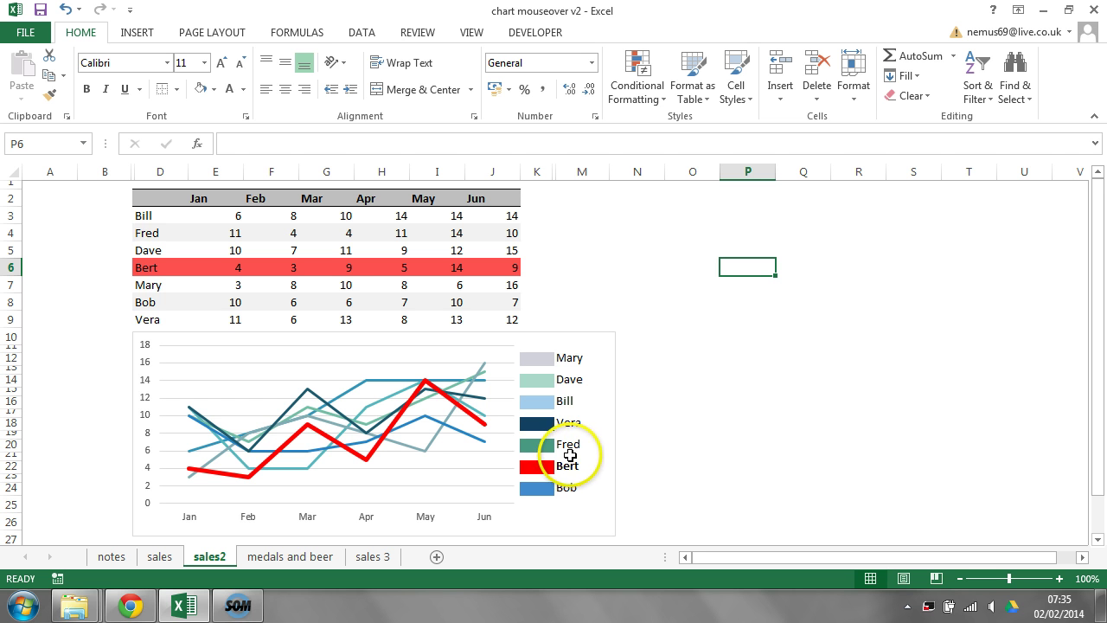
mouse_move(564, 411)
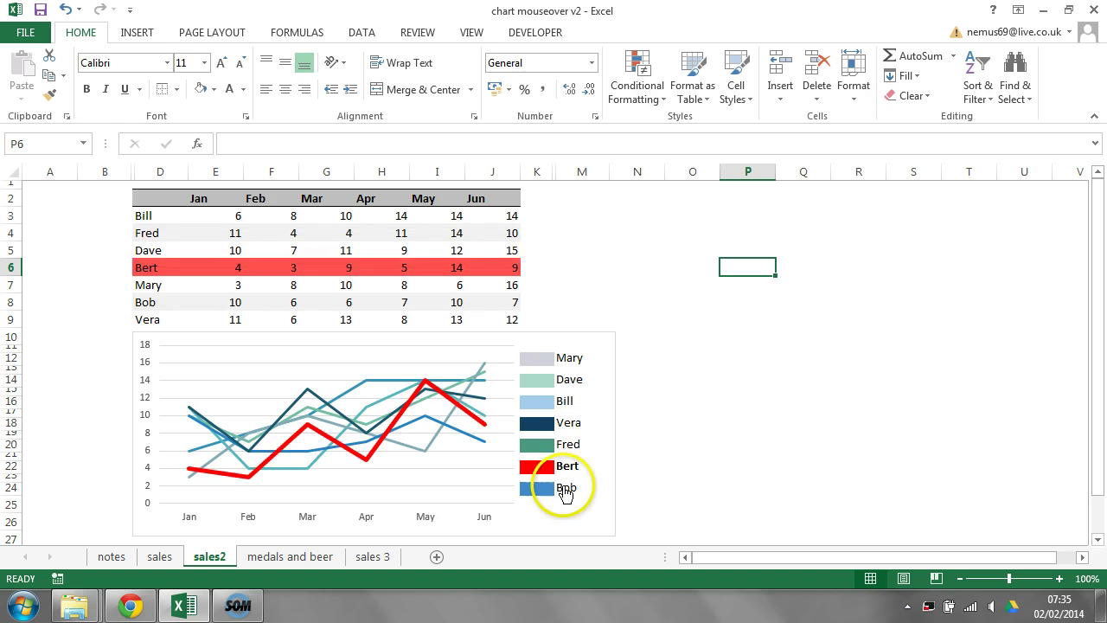
mouse_move(566, 432)
mouse_move(570, 356)
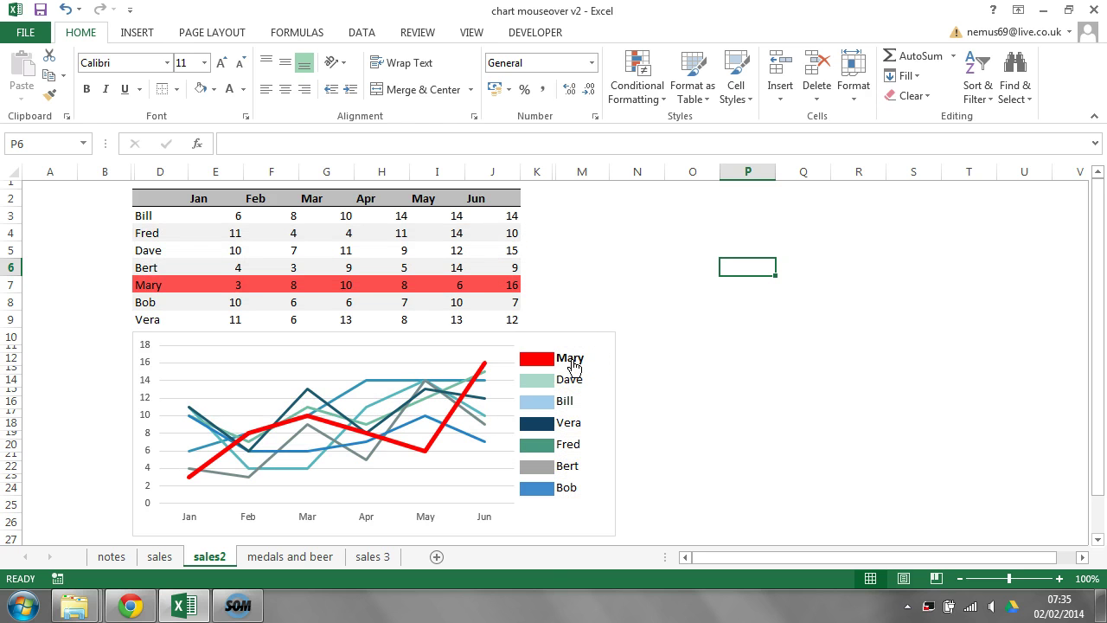
mouse_move(152, 320)
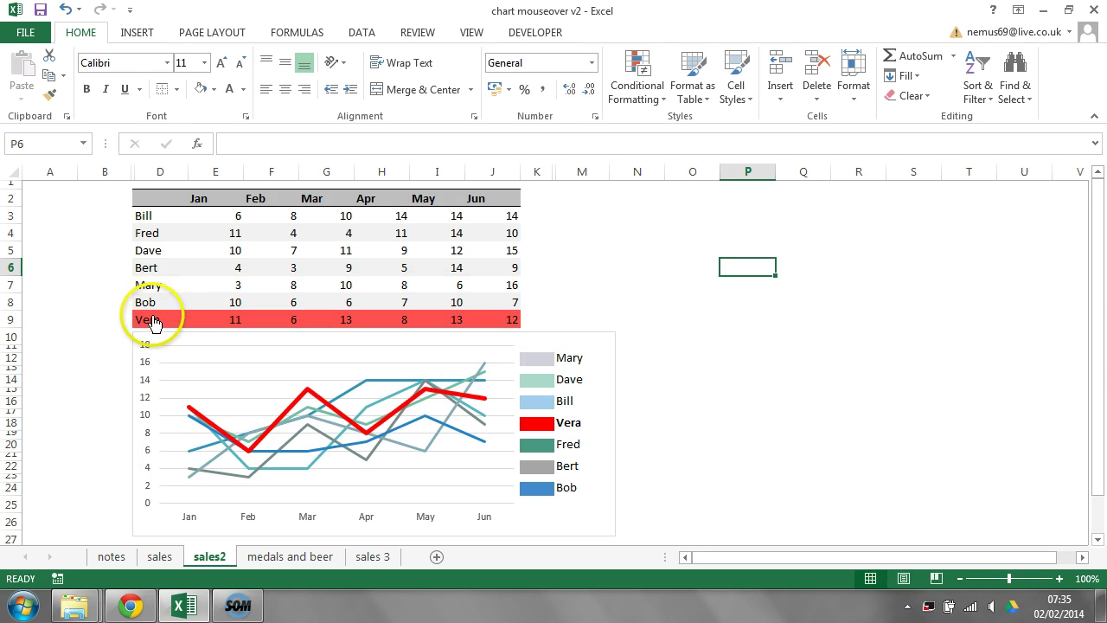
mouse_move(147, 250)
mouse_move(149, 223)
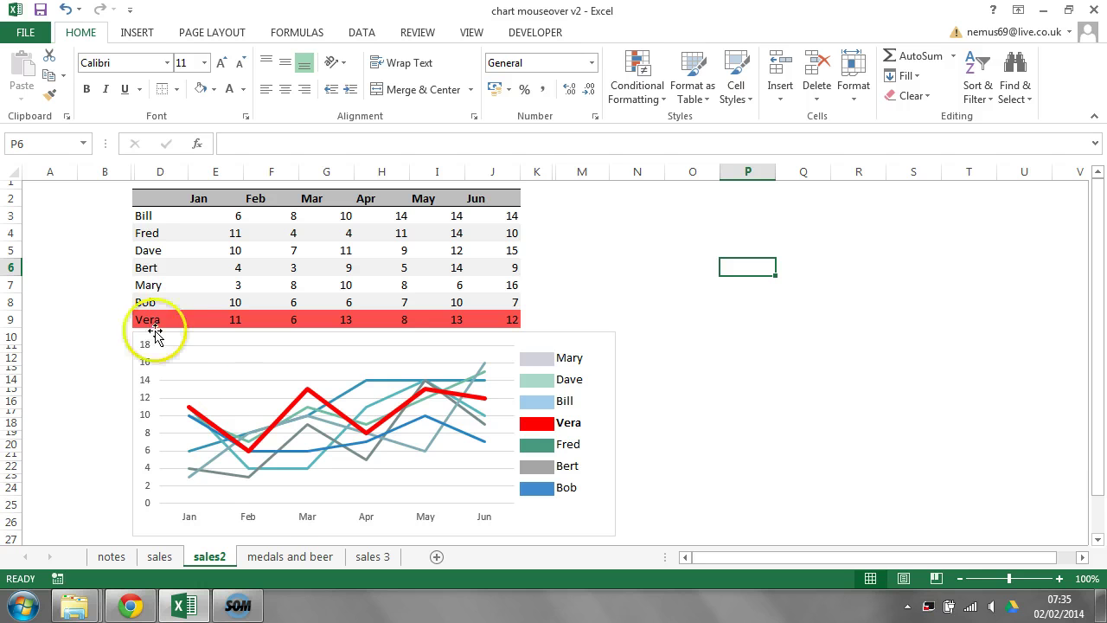
On the medals and beer sheet, examine how pointing at different countries highlights their table rows and chart bubbles
click(286, 559)
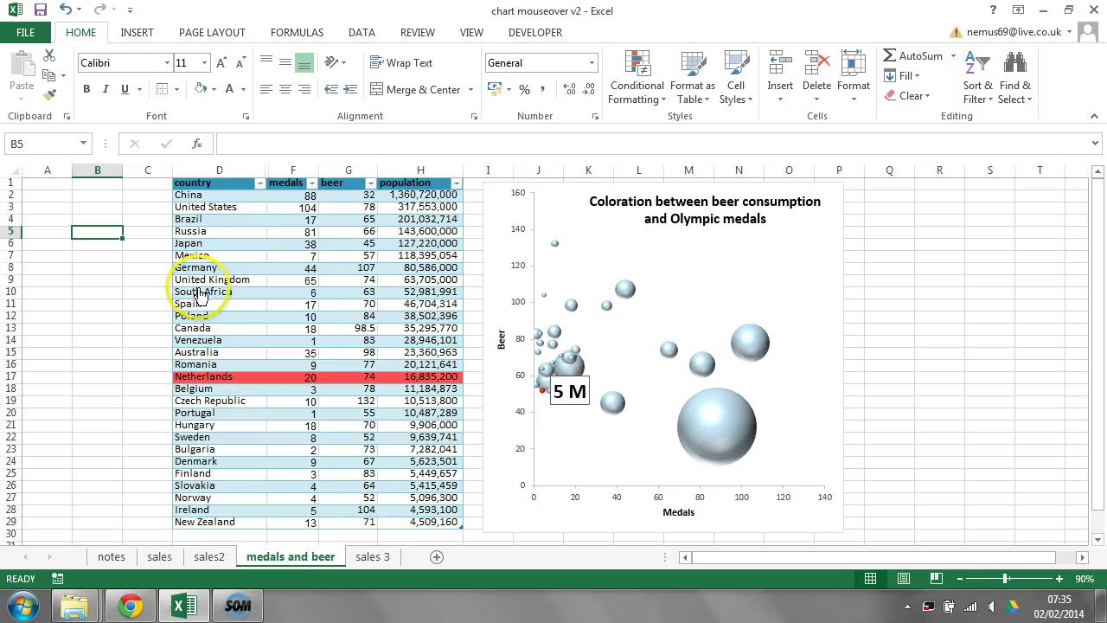
mouse_move(201, 238)
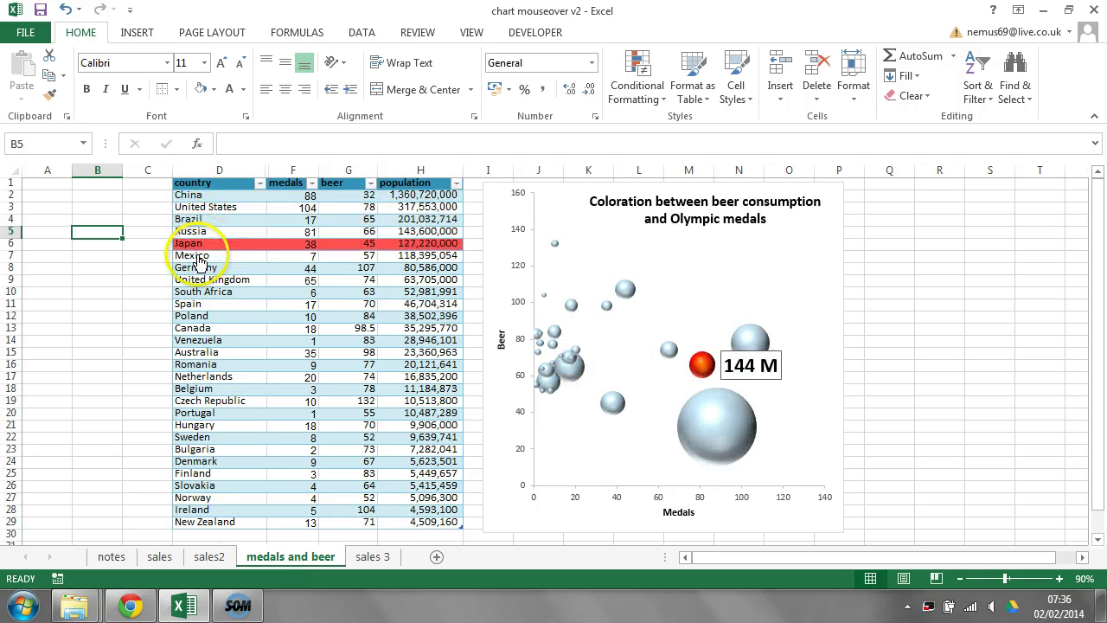
mouse_move(198, 272)
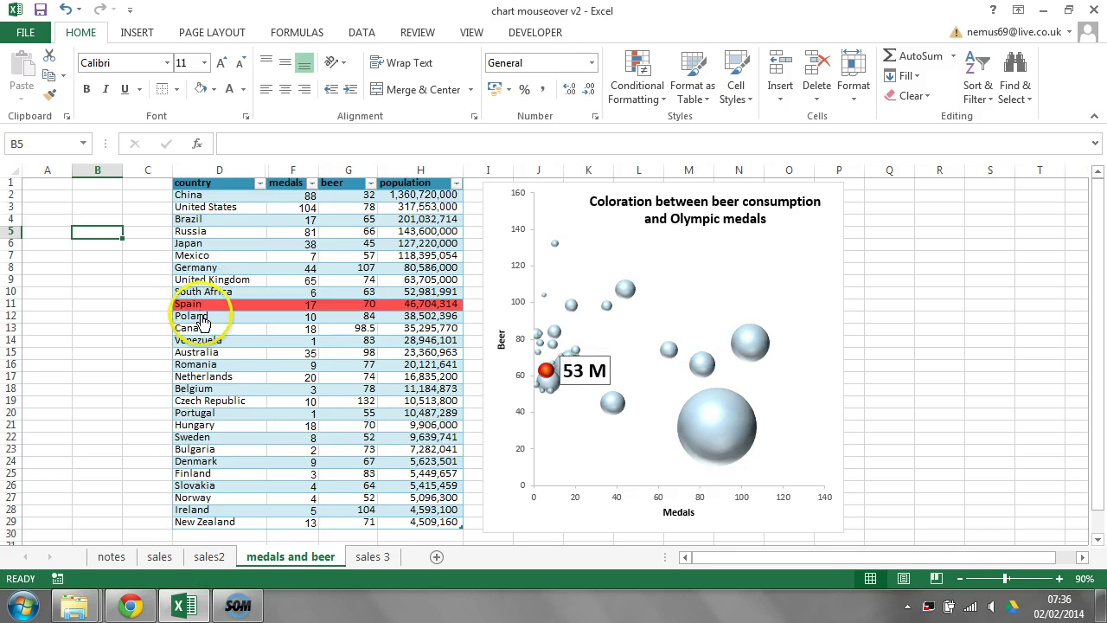
mouse_move(202, 337)
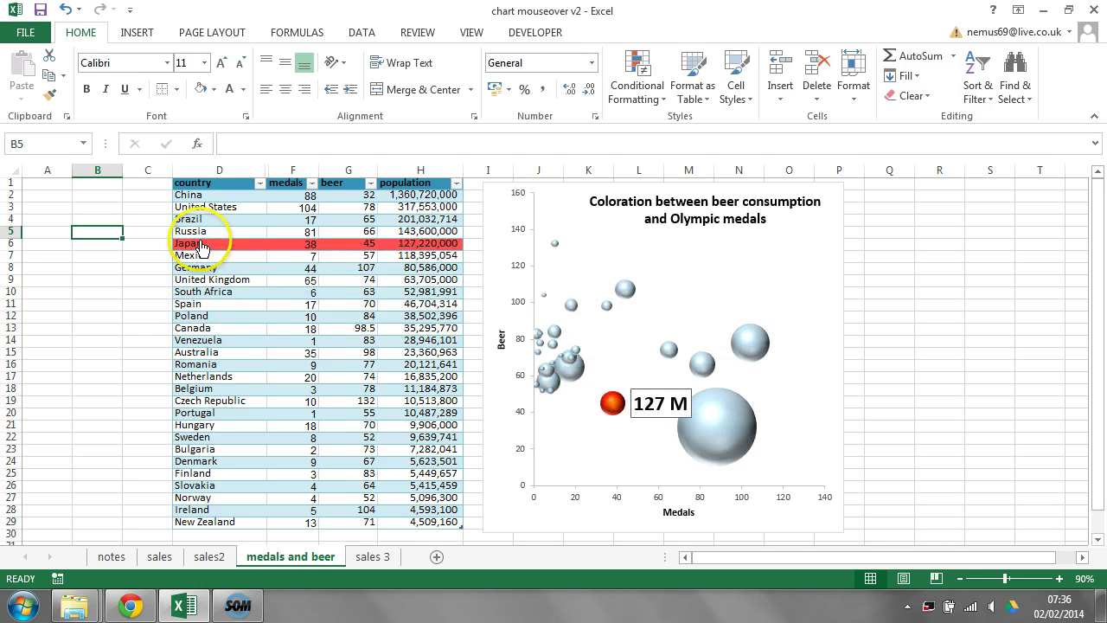
mouse_move(205, 210)
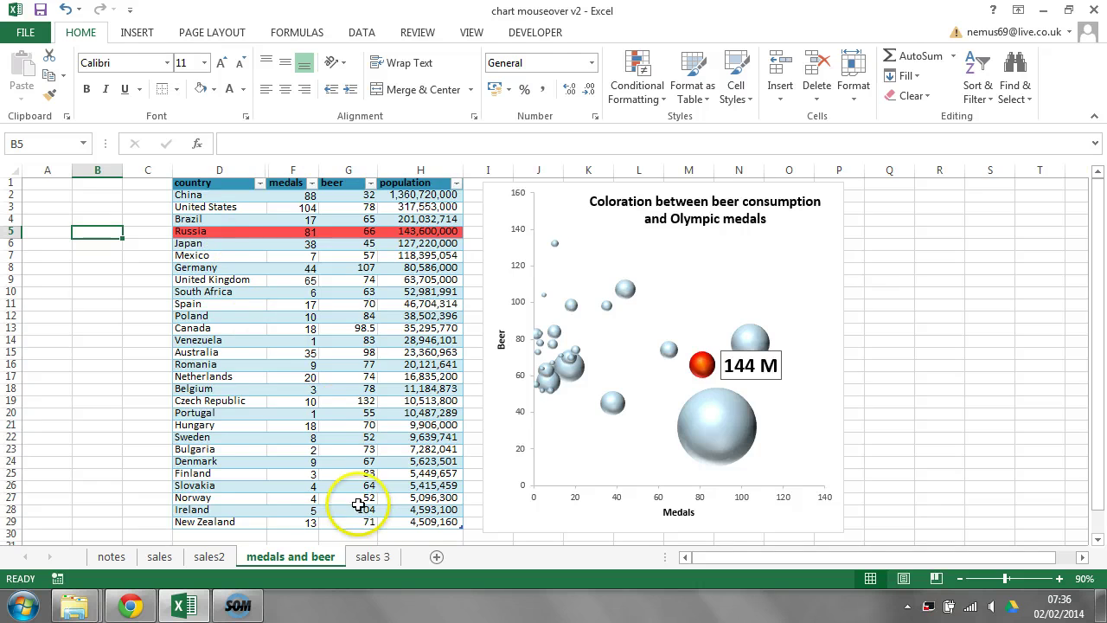
On the sales 3 sheet, add List data validation to cell L2 using the names in D3:D9 as its source
click(374, 556)
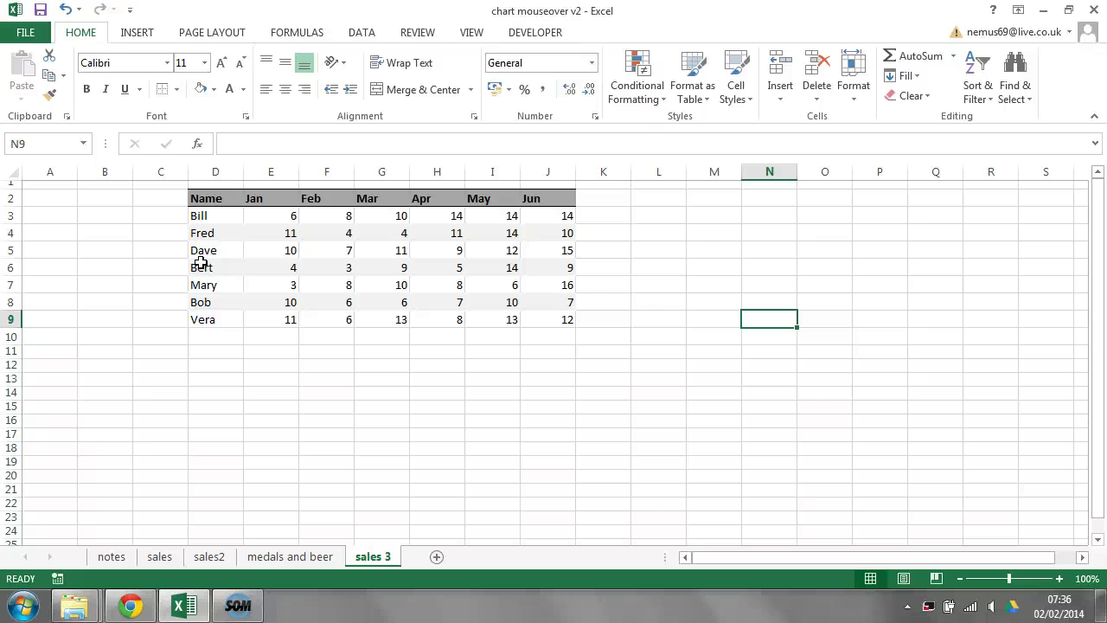
click(697, 561)
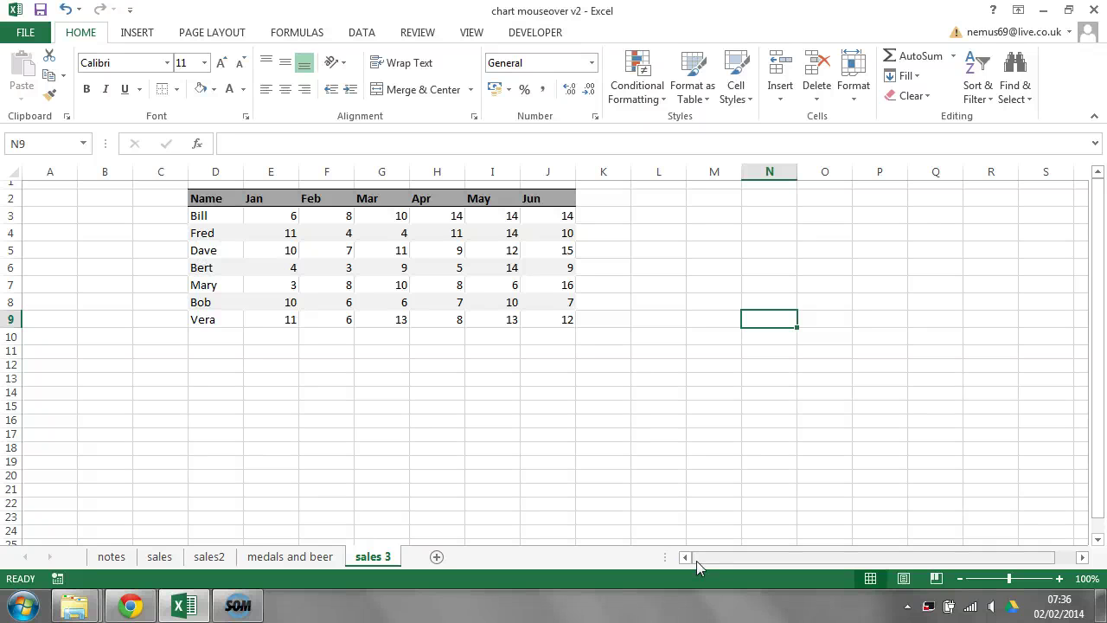
click(668, 200)
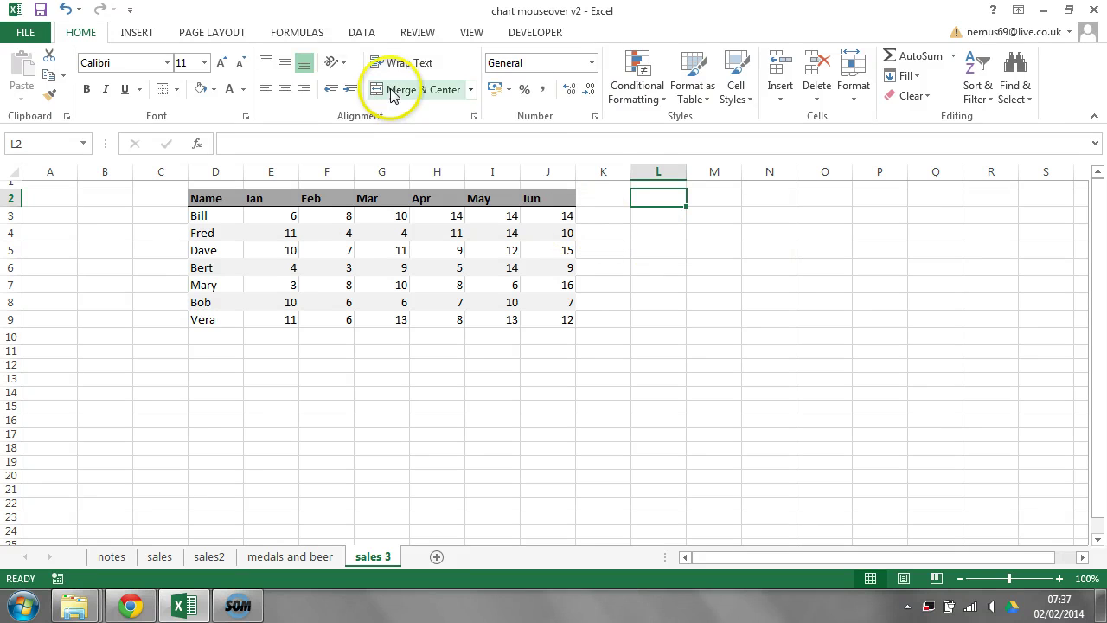
click(359, 31)
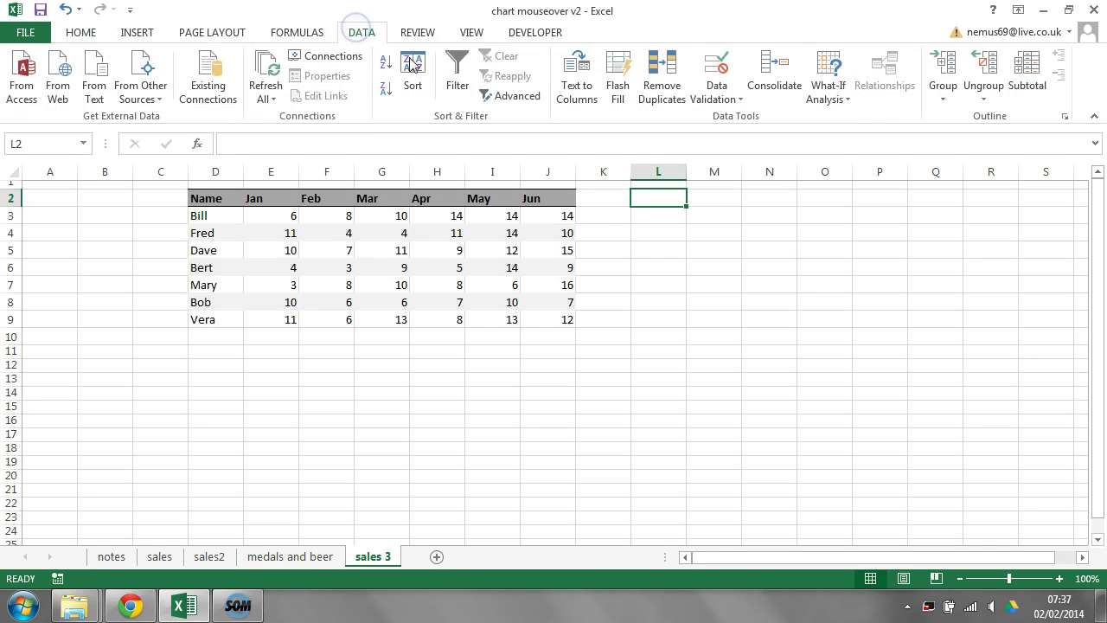
click(718, 98)
click(737, 115)
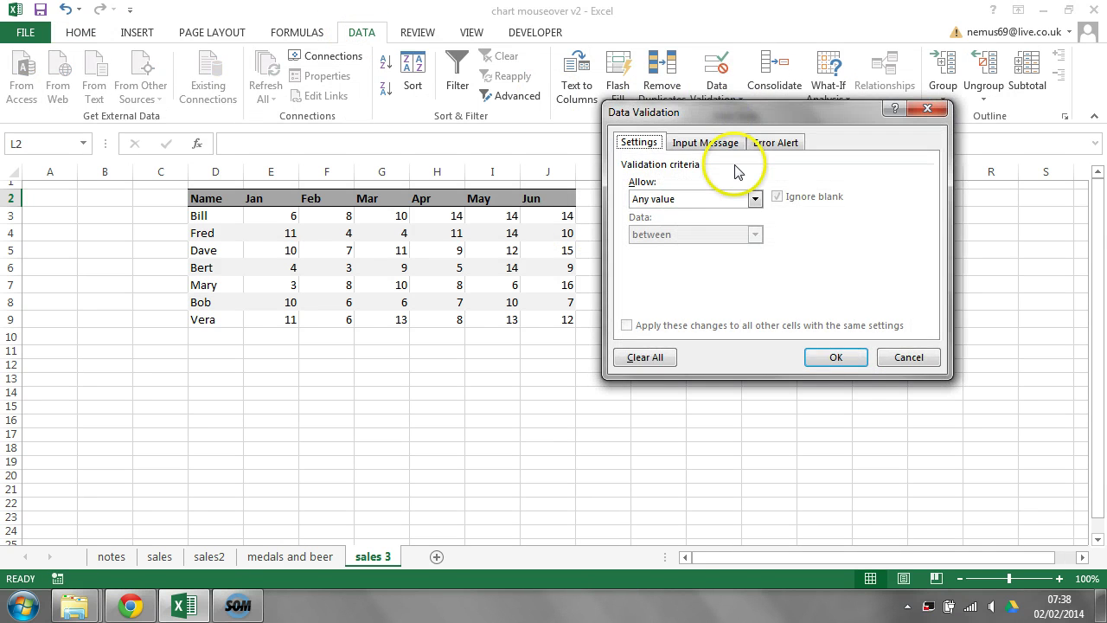
click(754, 199)
click(674, 248)
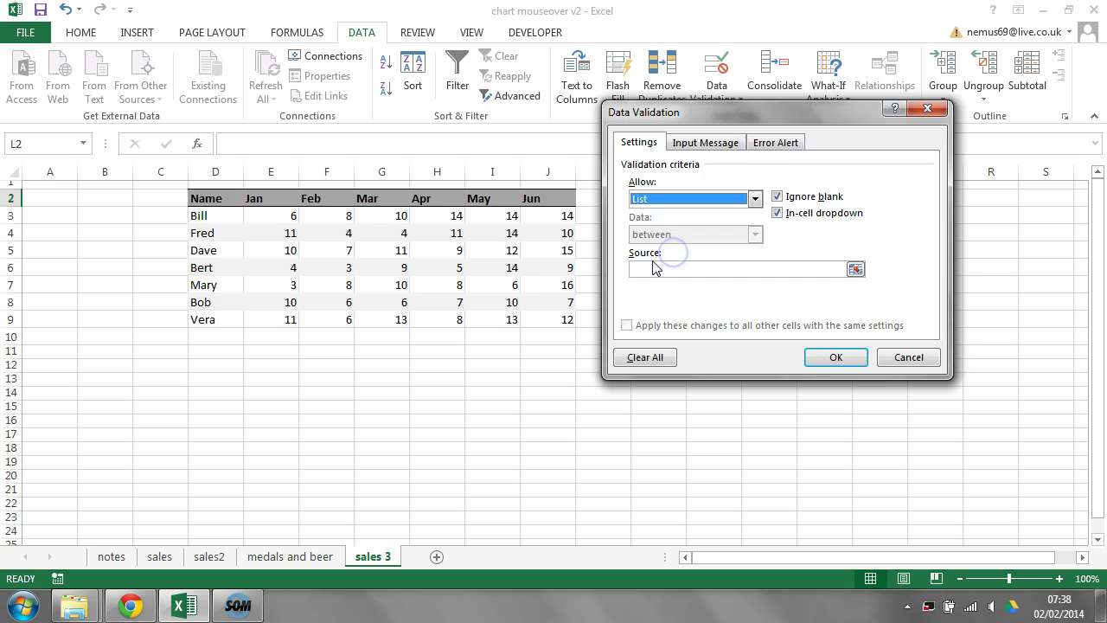
click(694, 267)
drag(198, 216, 213, 321)
click(829, 361)
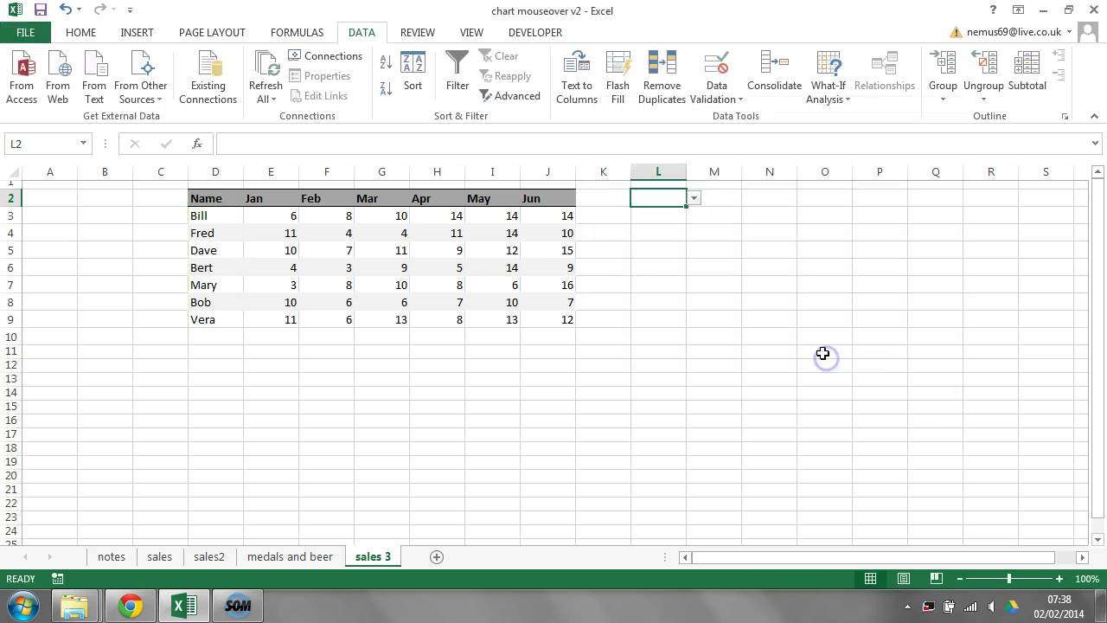
Choose the first name from L2's dropdown list and link cell D10 to it with the formula =L2
click(693, 198)
click(666, 214)
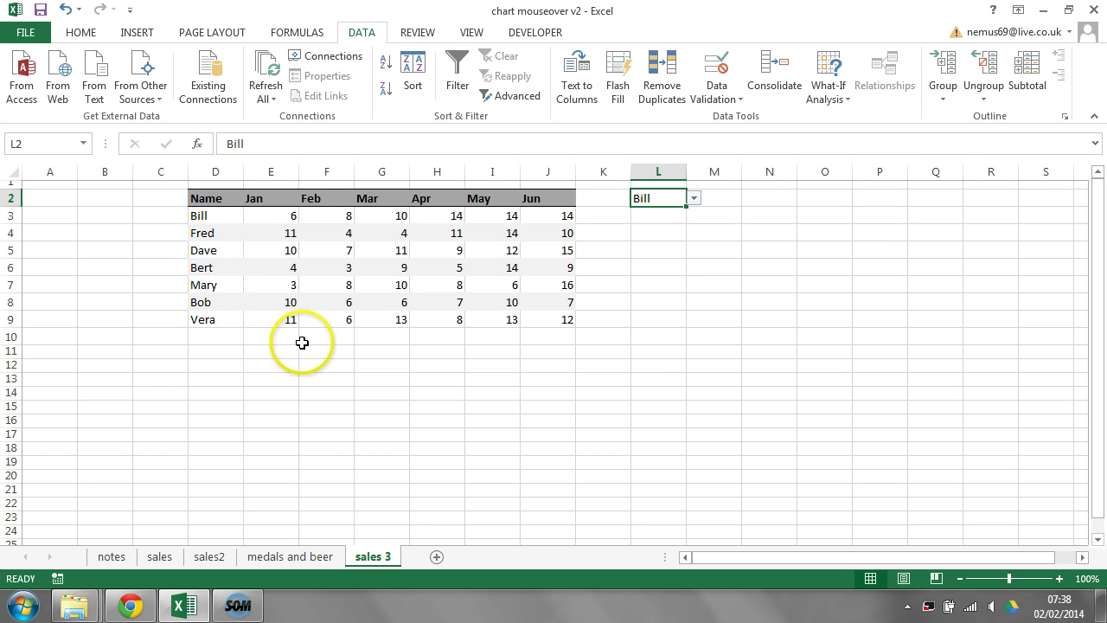
click(222, 337)
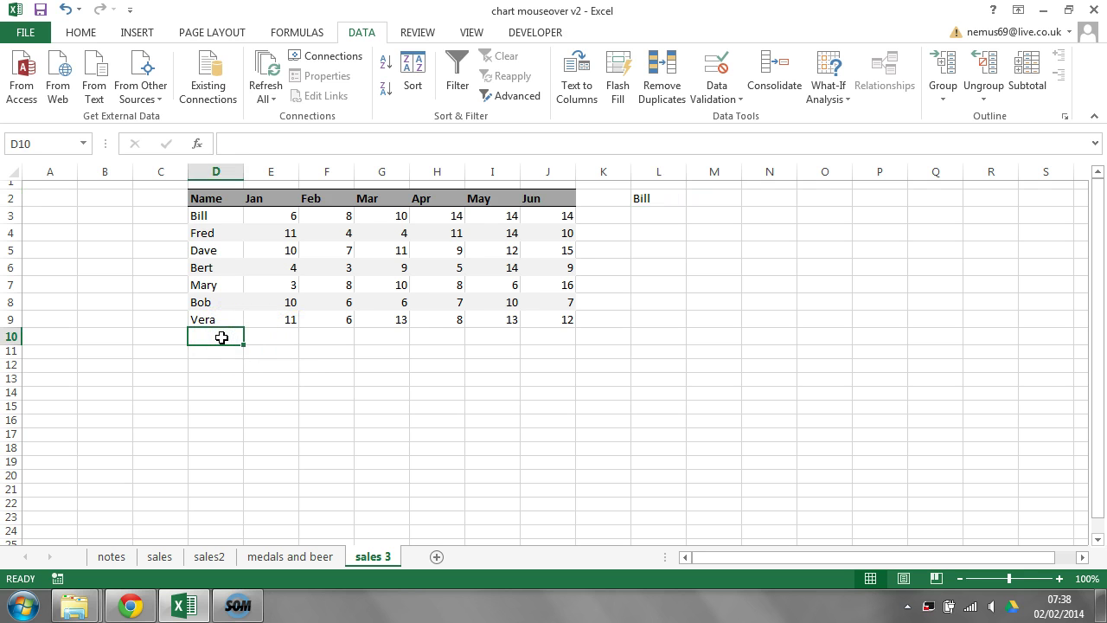
text(=)
click(656, 199)
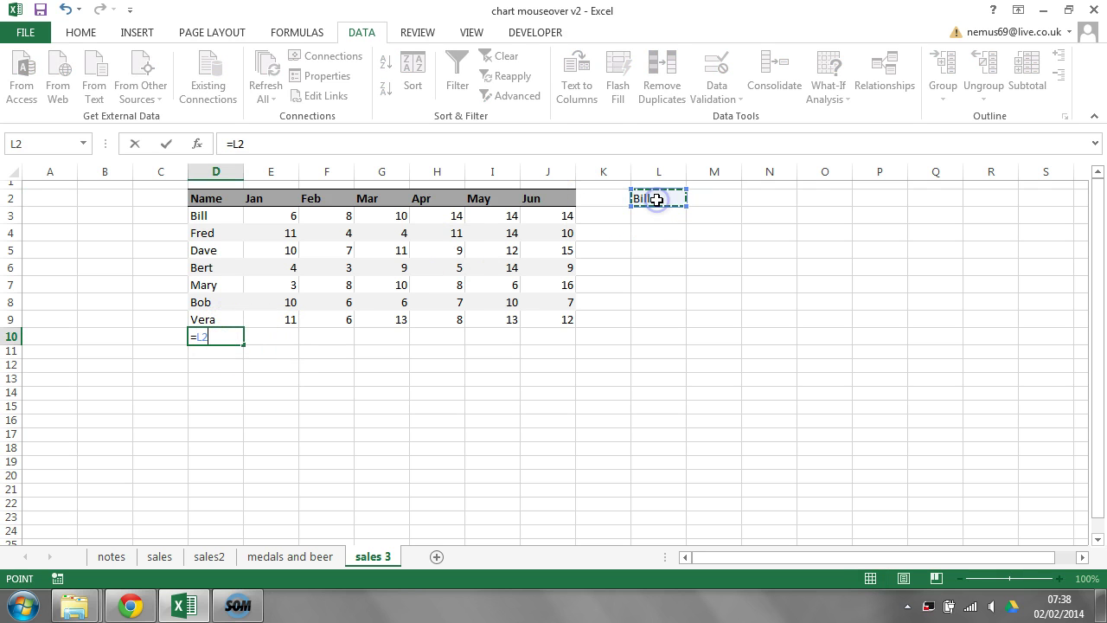
key(Return)
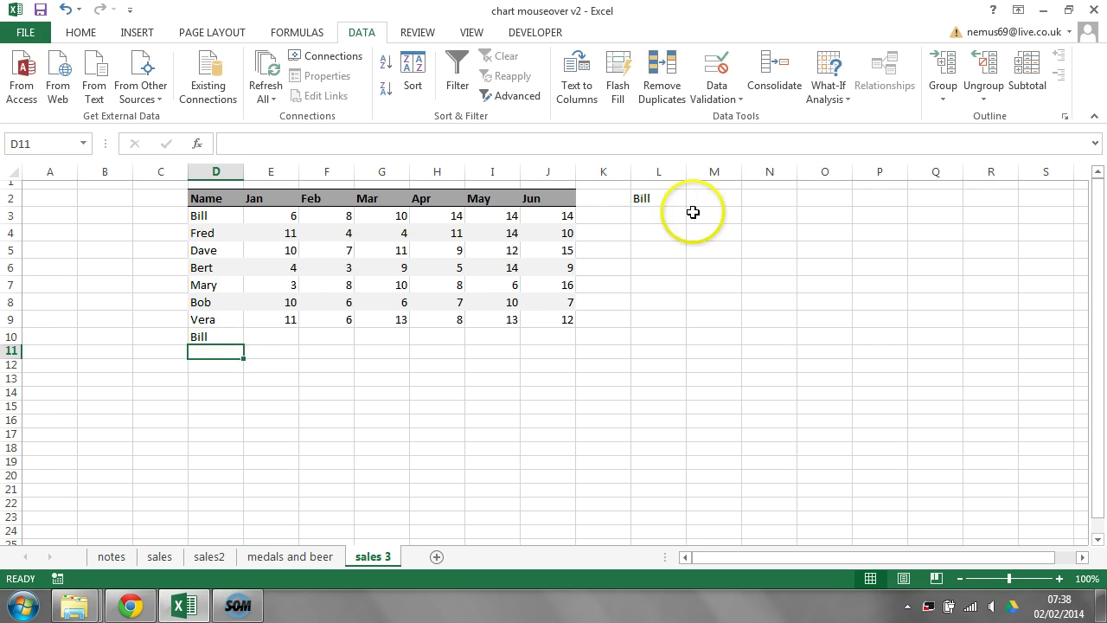
Change the selection in cell L2 to the third name in its dropdown list
click(662, 203)
click(693, 199)
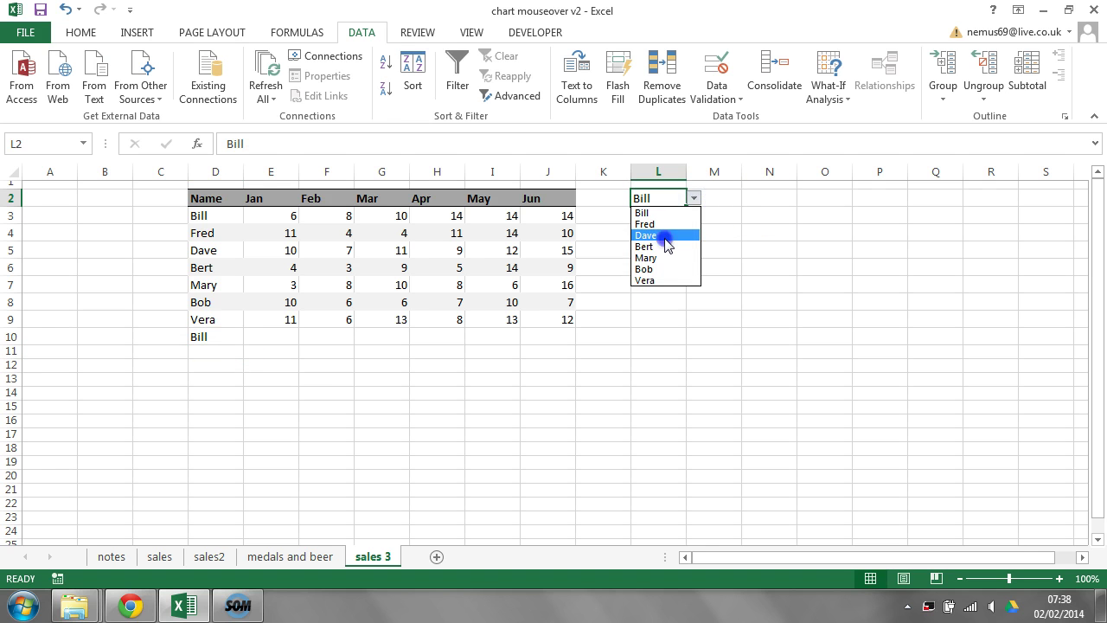
click(667, 235)
Enter =VLOOKUP(D10,$D$2:$J$9,2,0) in cell E10 to return the January value for the selected name
click(271, 338)
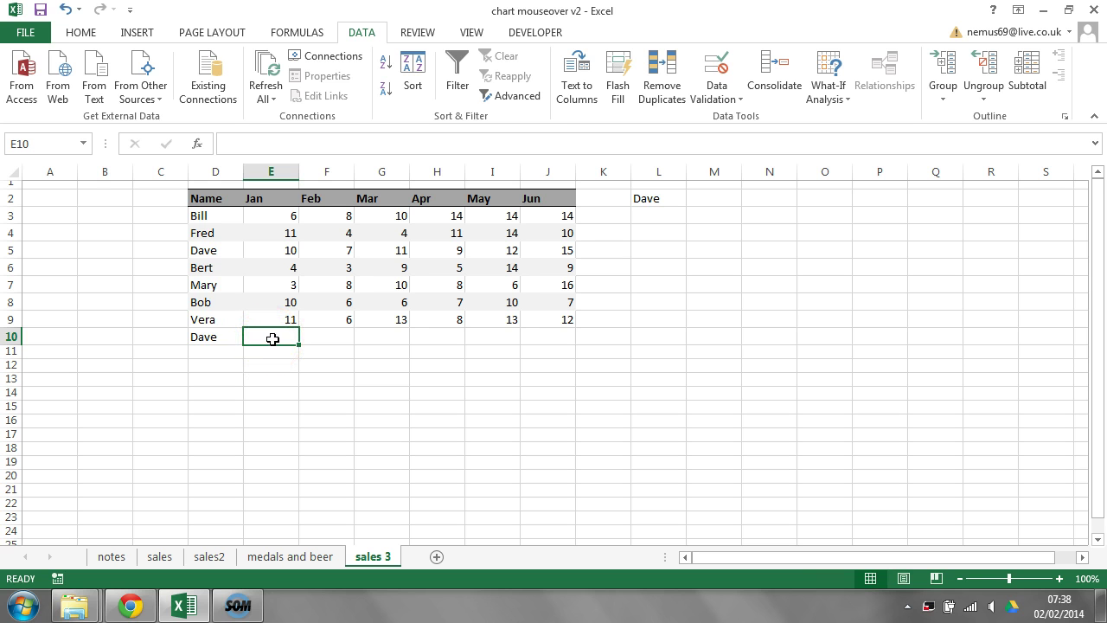
text(=vl)
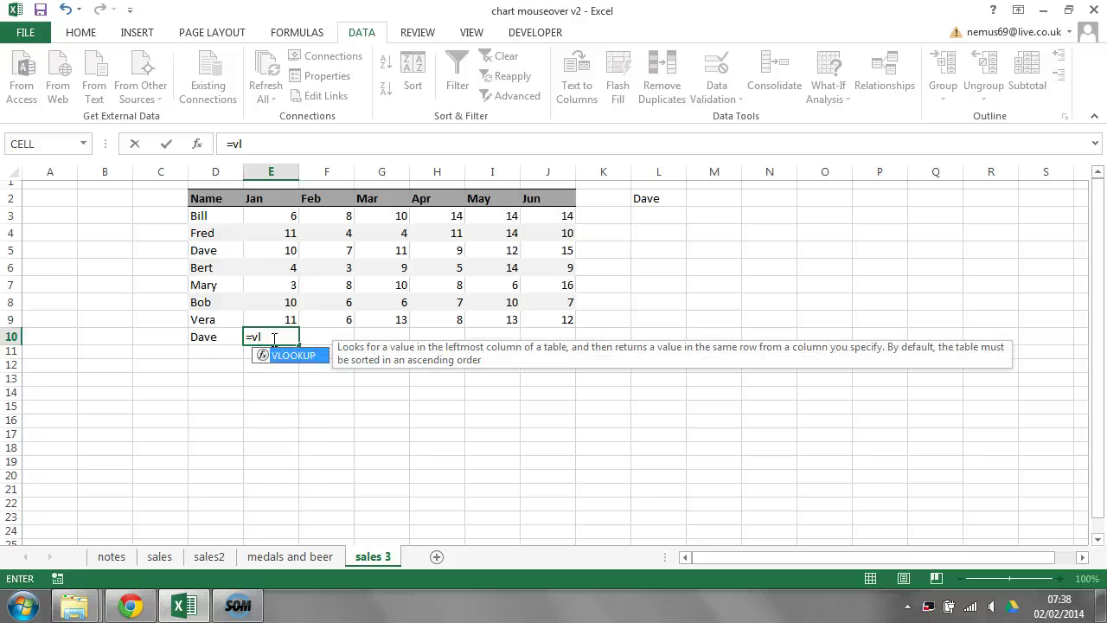
key(Tab)
click(217, 338)
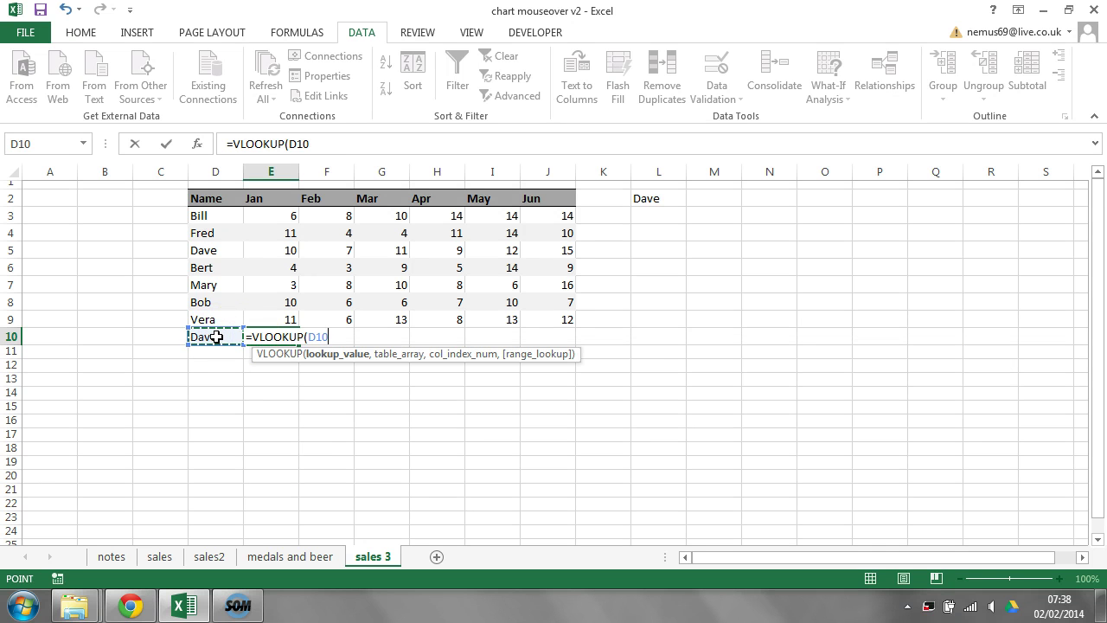
text(,)
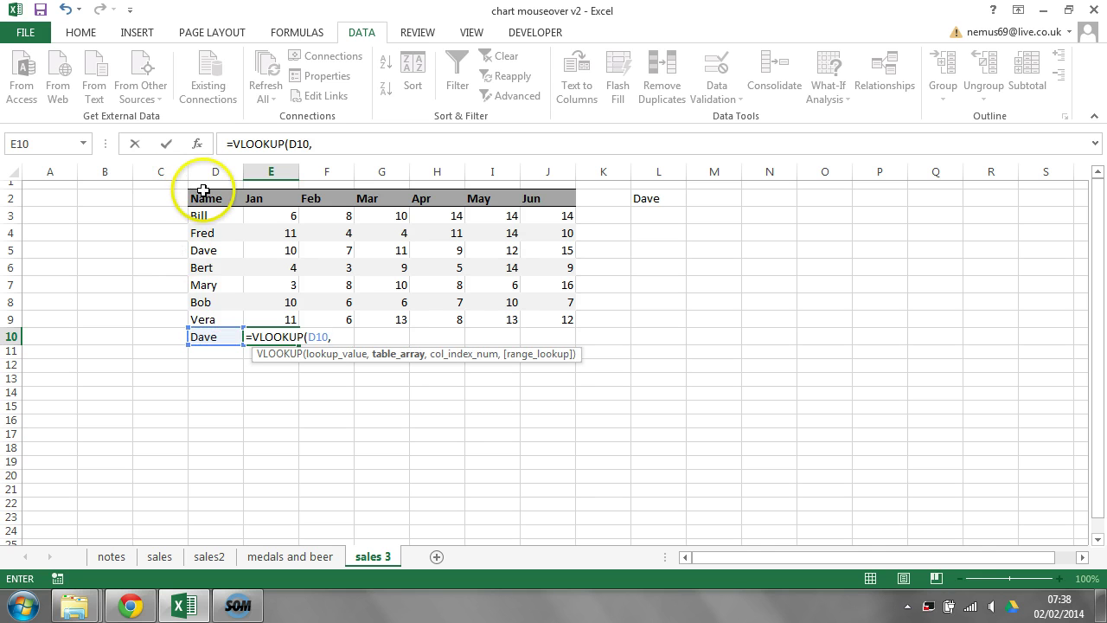
drag(201, 197, 538, 318)
key(F4)
text(,2,0))
key(Return)
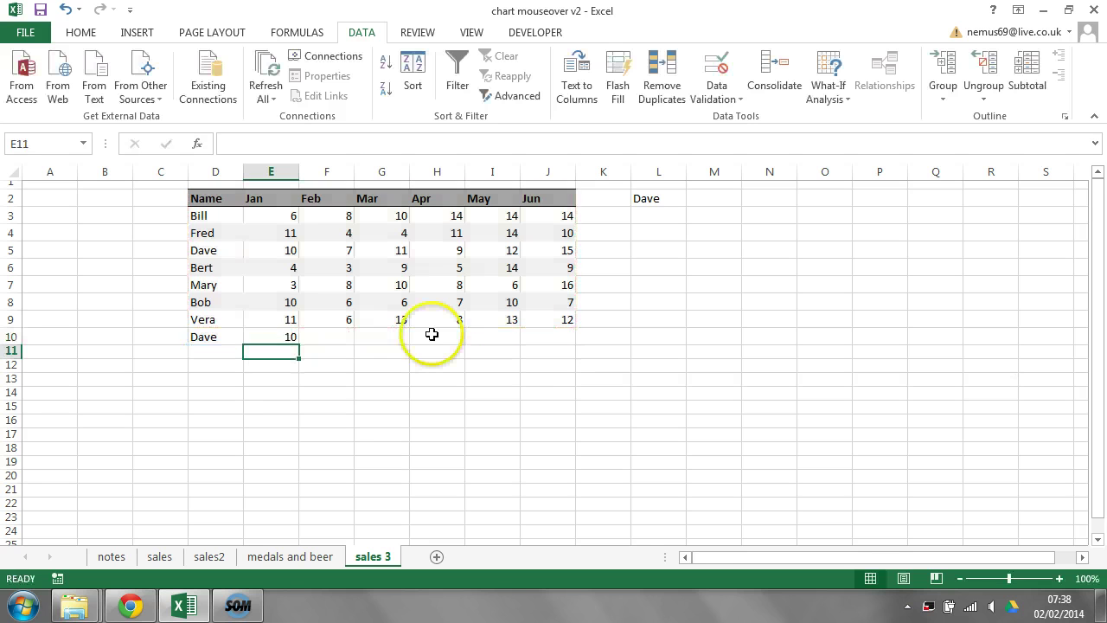
Edit E10's lookup formula to use $D10 as the lookup value and COLUMNS($A1:B1) as the column index
click(286, 338)
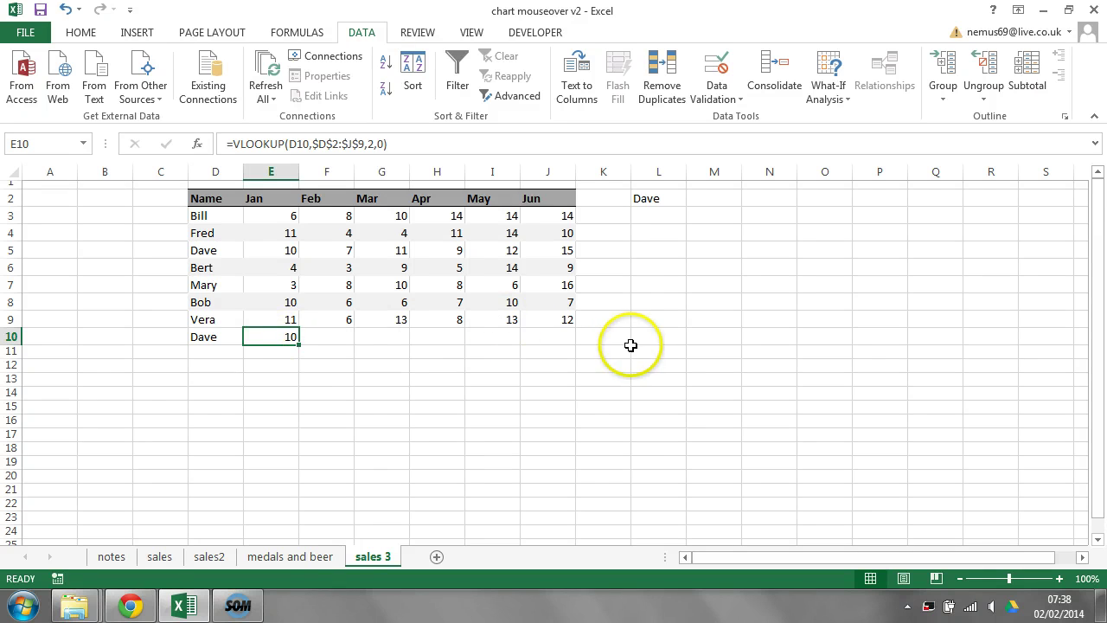
click(328, 340)
click(376, 337)
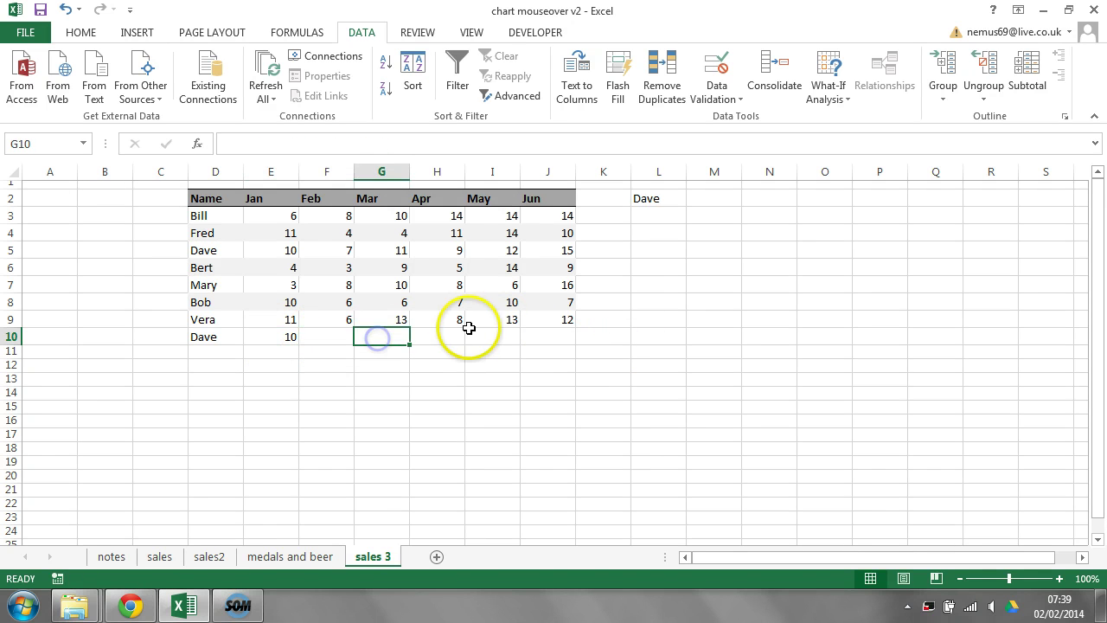
click(451, 336)
click(292, 336)
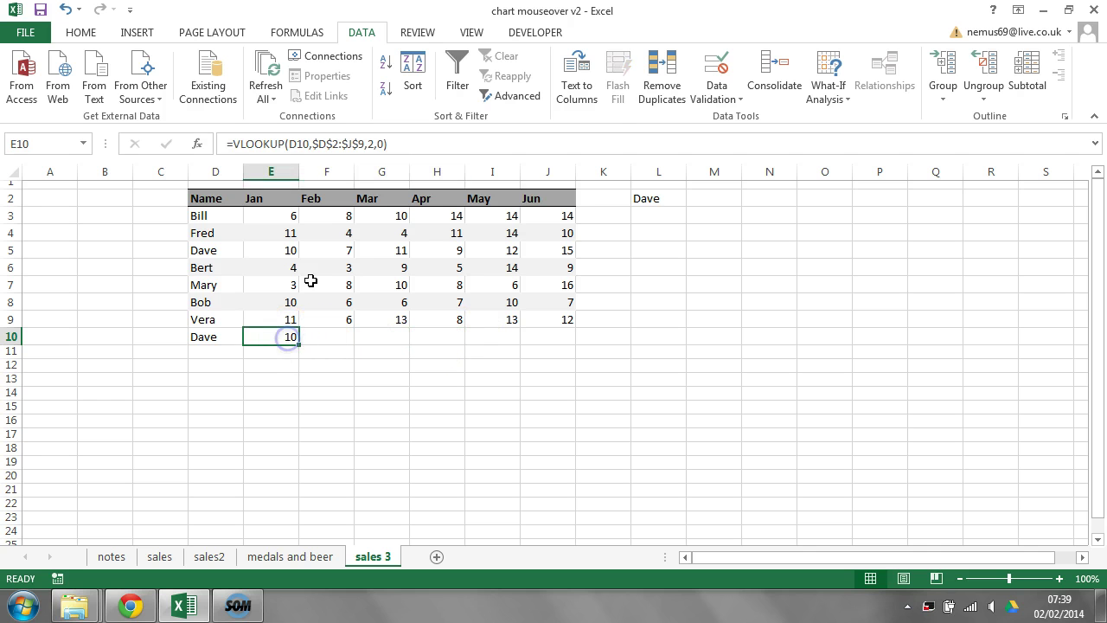
click(387, 143)
click(369, 145)
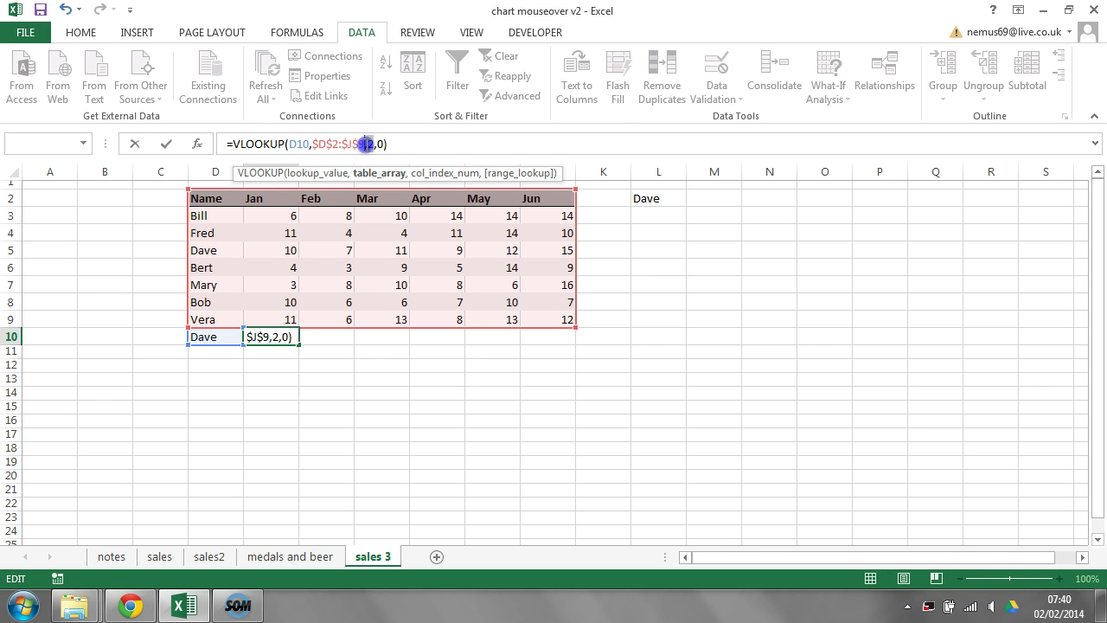
double_click(369, 145)
text(columns)
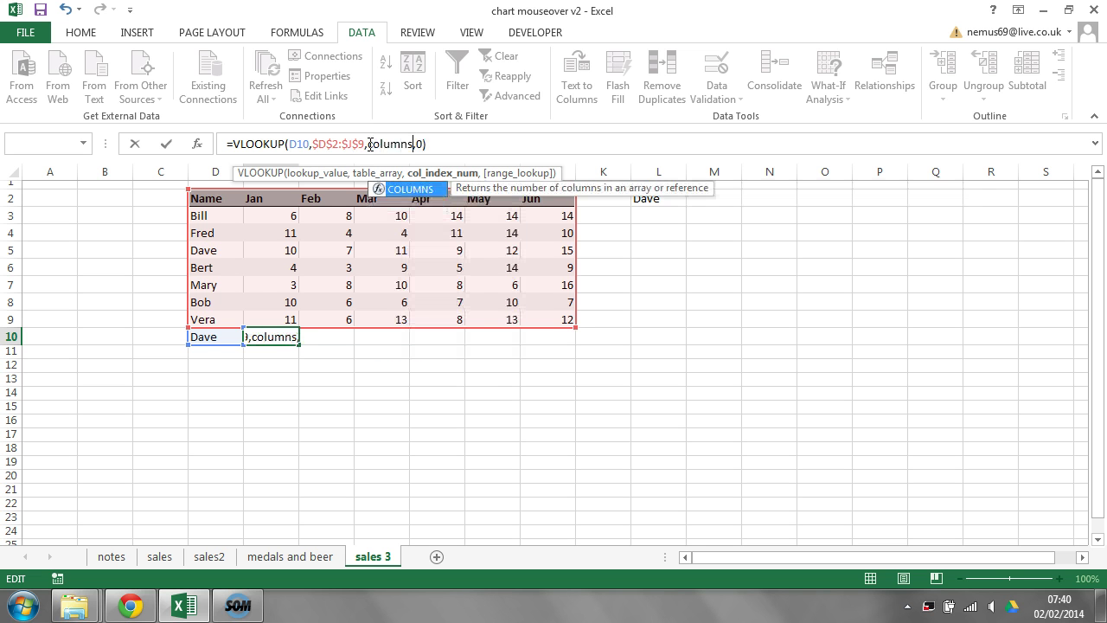
text(($a1:b1))
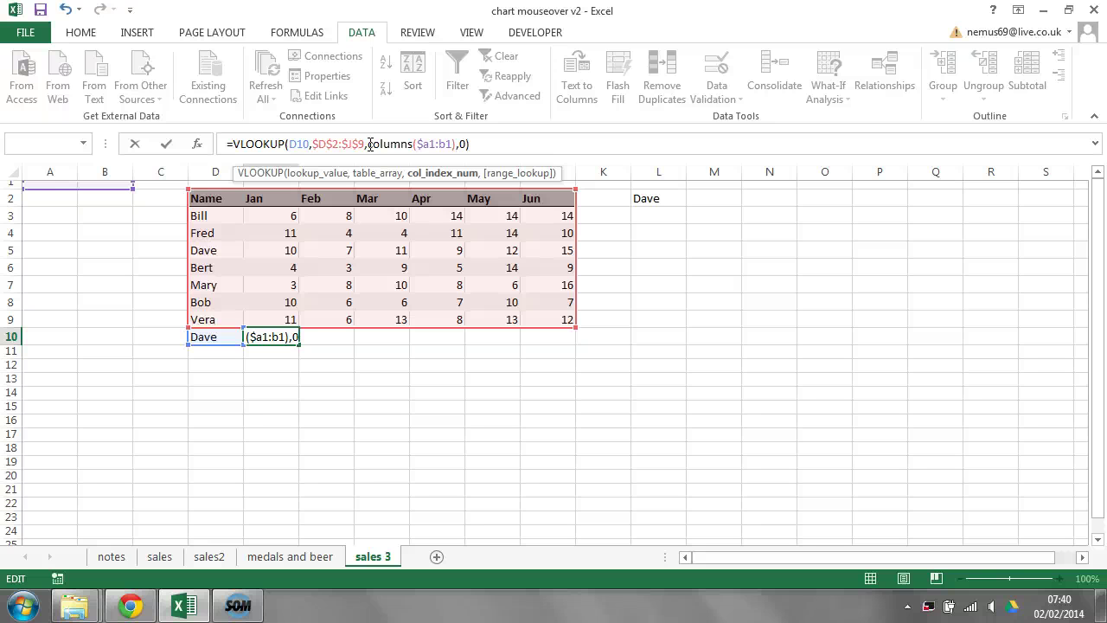
click(290, 143)
text($)
key(Return)
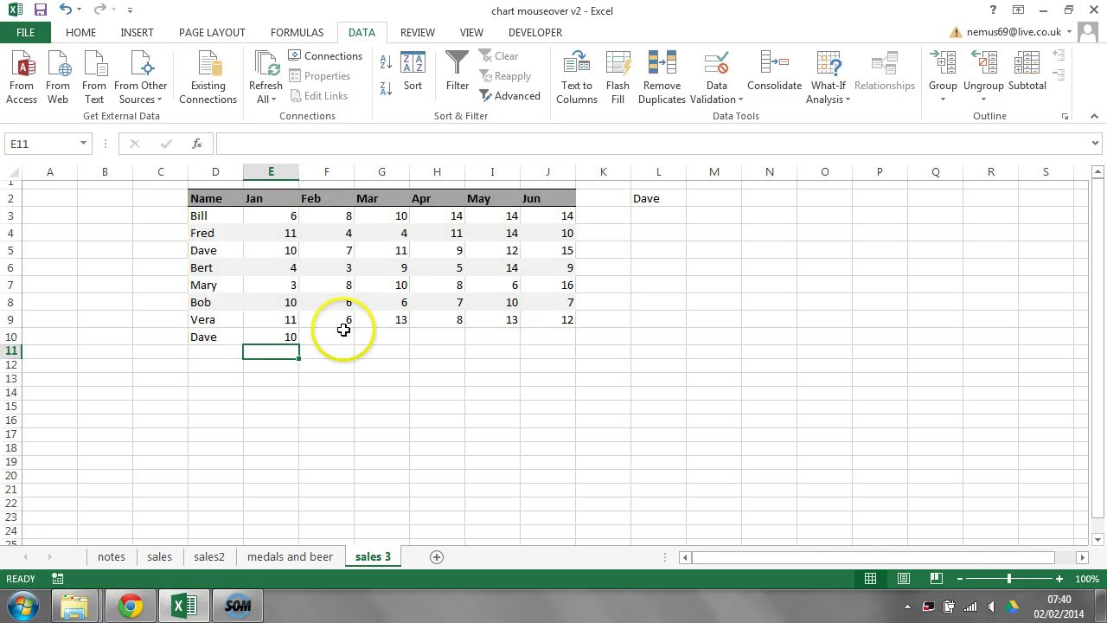
Fill E10's lookup formula across to J10 and choose the second name from L2's dropdown list
click(294, 343)
drag(298, 346, 567, 346)
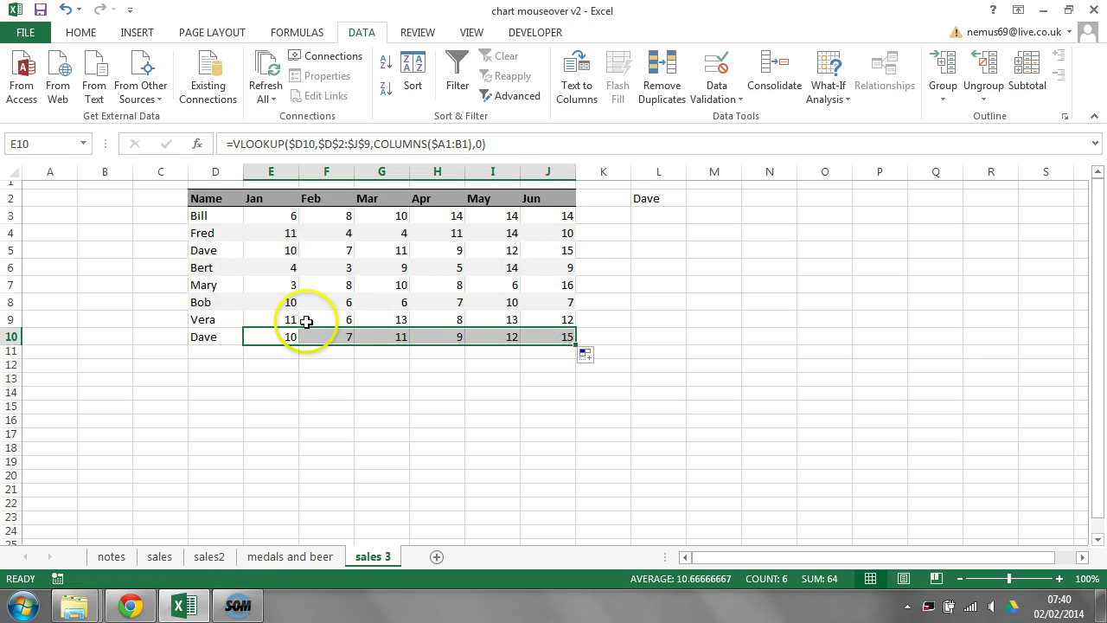
click(661, 199)
click(694, 199)
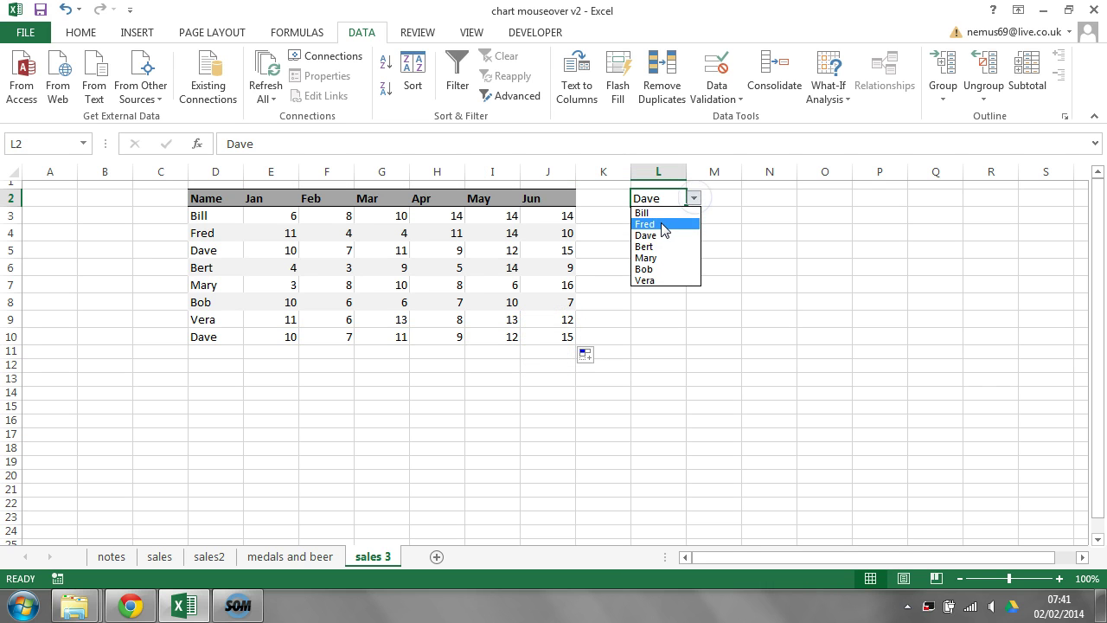
click(662, 226)
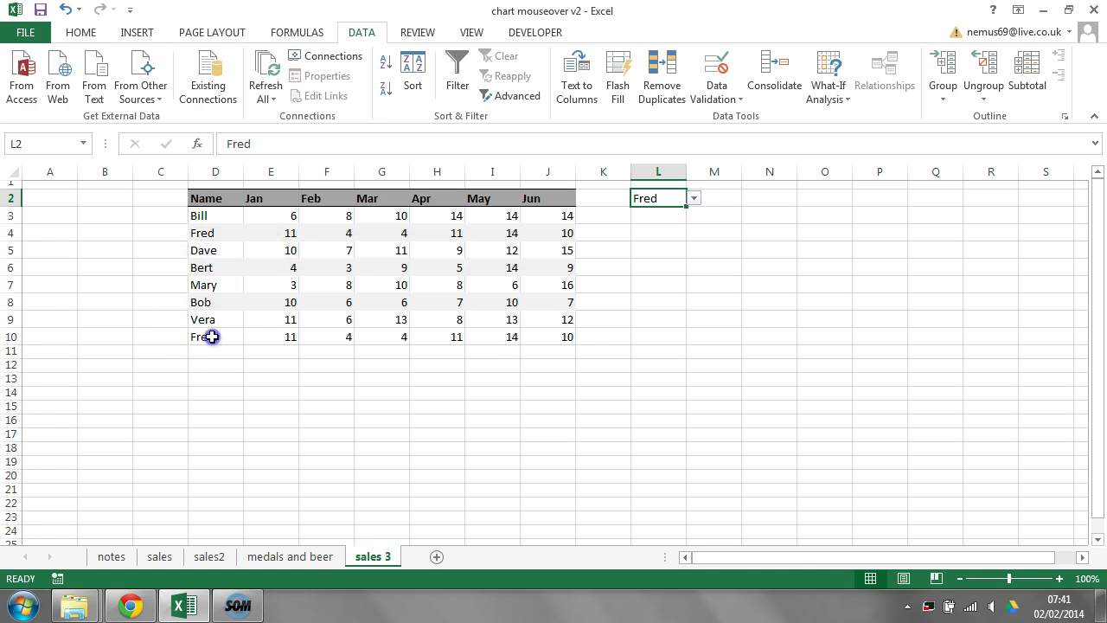
drag(213, 337, 549, 337)
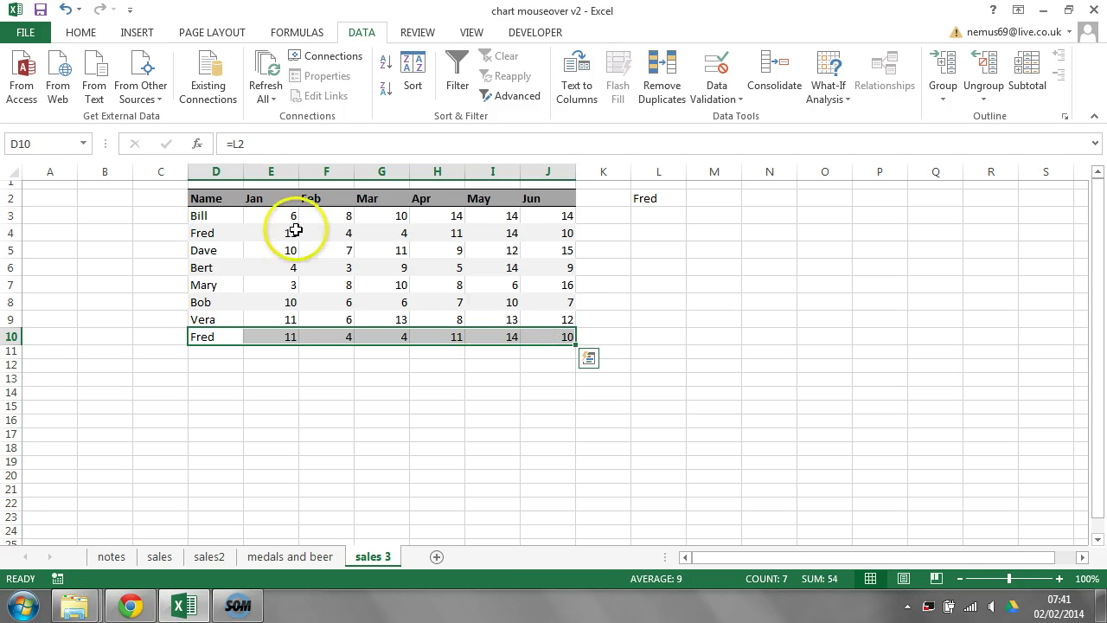
Insert a line chart from D2:J10 and switch its rows and columns so each person is a series
drag(190, 198, 539, 331)
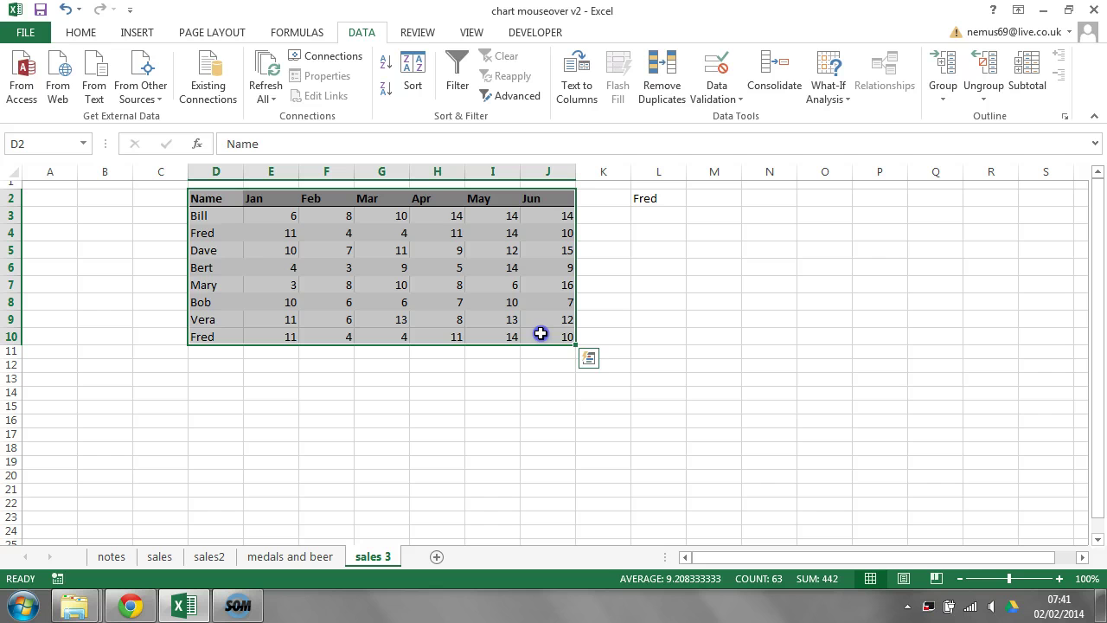
click(137, 32)
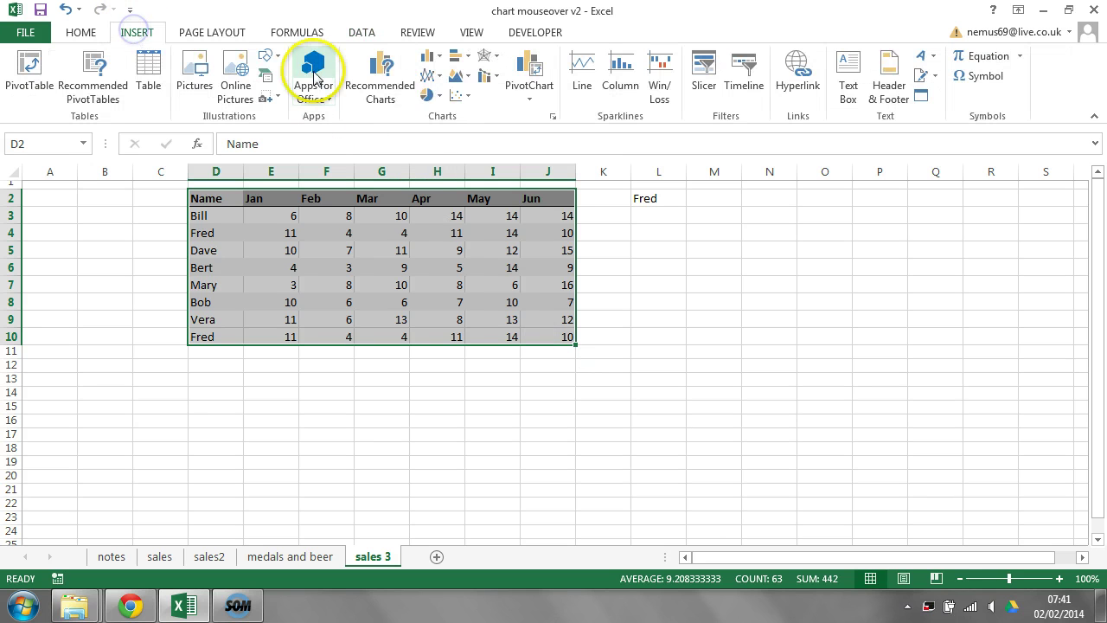
click(430, 75)
click(453, 152)
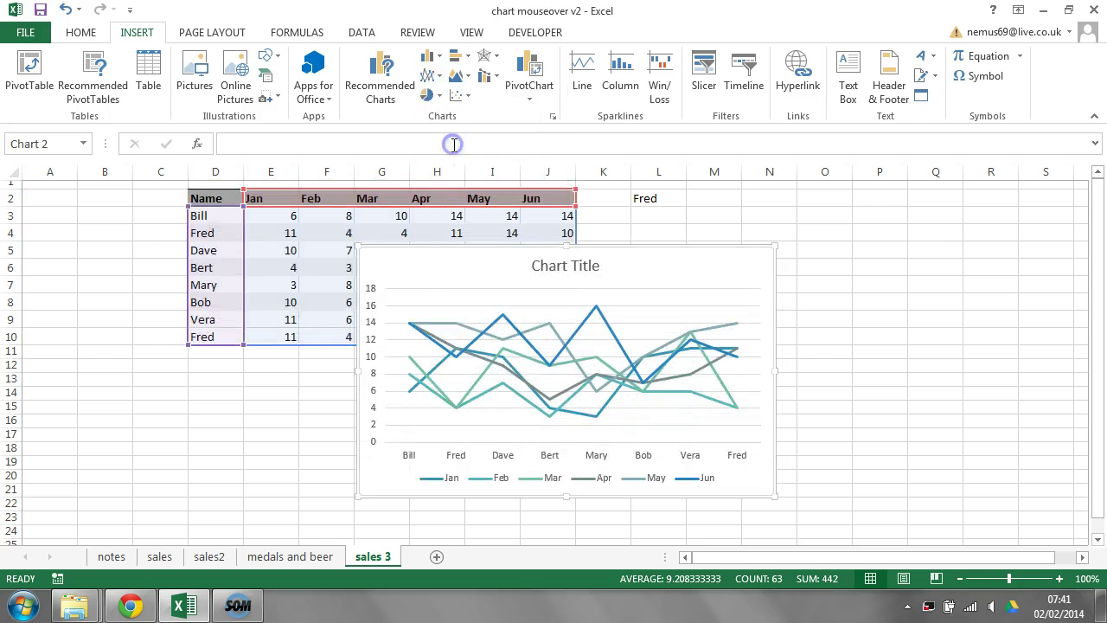
click(595, 486)
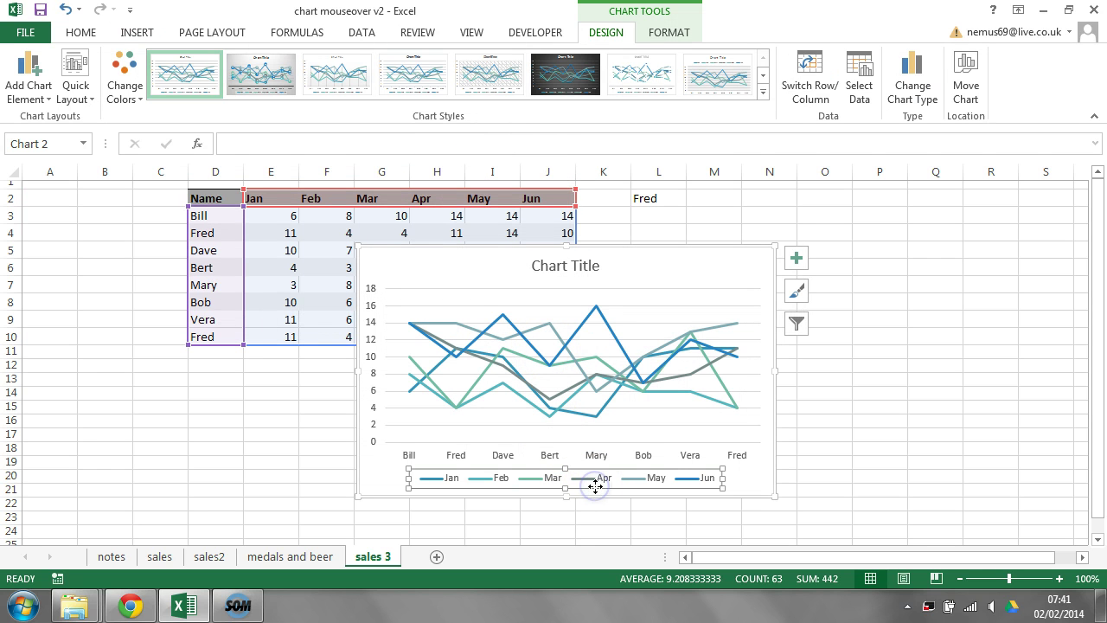
click(811, 102)
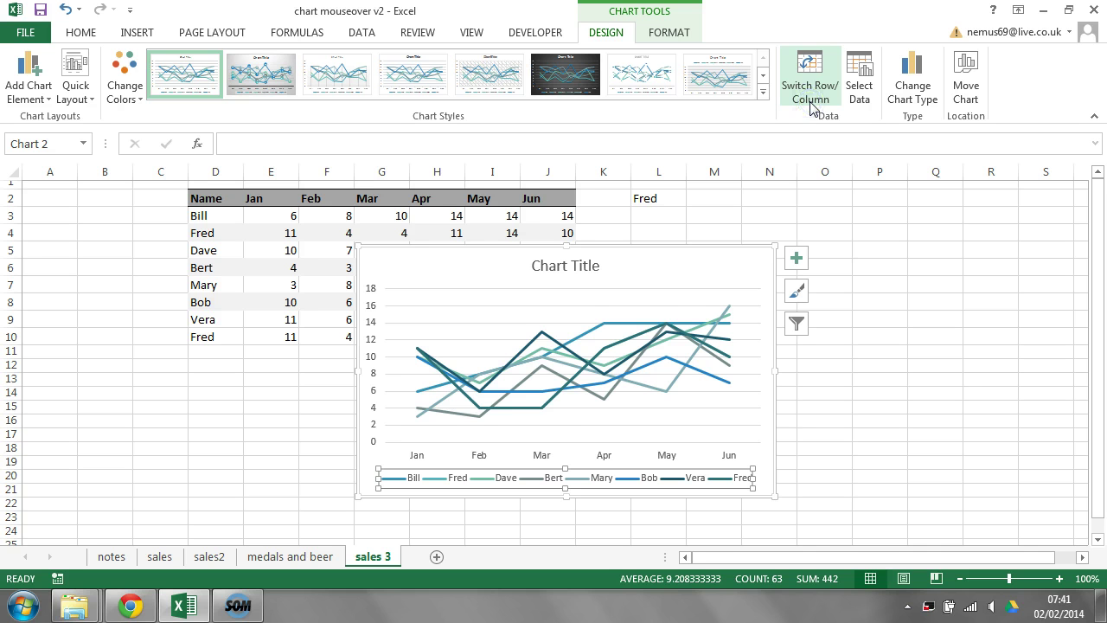
Delete the legend and the title from the line chart
key(Delete)
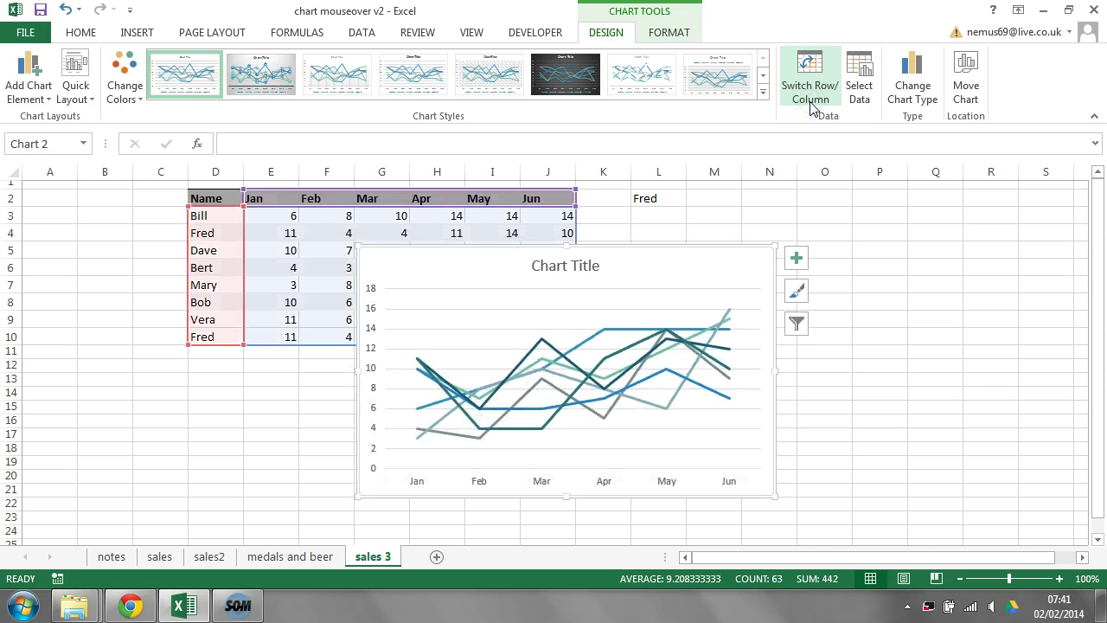
click(578, 271)
key(Delete)
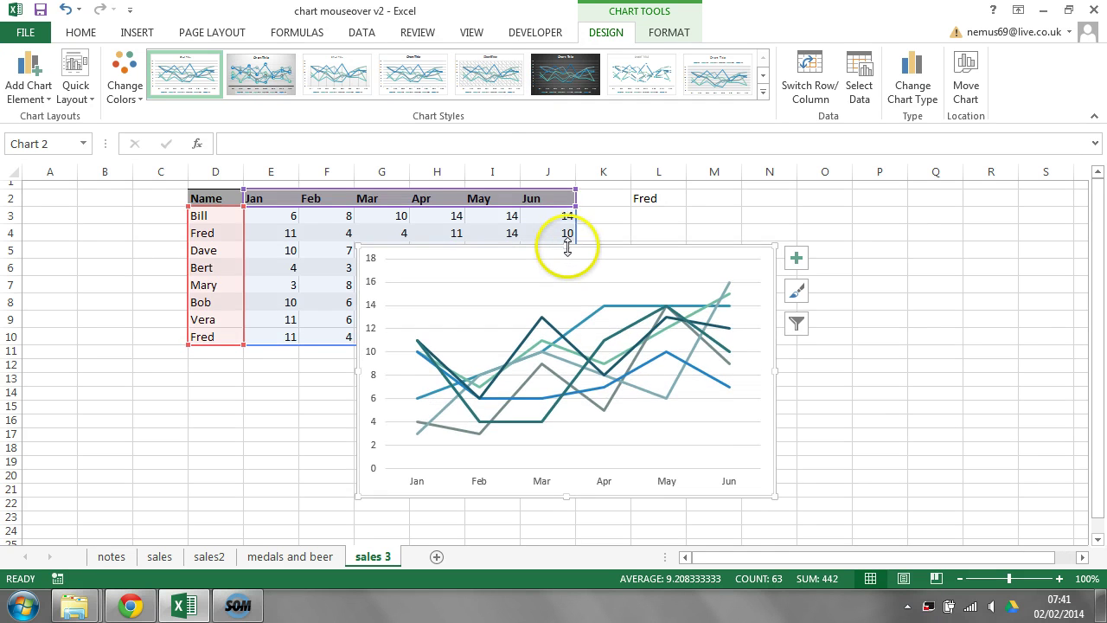
Reduce the chart's height and move it directly below the sales table
drag(564, 248, 568, 298)
mouse_move(768, 320)
mouse_down()
mouse_move(462, 375)
mouse_move(593, 372)
mouse_up()
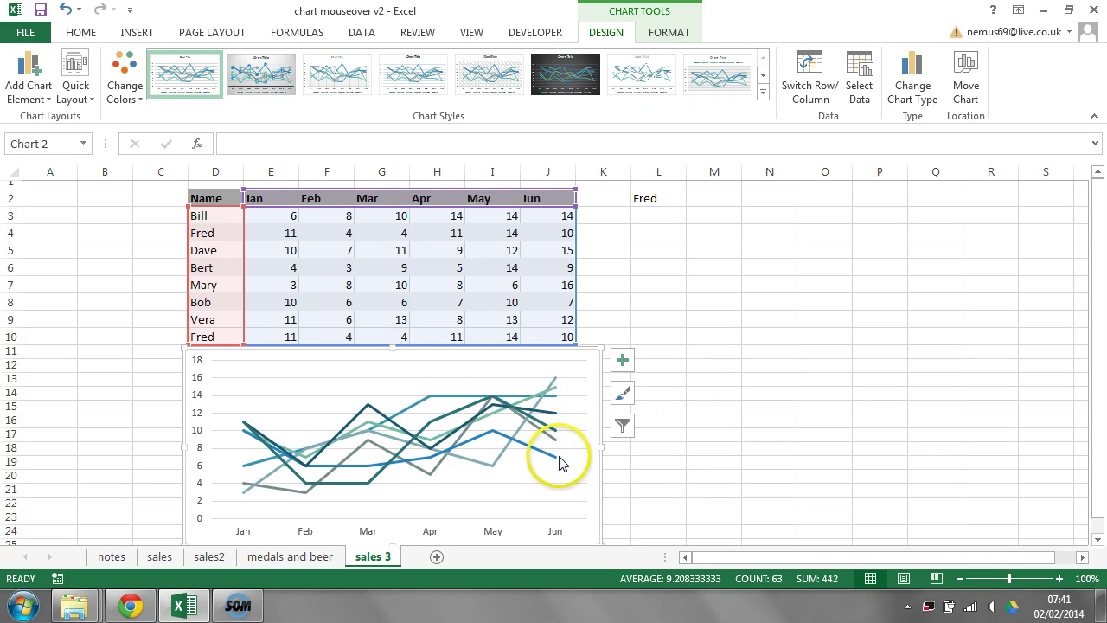
Set the line colour of the chart series for helper row 10 to standard red
mouse_move(560, 463)
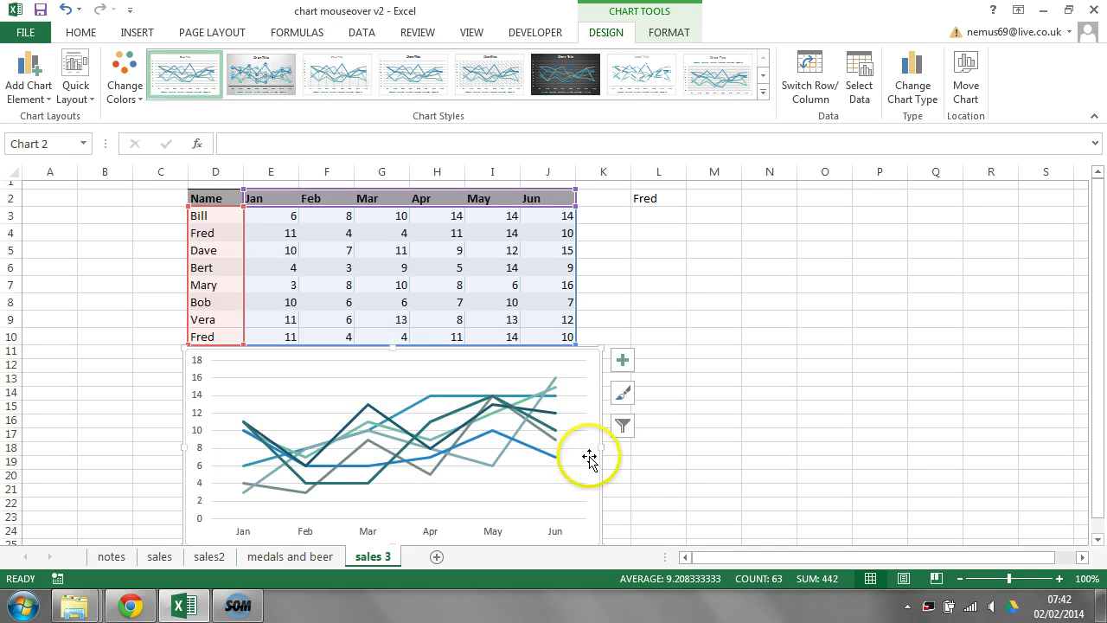
mouse_move(555, 436)
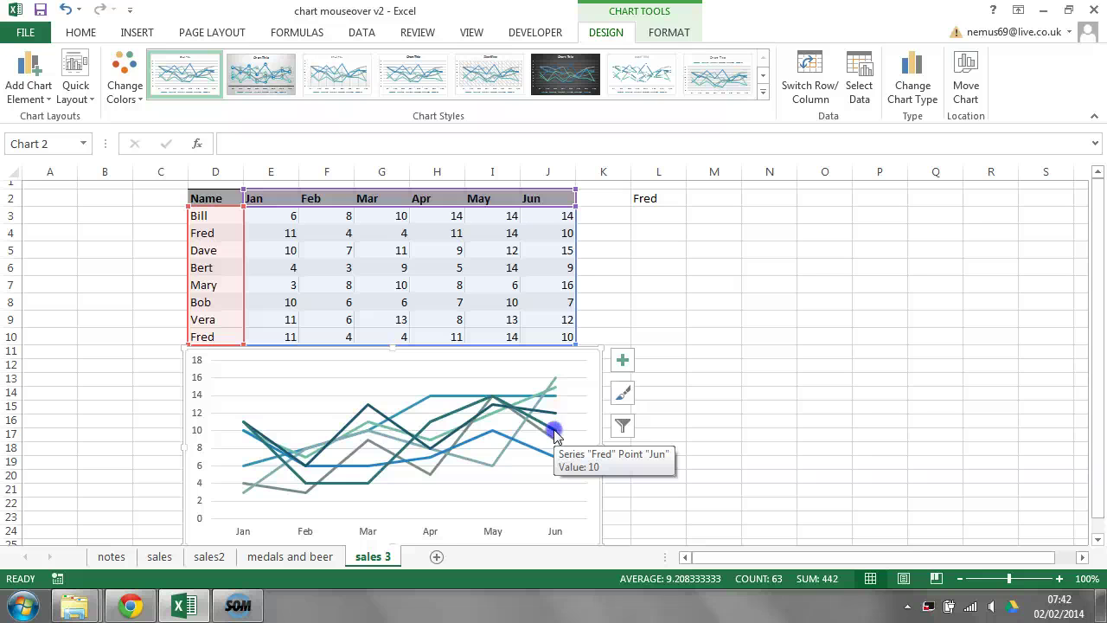
click(553, 430)
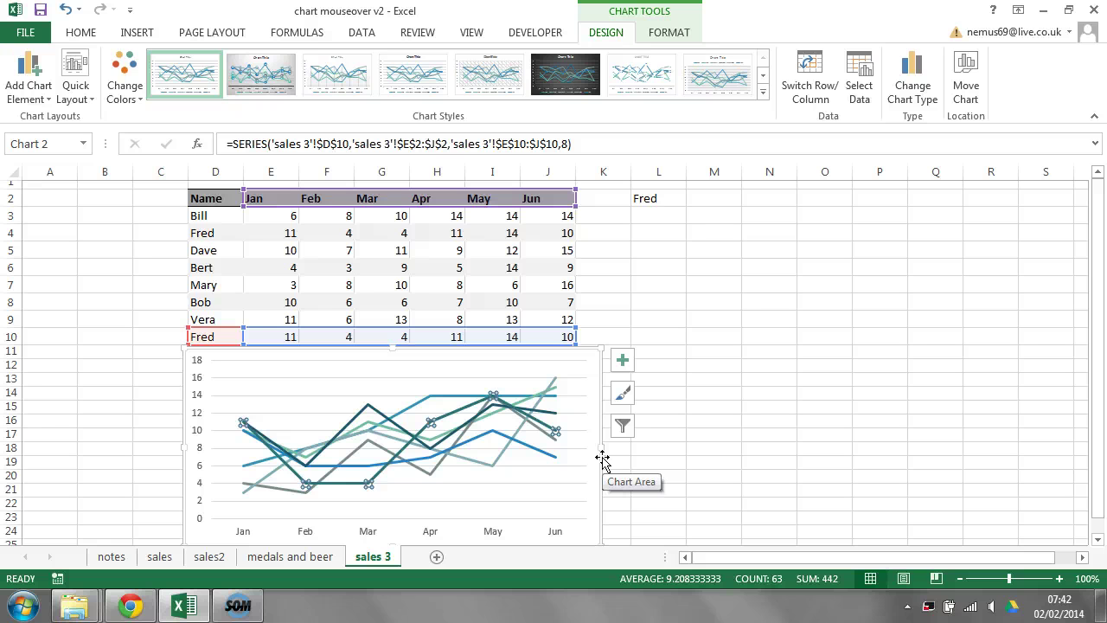
mouse_move(557, 430)
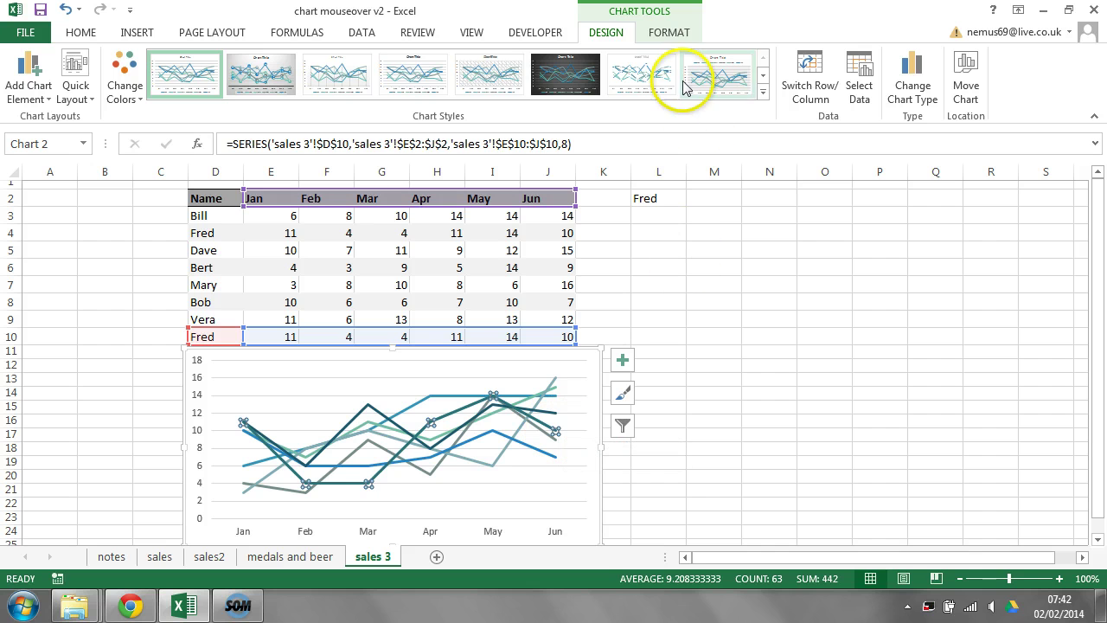
click(675, 35)
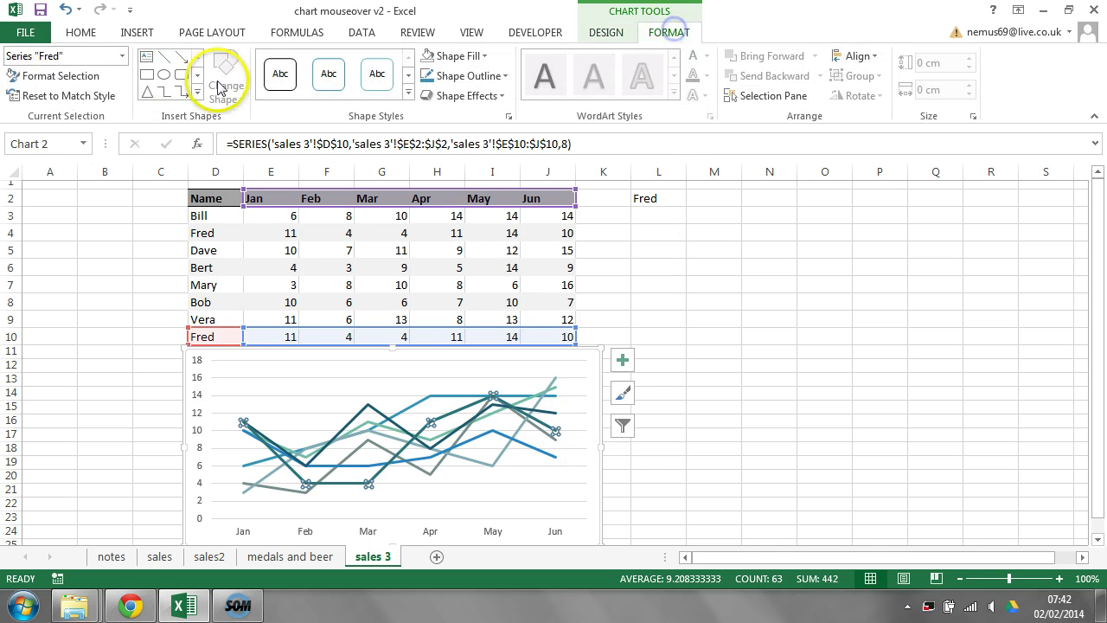
click(84, 77)
click(890, 243)
click(1069, 422)
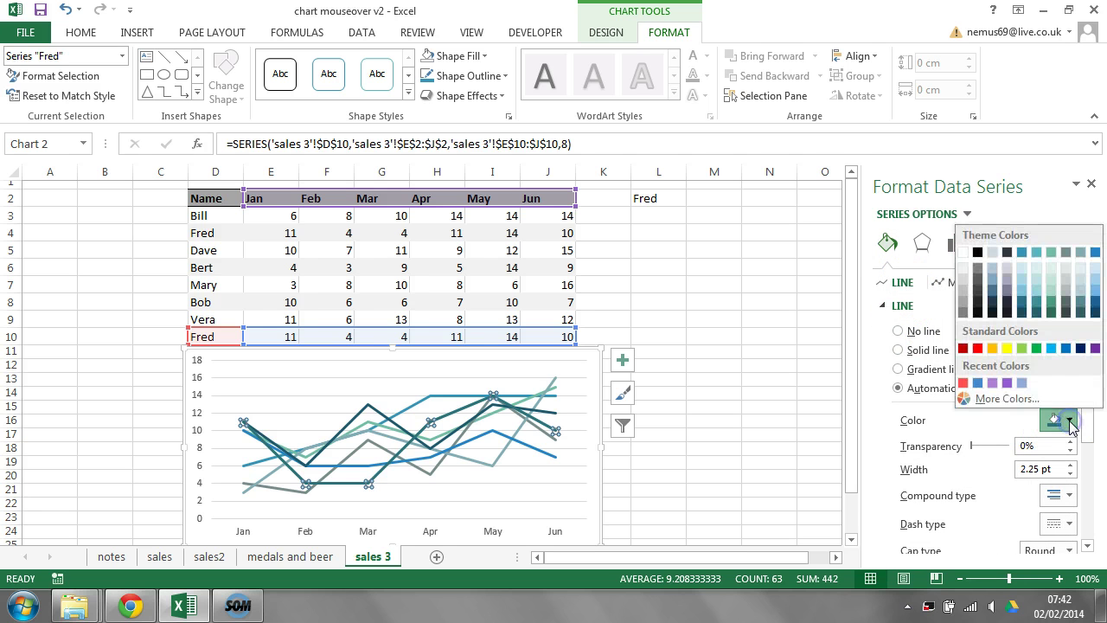
click(978, 347)
Set the row 10 series line width to 4 pt and finish formatting the chart
click(1071, 465)
click(1071, 464)
click(1070, 464)
click(1071, 464)
click(1071, 465)
click(1070, 465)
click(1071, 465)
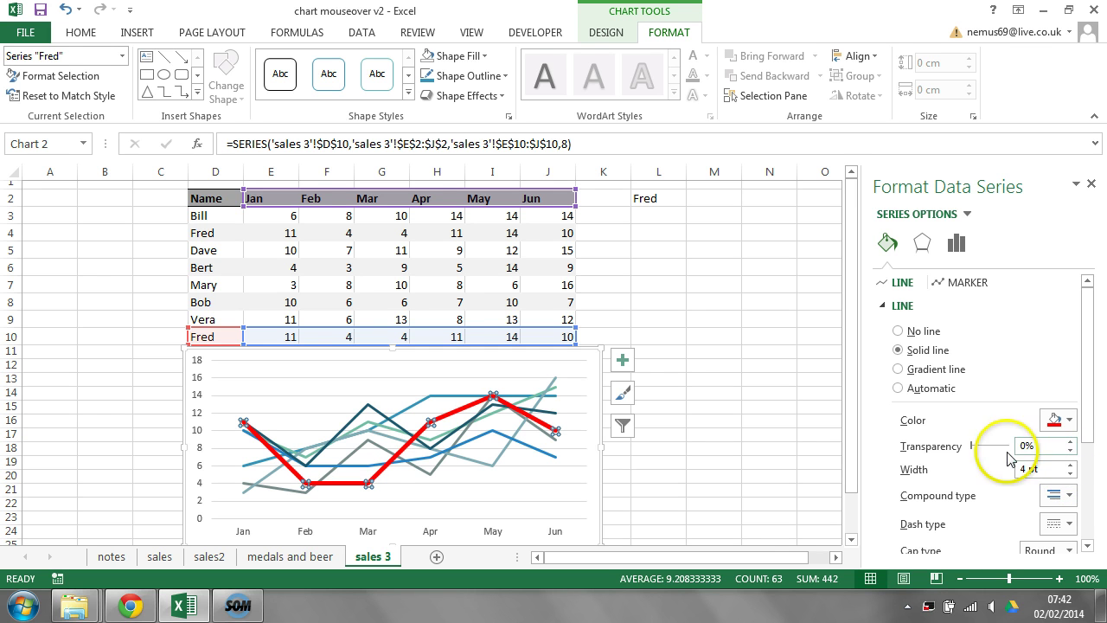
click(1092, 184)
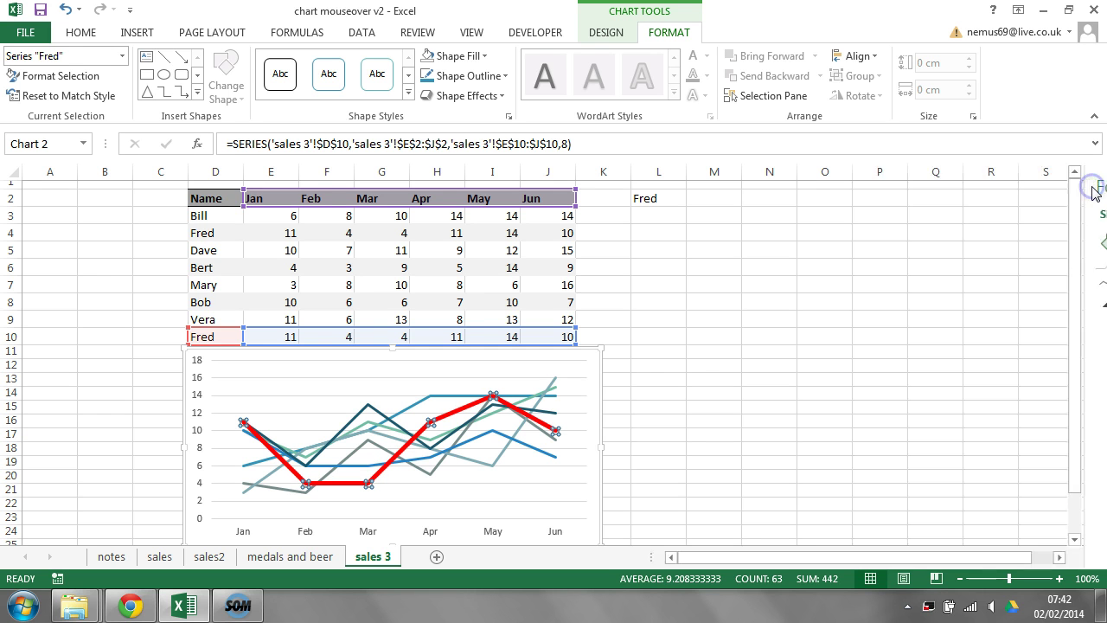
click(736, 283)
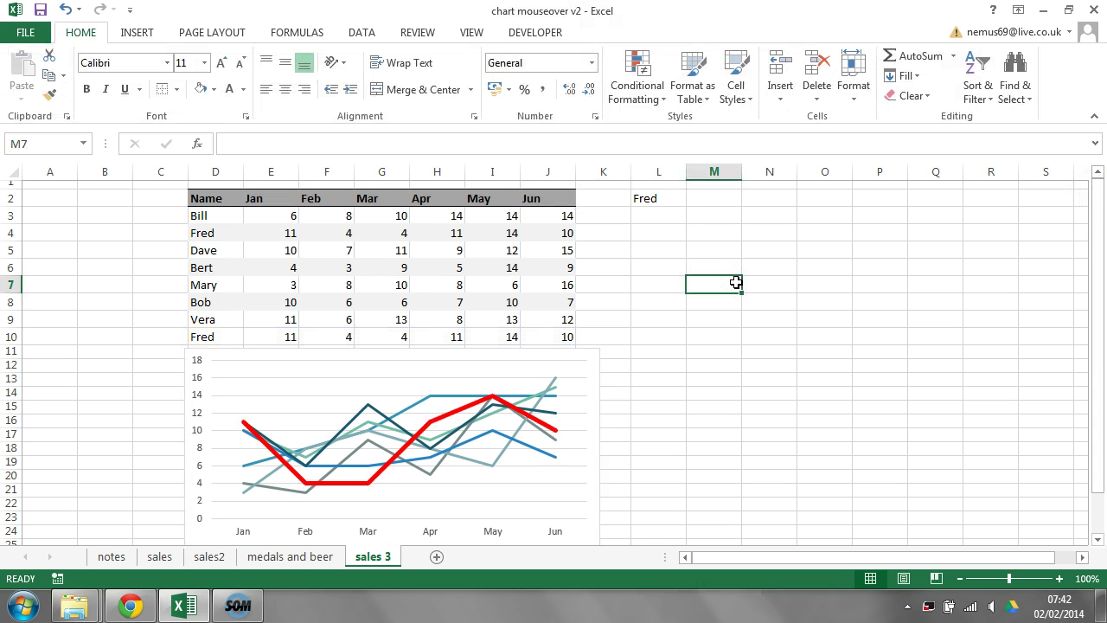
Choose the fourth name from L2's dropdown list to test the chart highlight
click(654, 200)
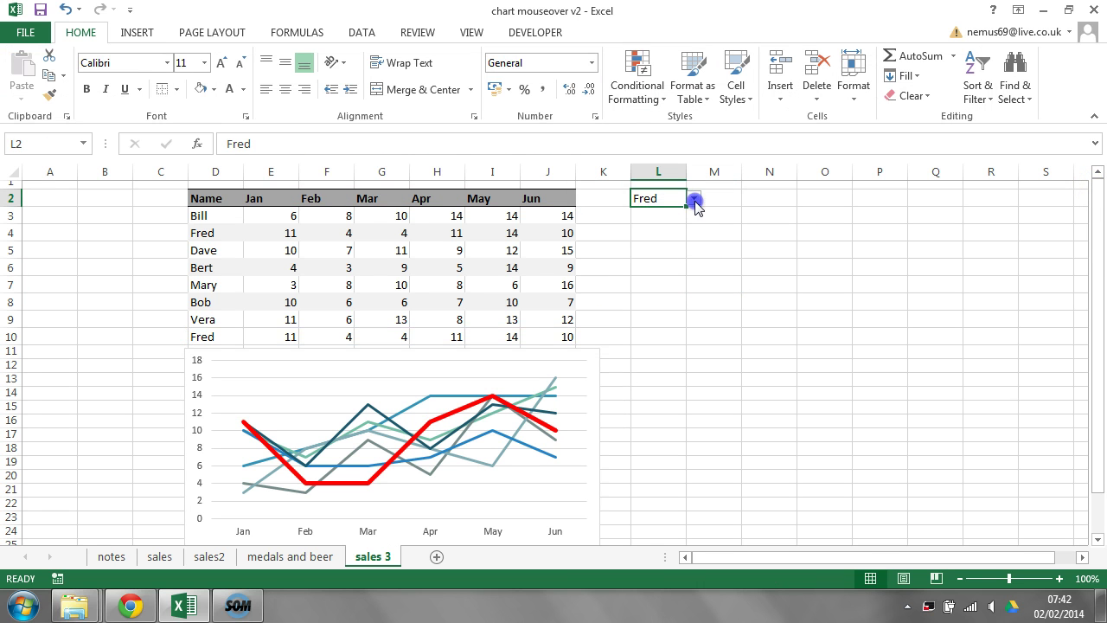
click(693, 201)
click(673, 247)
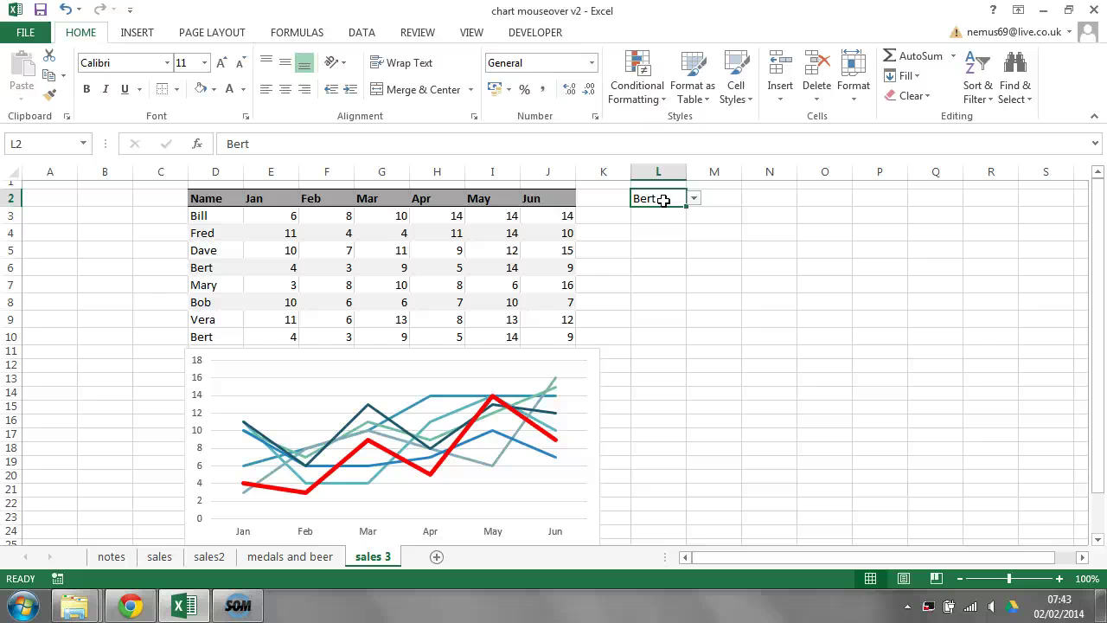
click(657, 366)
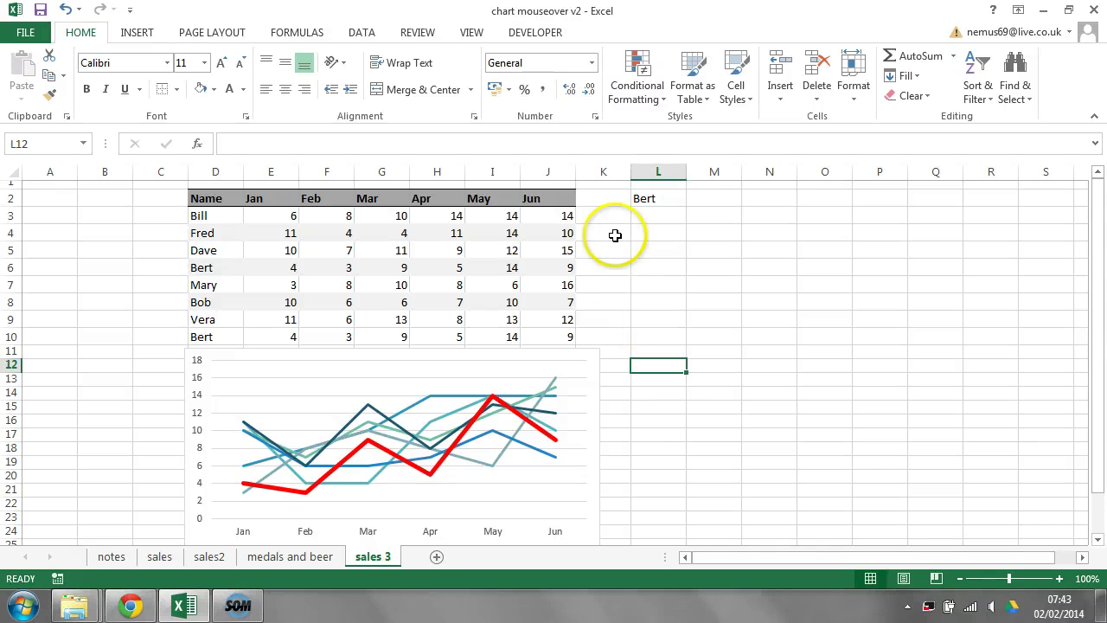
Add the header "rank" in K2 and enter =RANK.EQ(J3,$J$3:$J$9,0) in K3 to rank the June values
click(596, 201)
text(rank)
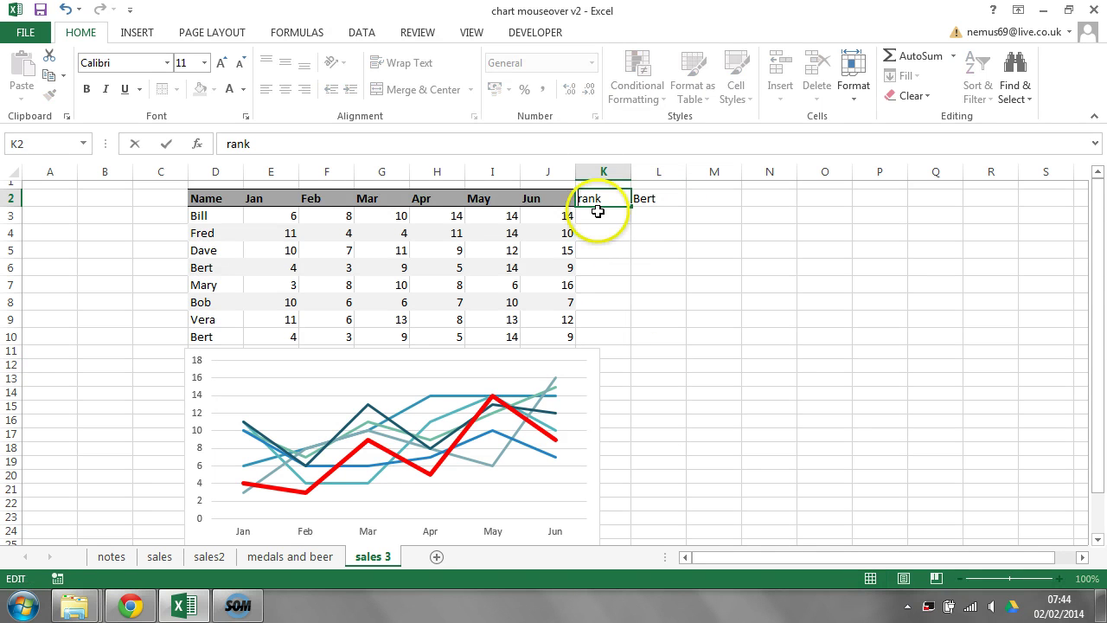
click(597, 214)
text(=)
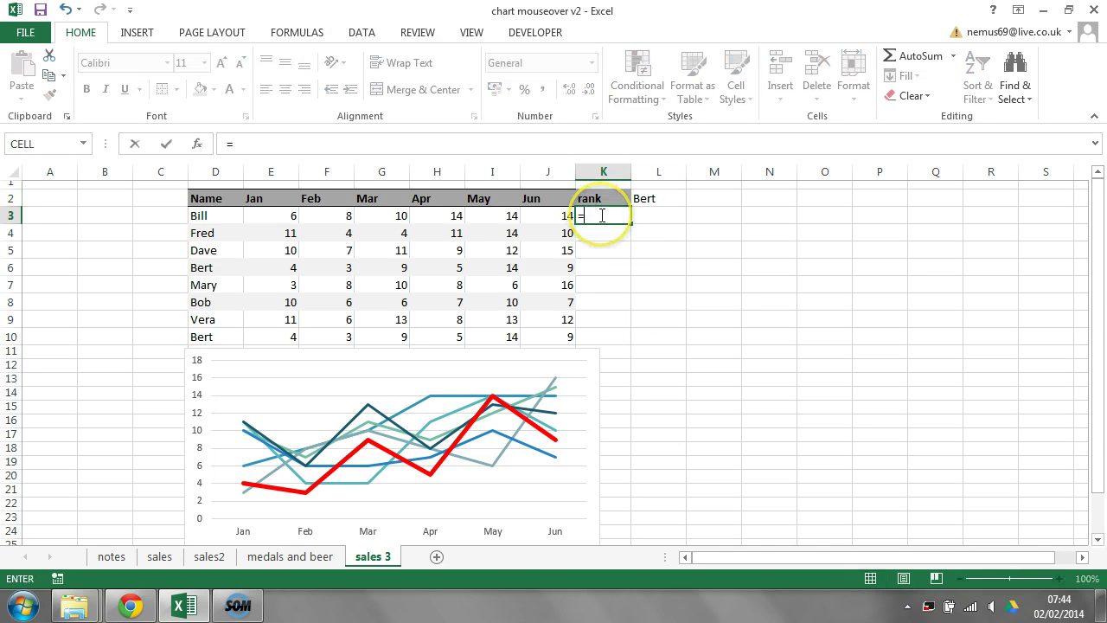
text(ran)
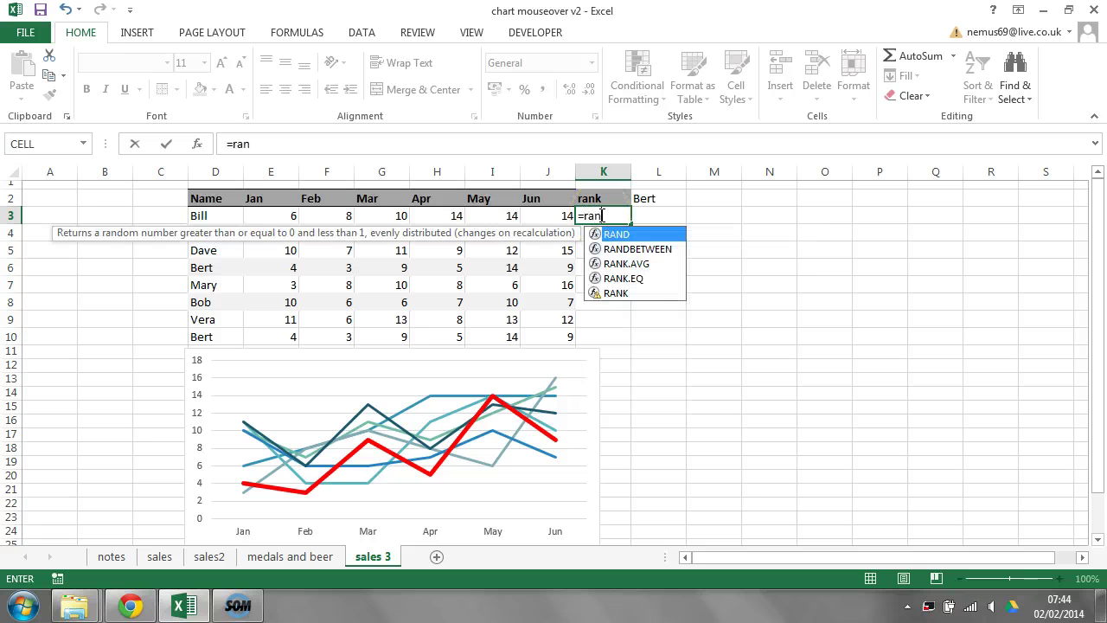
double_click(647, 278)
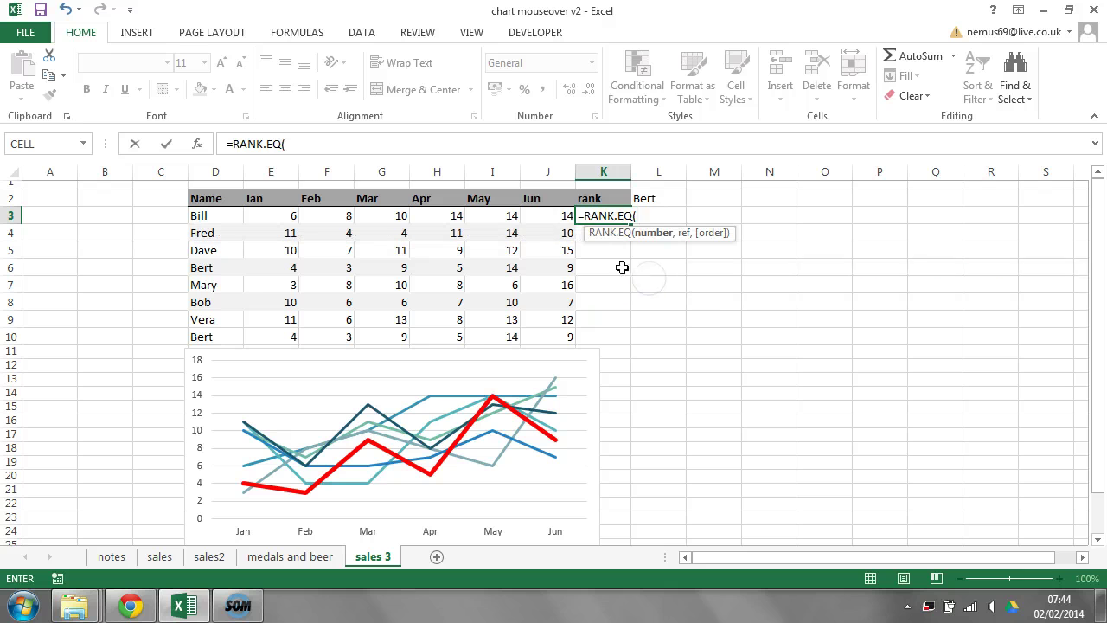
click(563, 216)
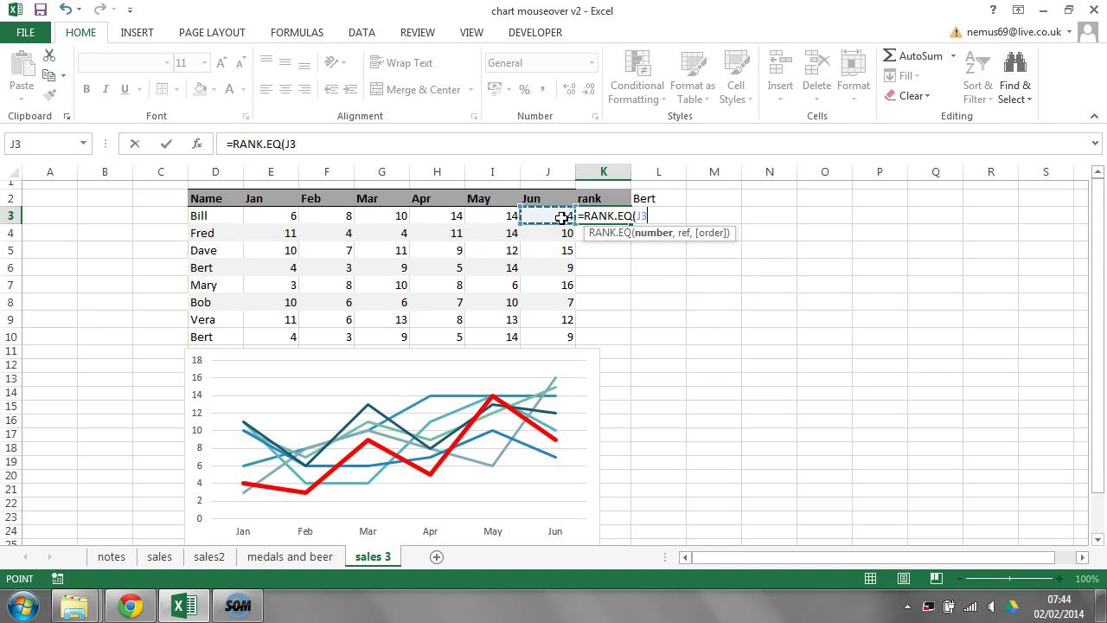
text(,)
drag(564, 217, 558, 320)
key(F4)
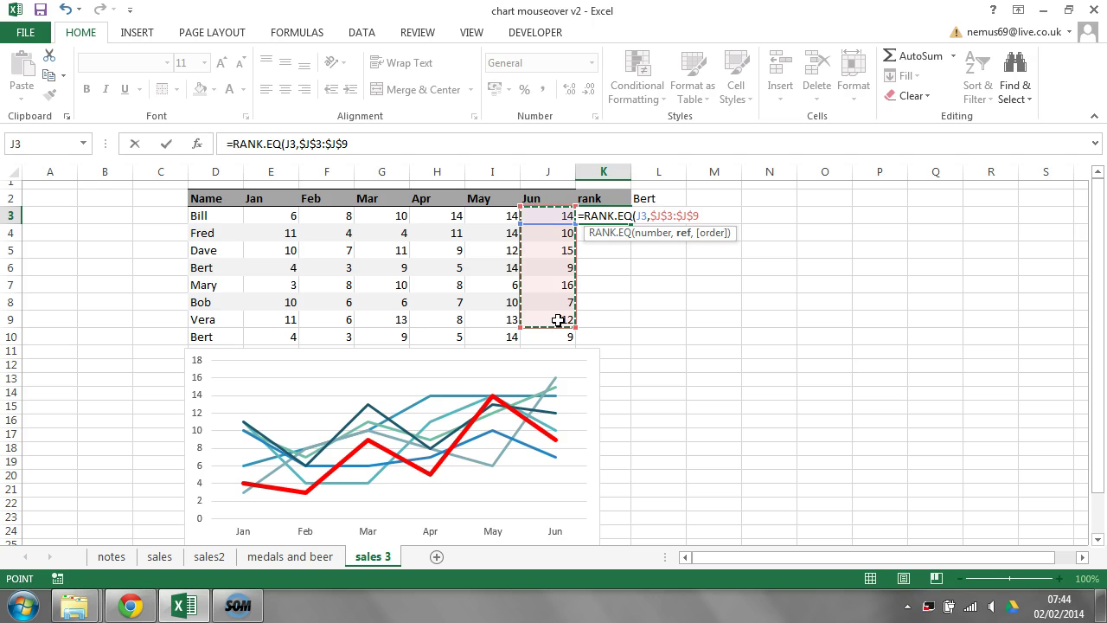
text(,0))
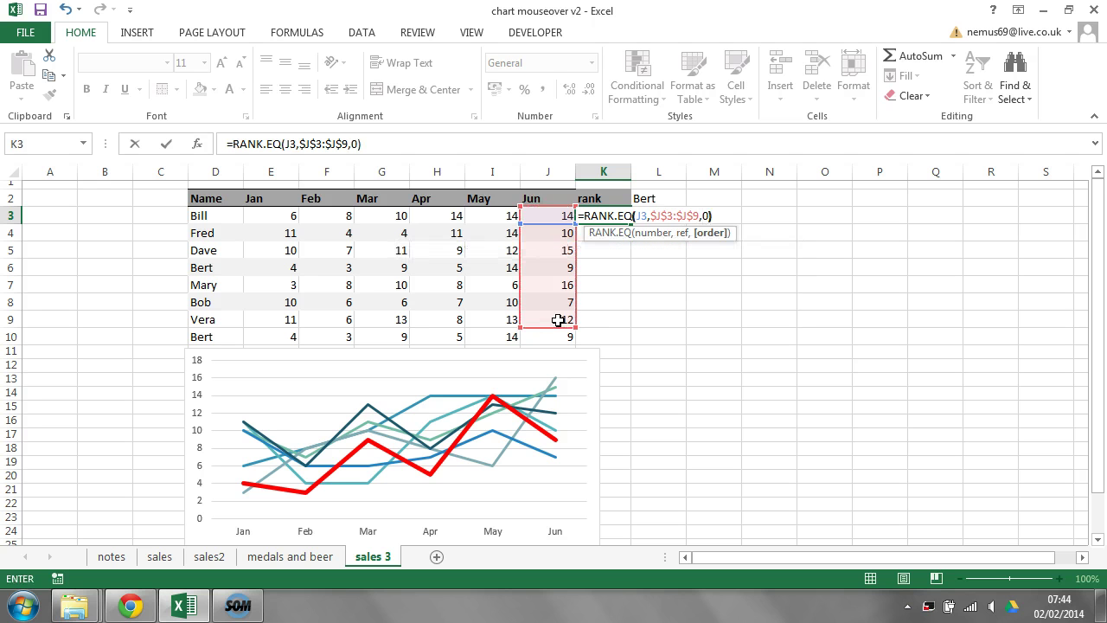
key(Return)
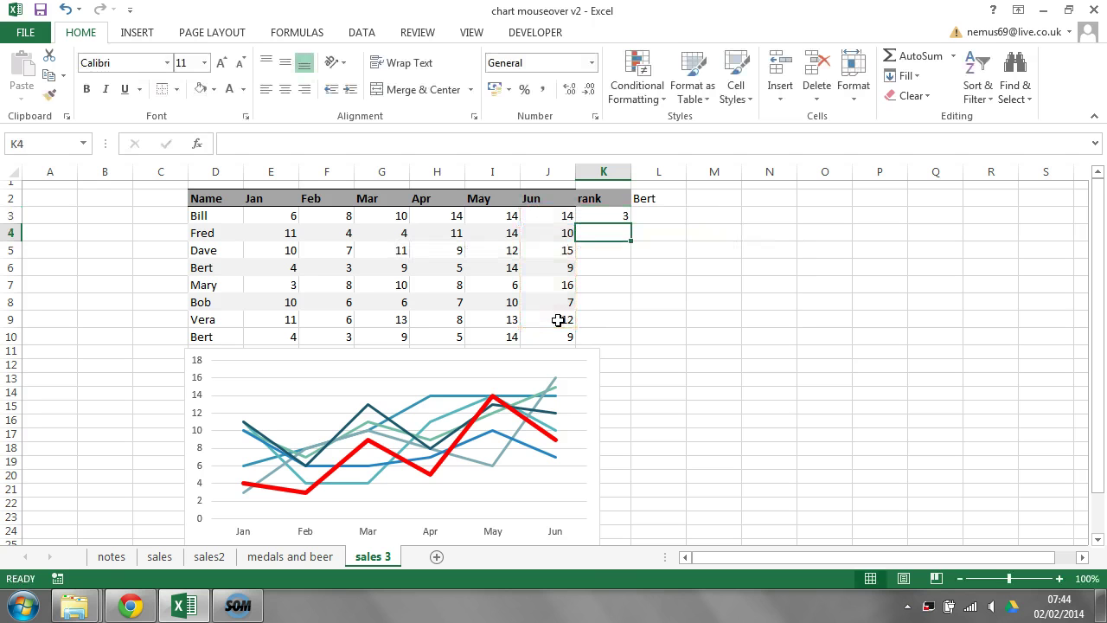
Fill K3's rank formula down to K9
click(624, 213)
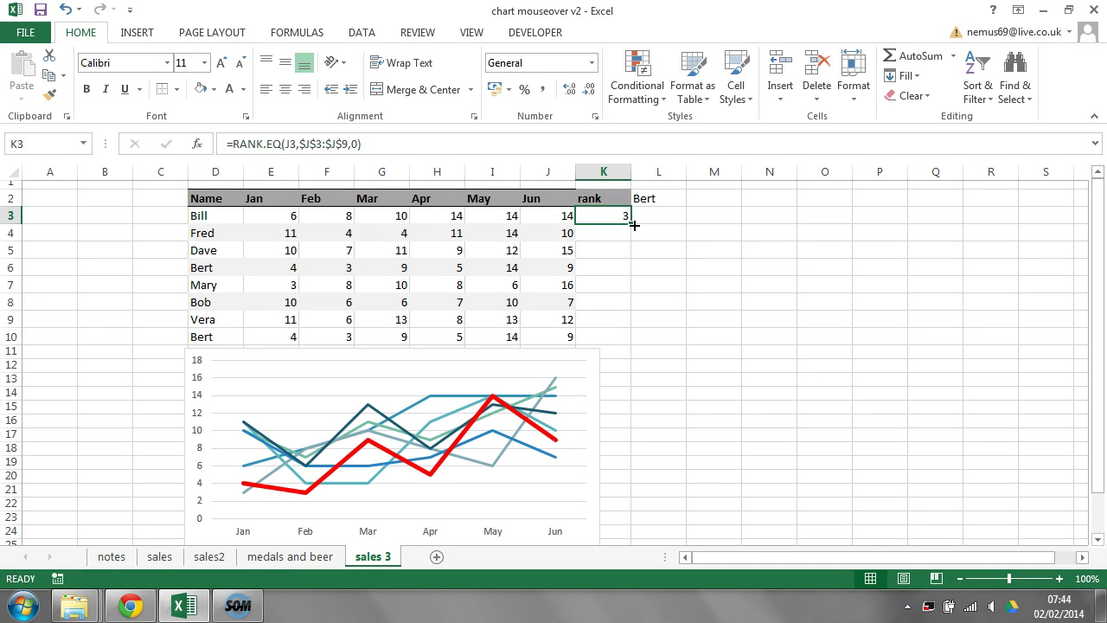
drag(633, 225, 631, 326)
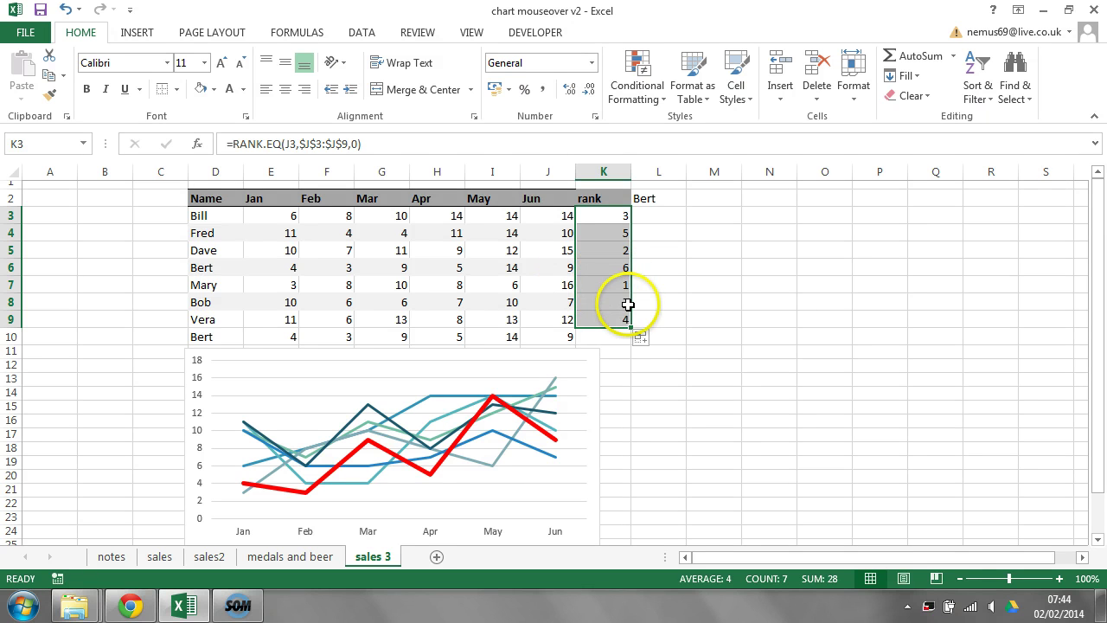
click(671, 364)
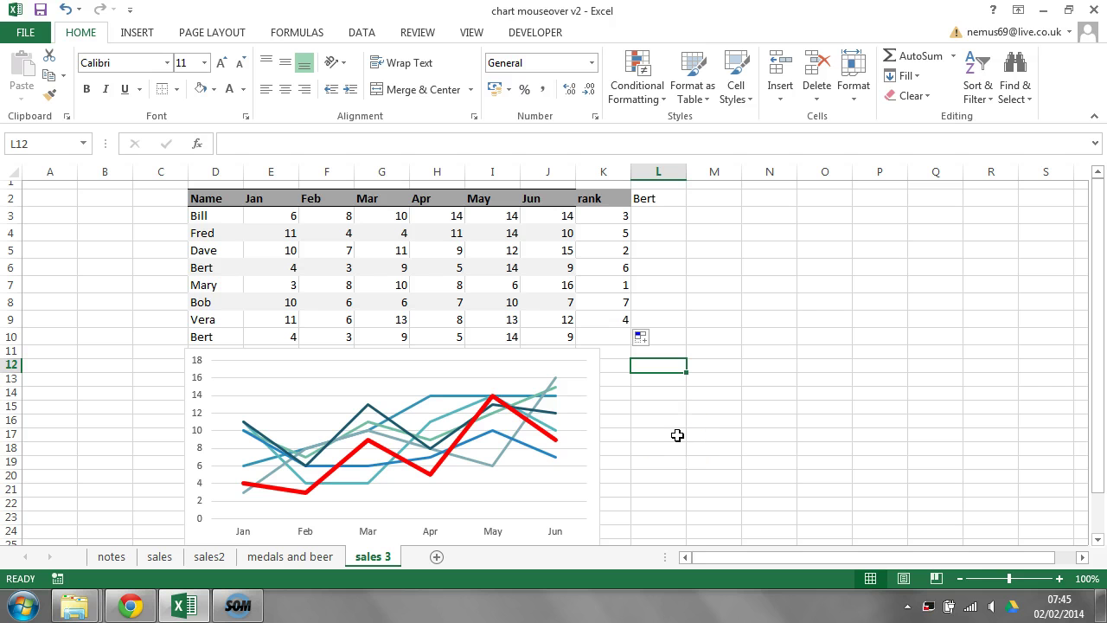
Enter =COUNTA(L$11:L11) in L12 to number the positions of a ranked list beside the chart
text(=)
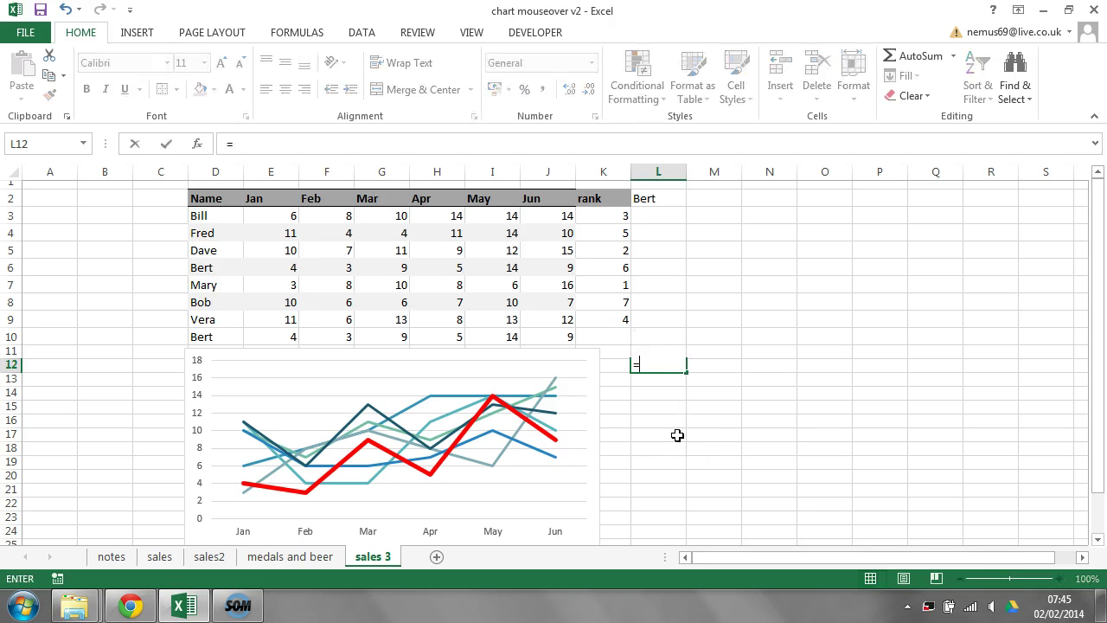
text(counta()
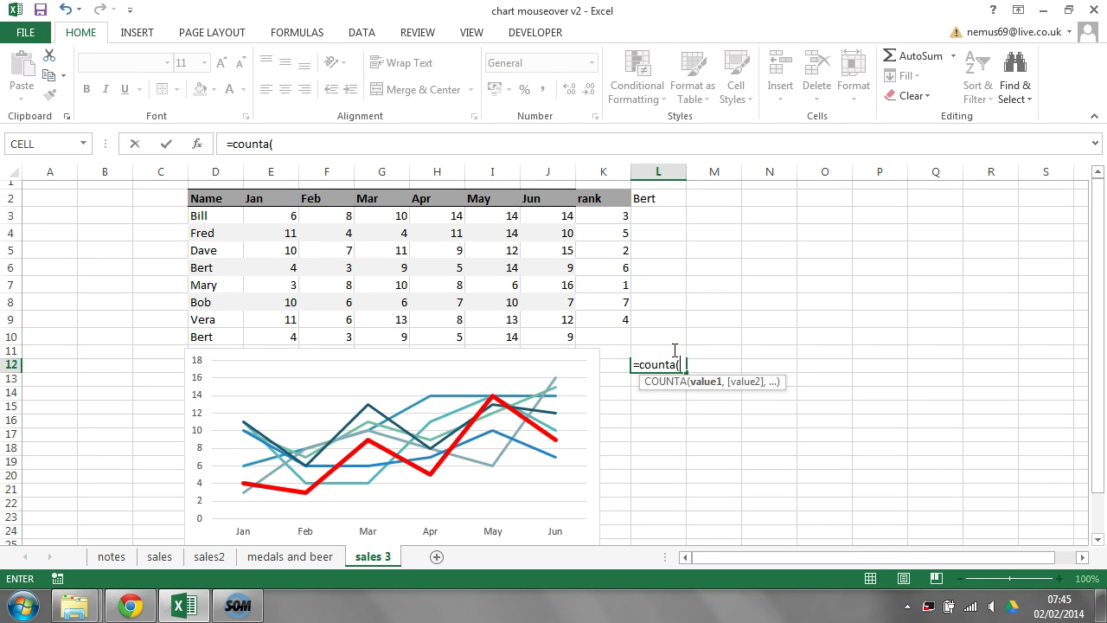
text(l$11:)
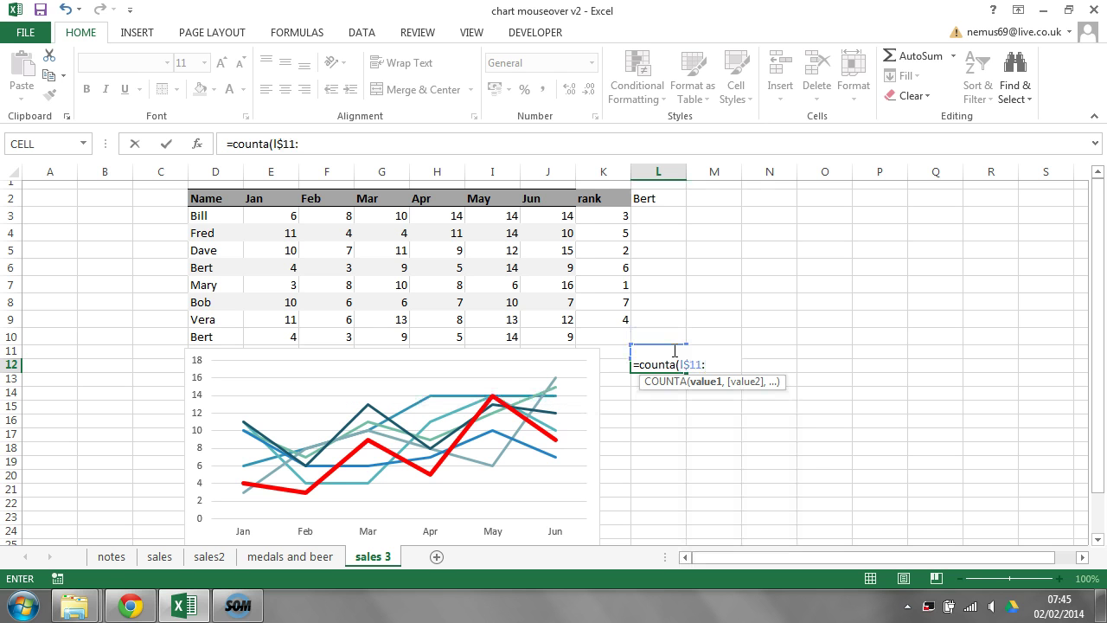
text(l11)
text())
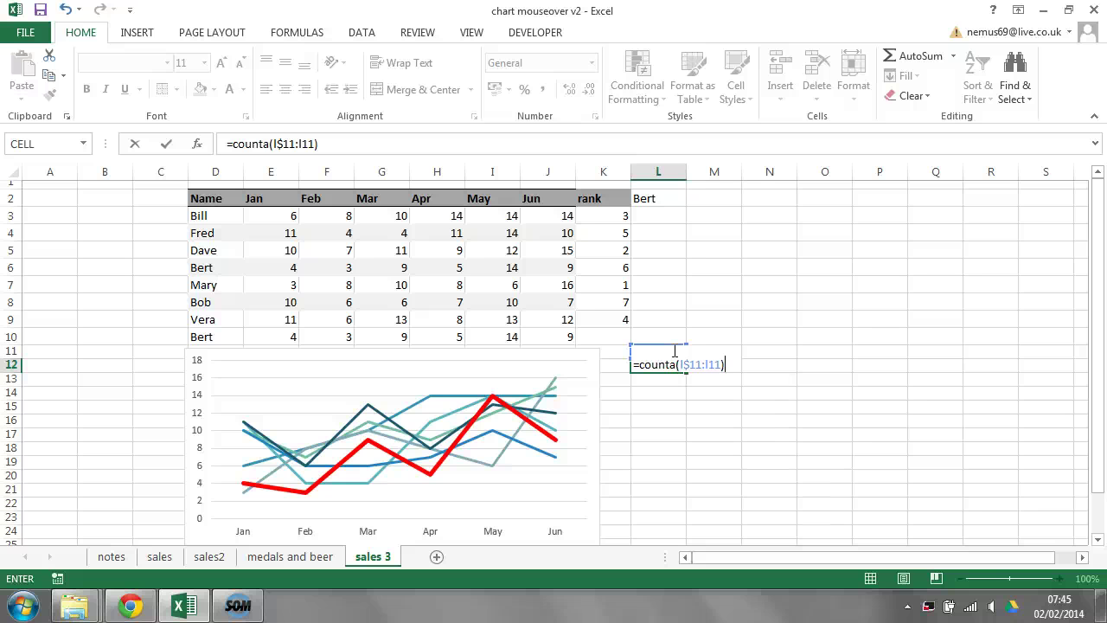
key(Return)
Fill L12's COUNTA formula down column L to row 24
click(673, 365)
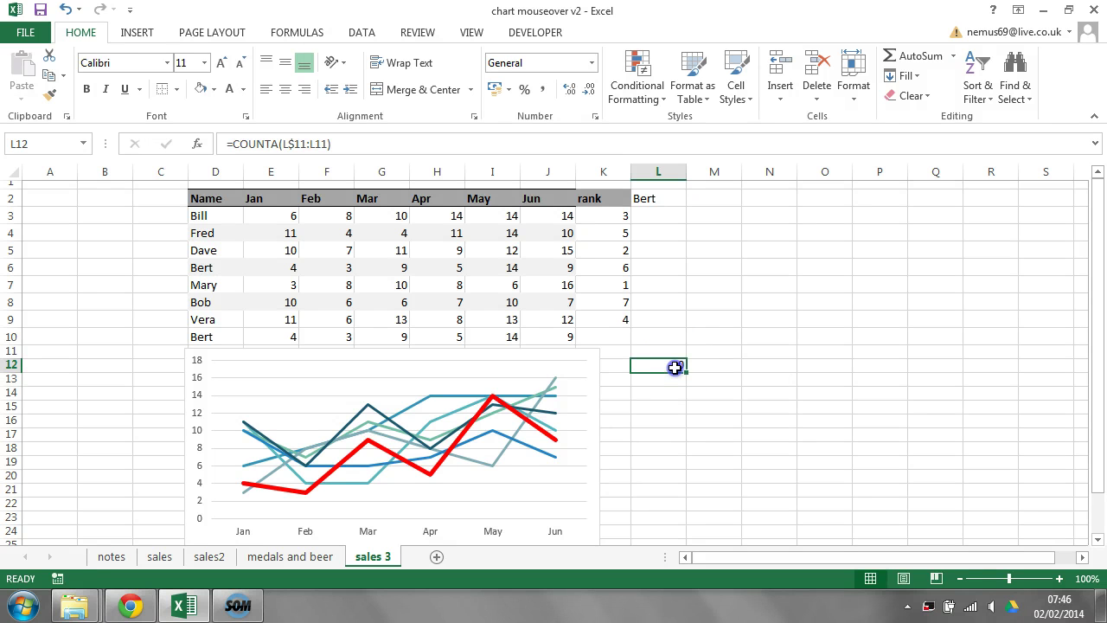
drag(686, 373, 690, 560)
scroll(761, 484, right, 1)
Extend L12's formula to =COUNTA(L$11:L11)+1 and copy it down to row 24
click(664, 365)
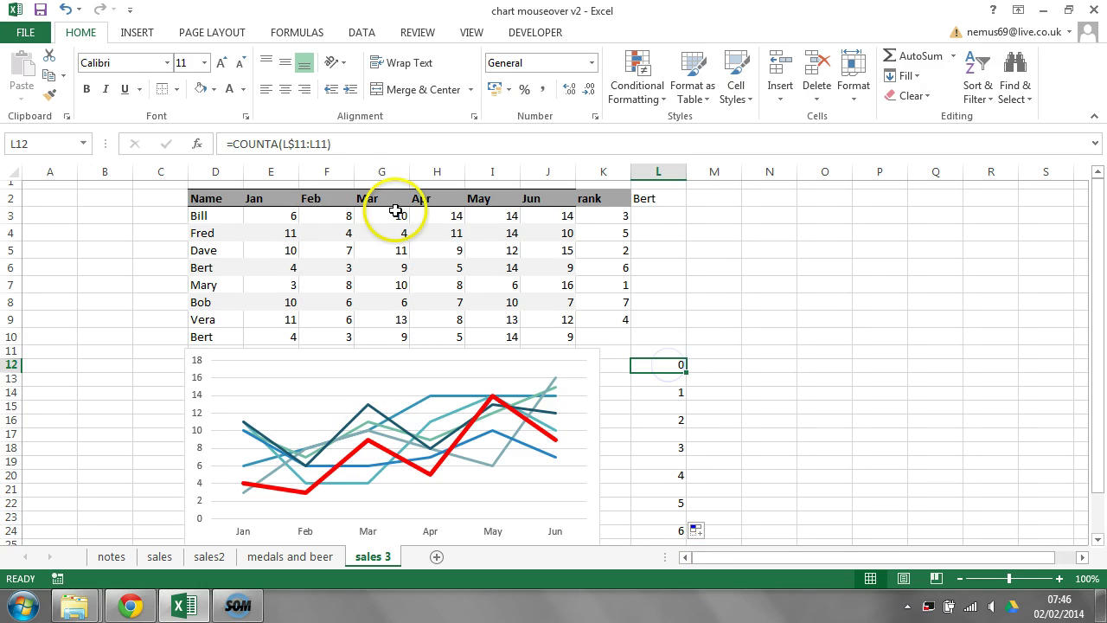
click(337, 143)
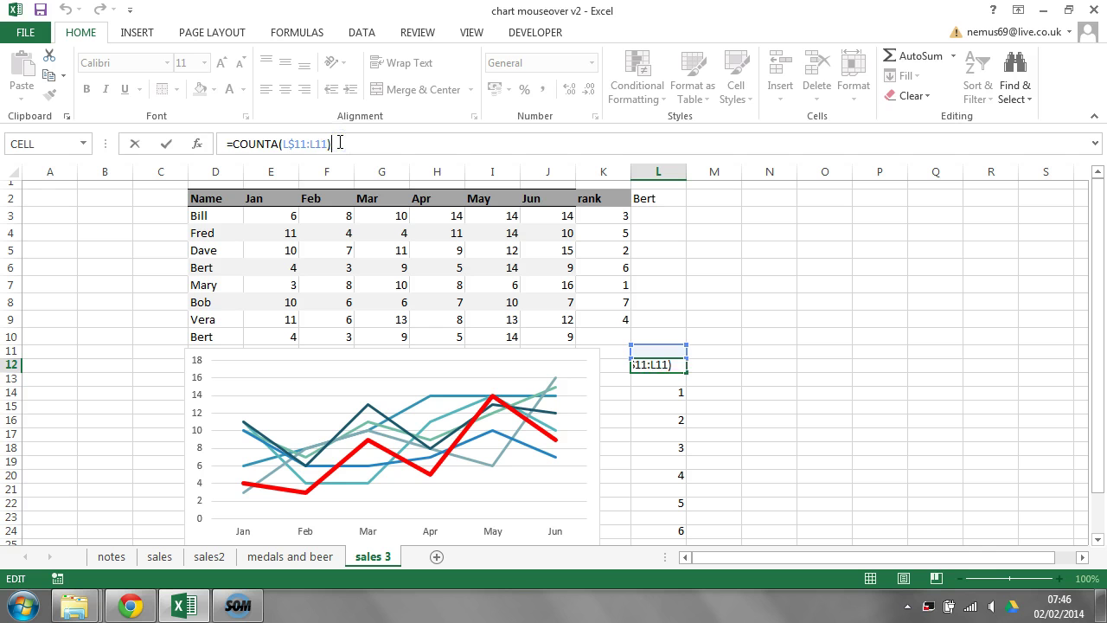
text(+1)
key(ctrl+Return)
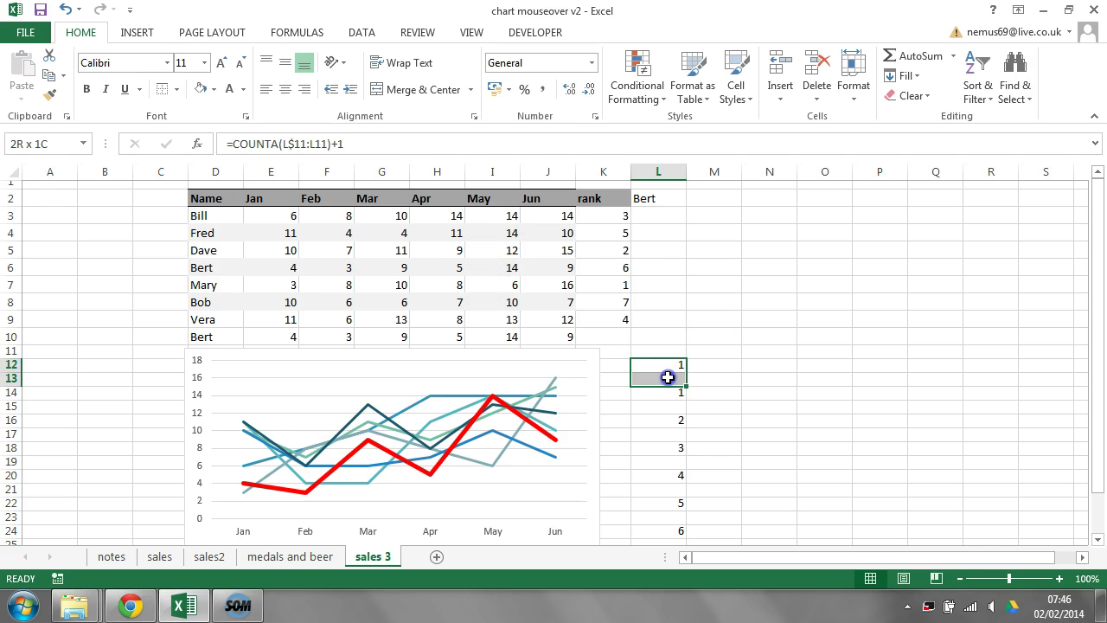
drag(686, 373, 681, 531)
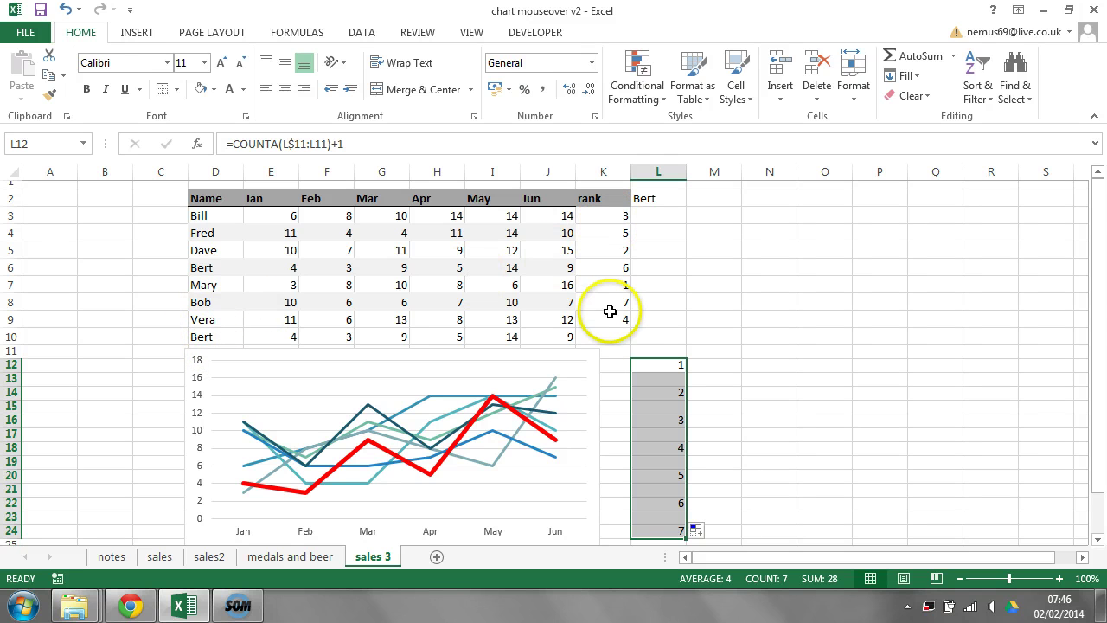
Start wrapping L12's COUNTA formula in INDEX, using the names in $D$3:$D$9 as the array
click(668, 367)
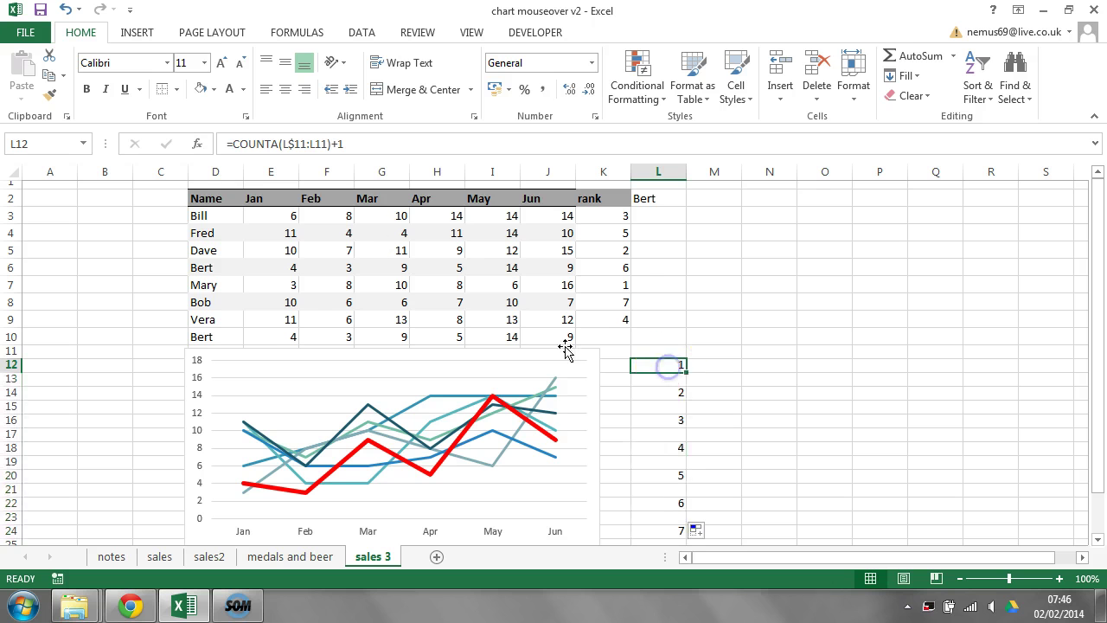
click(235, 146)
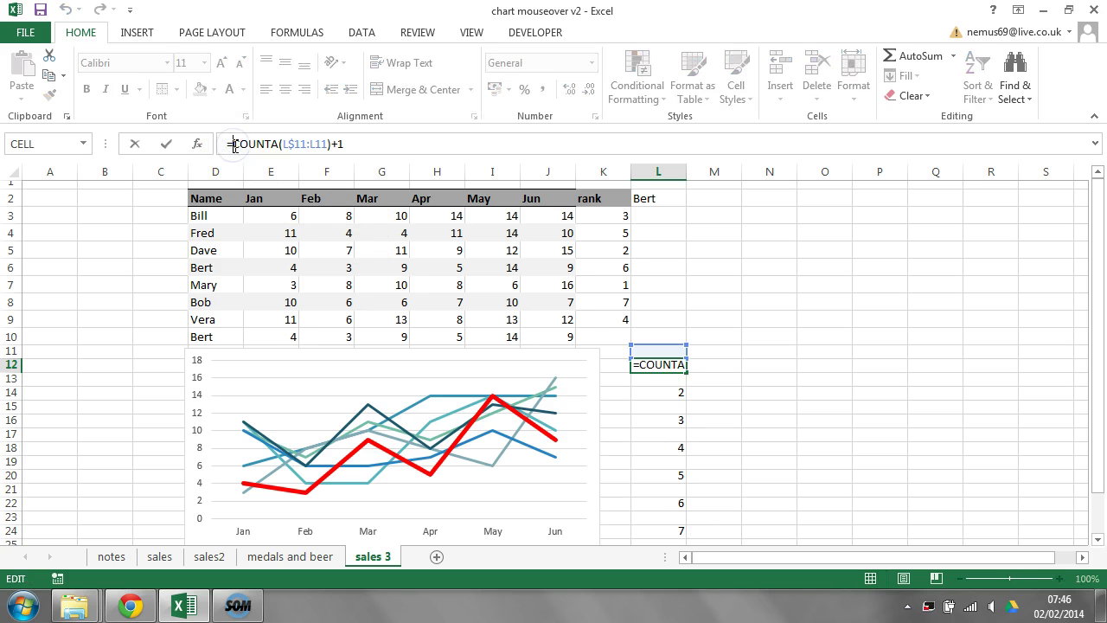
text(inde)
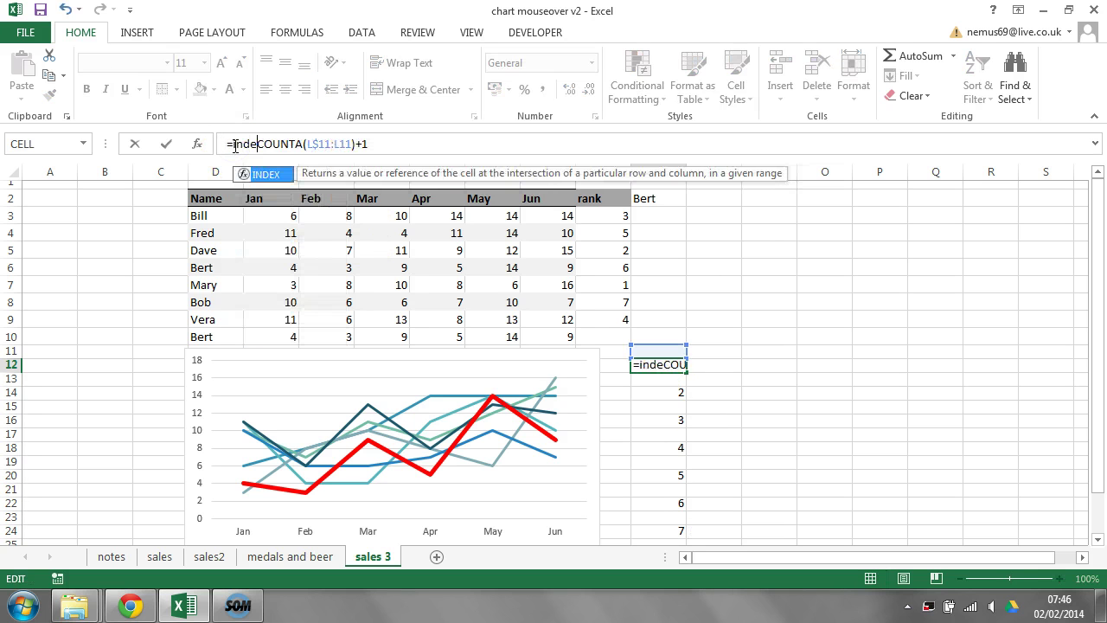
text(x()
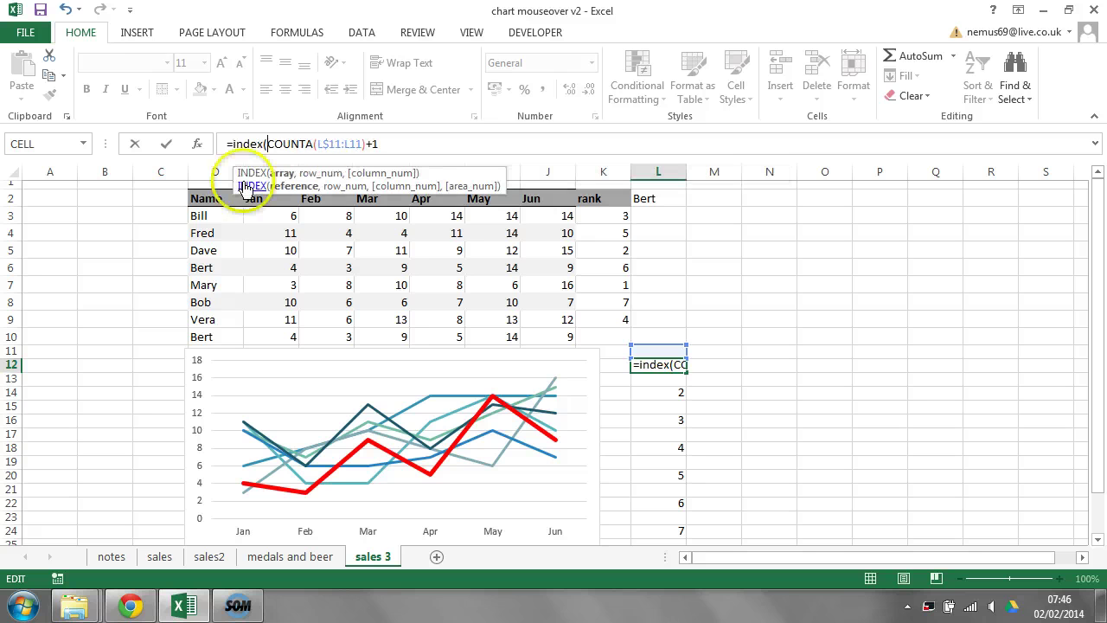
drag(215, 217, 208, 316)
key(F4)
text(,)
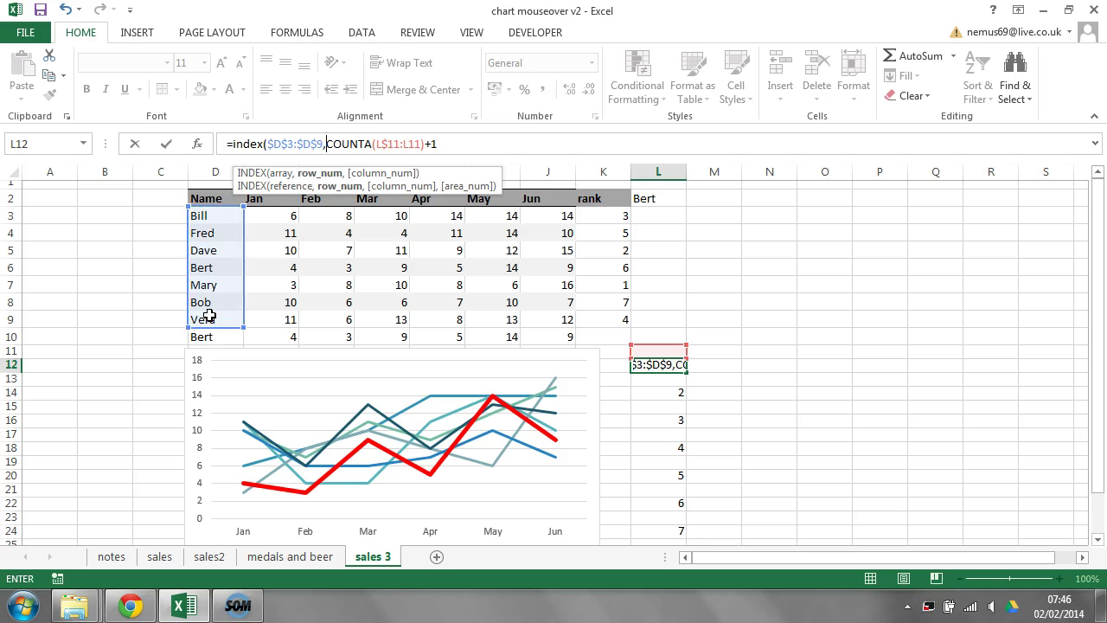
Complete L12's formula by using MATCH to look up COUNTA(L$11:L11)+1 in $K$3:$K$9 with exact match type 0
text(ma)
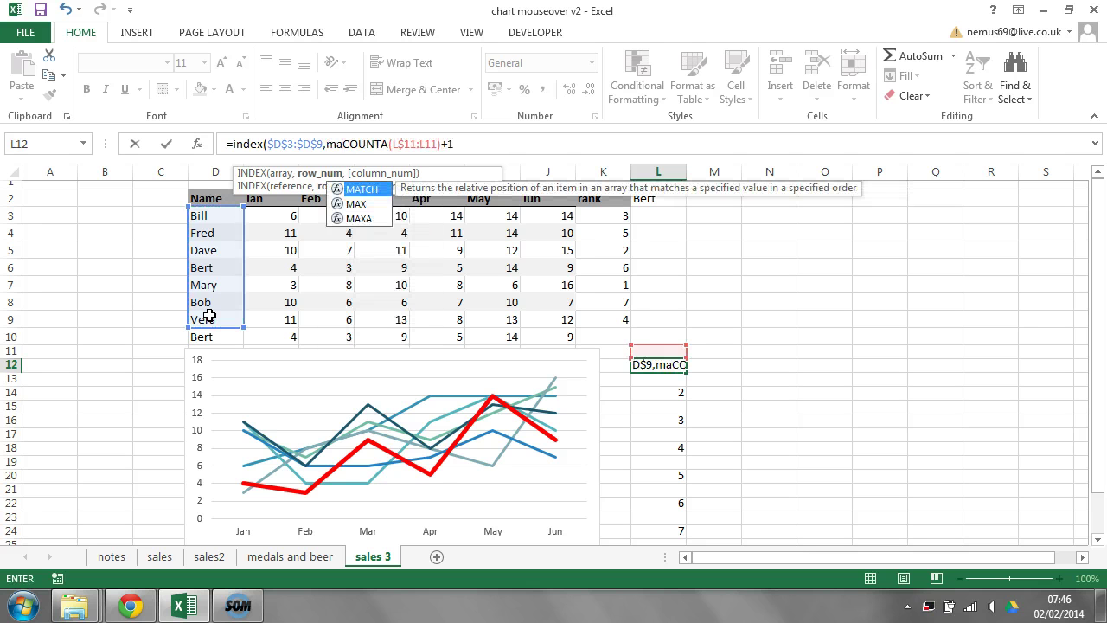
double_click(375, 188)
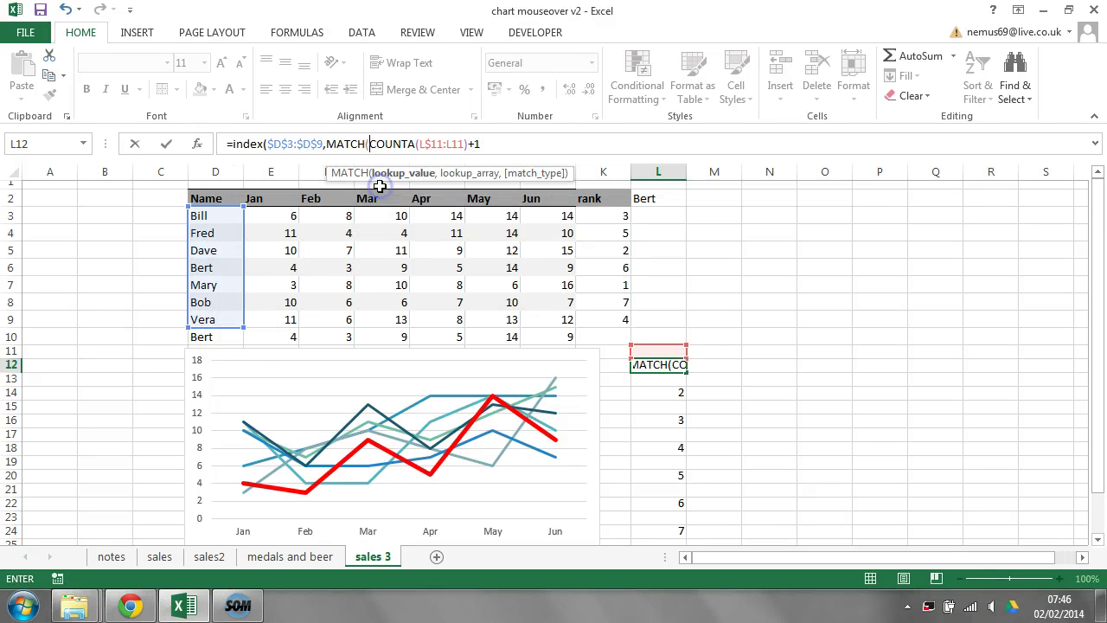
click(482, 144)
text(,)
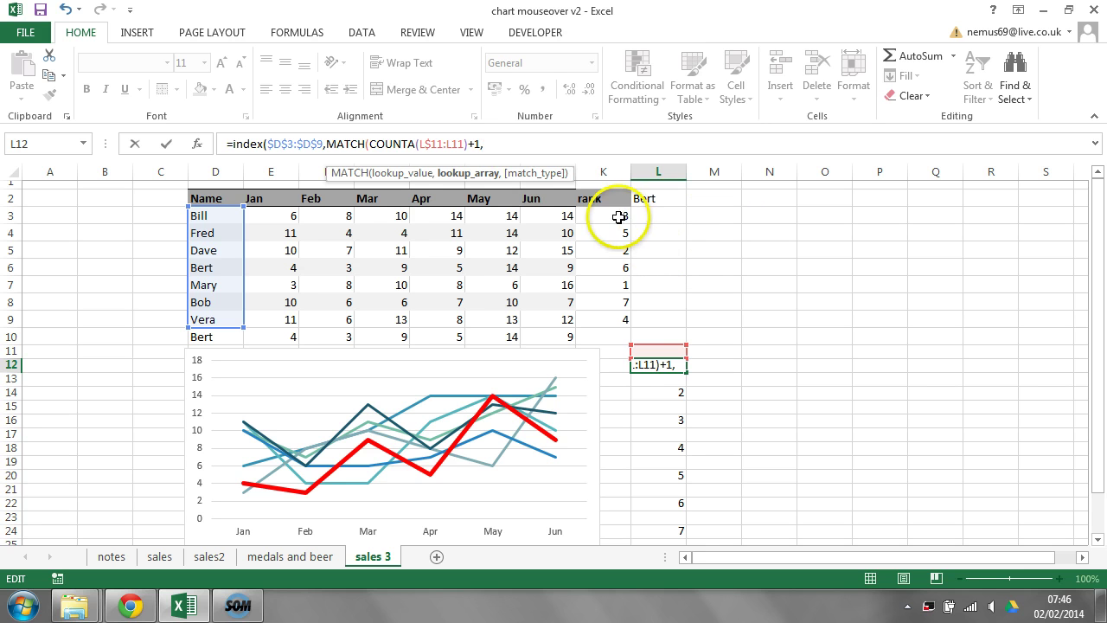
drag(619, 217, 620, 322)
key(F4)
text(,)
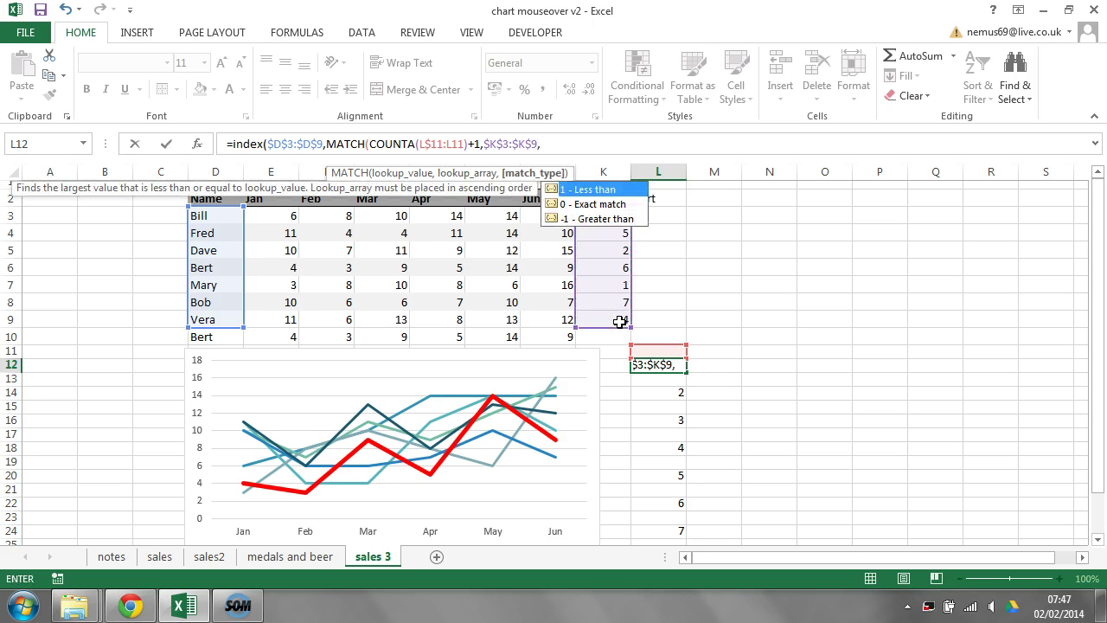
text(0)))
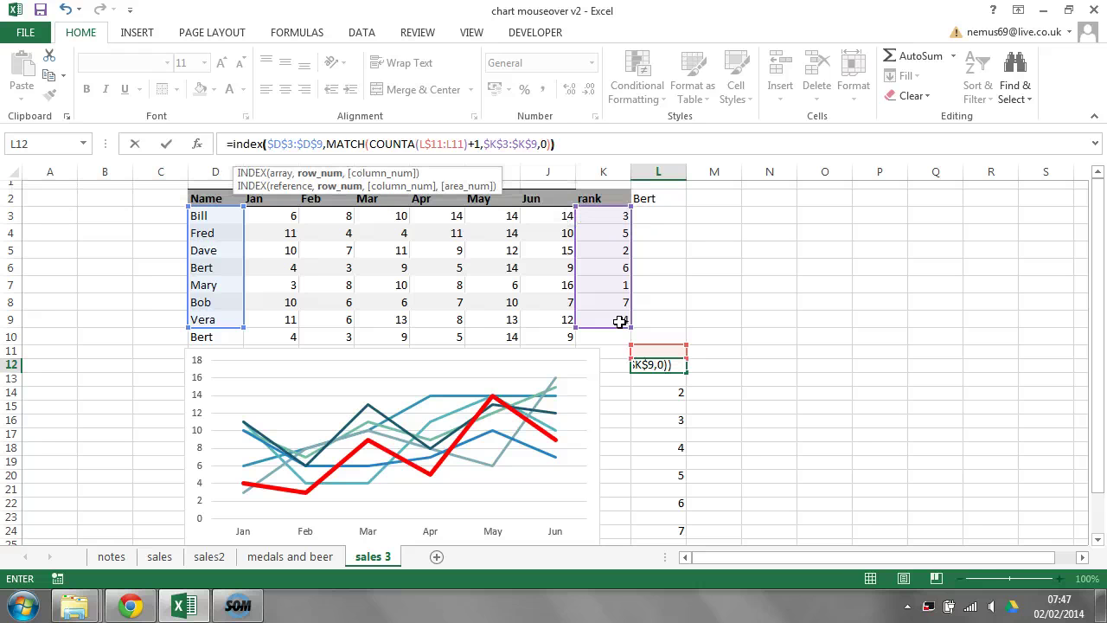
key(Return)
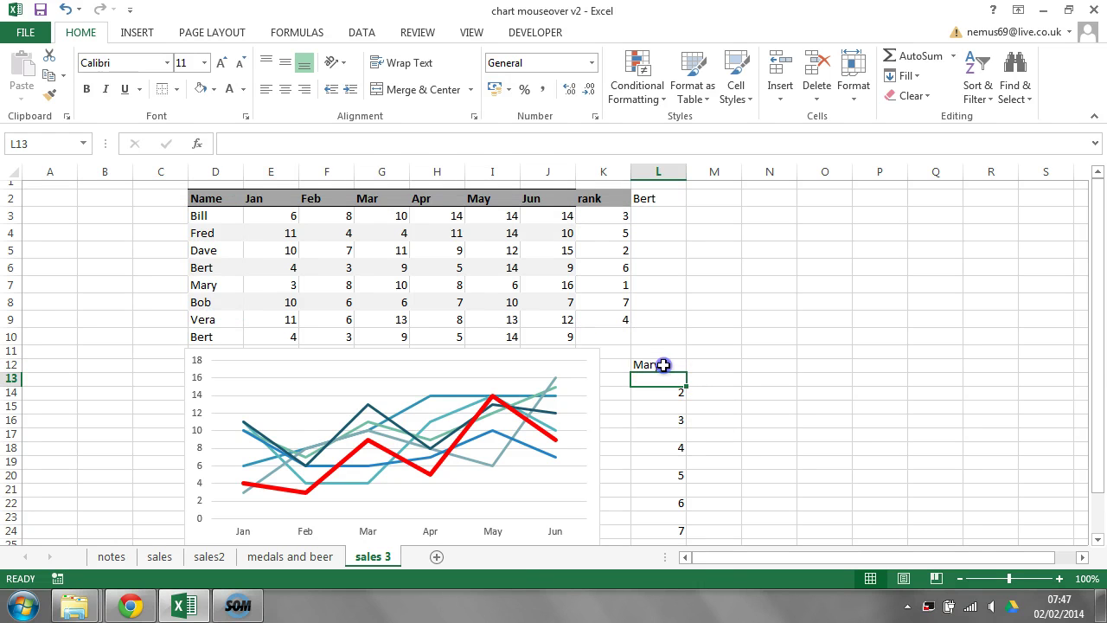
Fill L12's INDEX/MATCH formula down to row 24 to list all names in rank order
click(664, 370)
drag(688, 386, 688, 533)
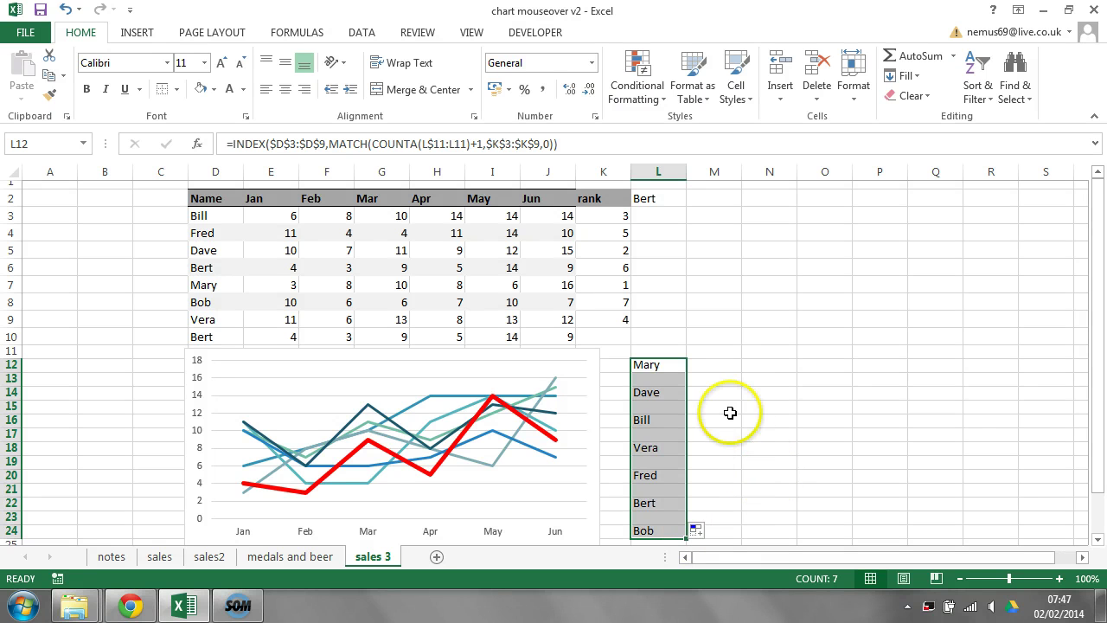
click(778, 378)
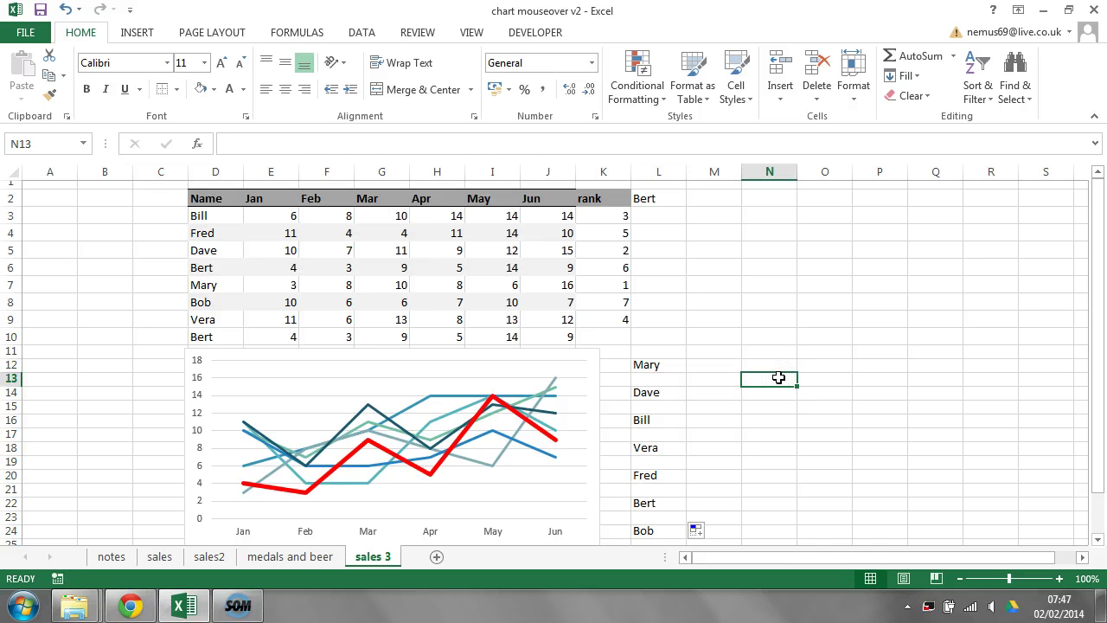
Select the dropdown cell L2 and open the Visual Basic editor
click(640, 198)
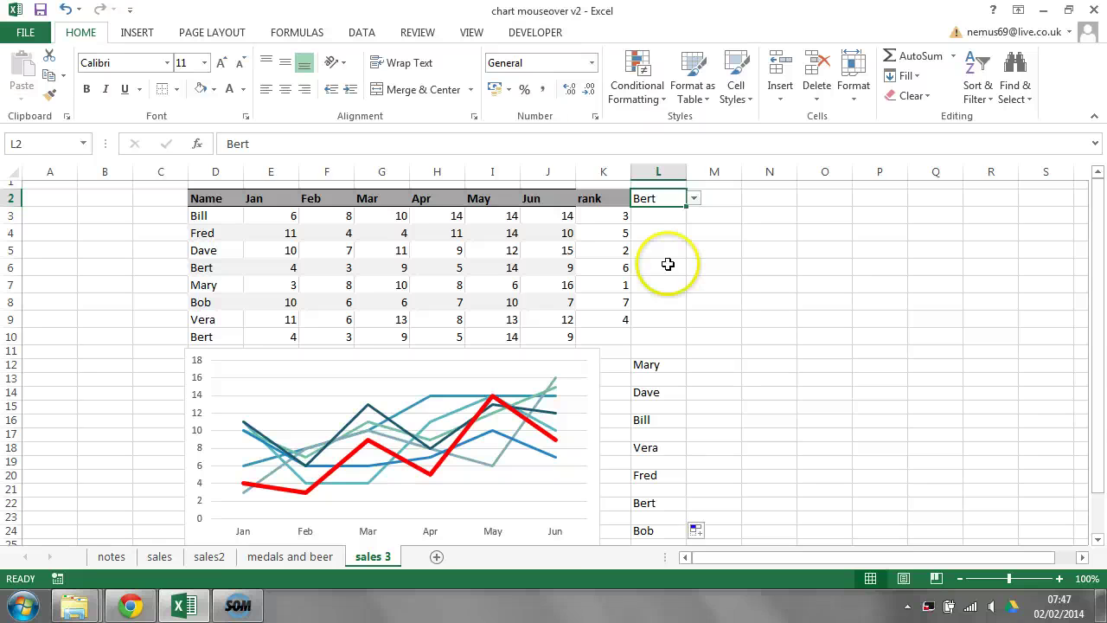
click(535, 32)
click(21, 87)
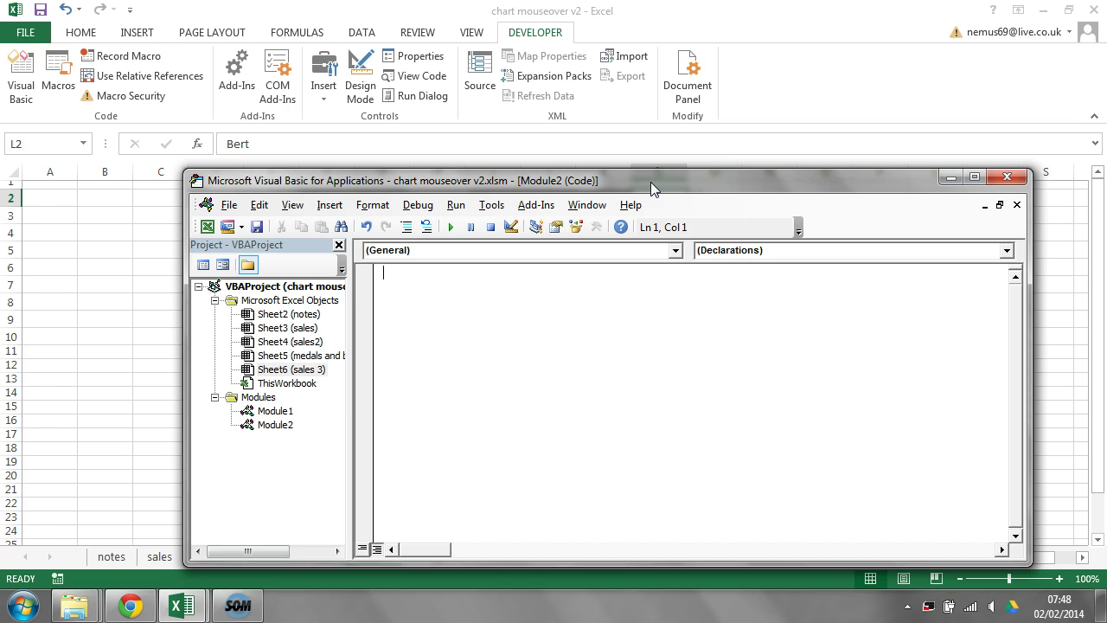
Declare Public Function mouseover(cell As Range) in Module2, leaving blank lines inside for its code
text(public function mouseover)
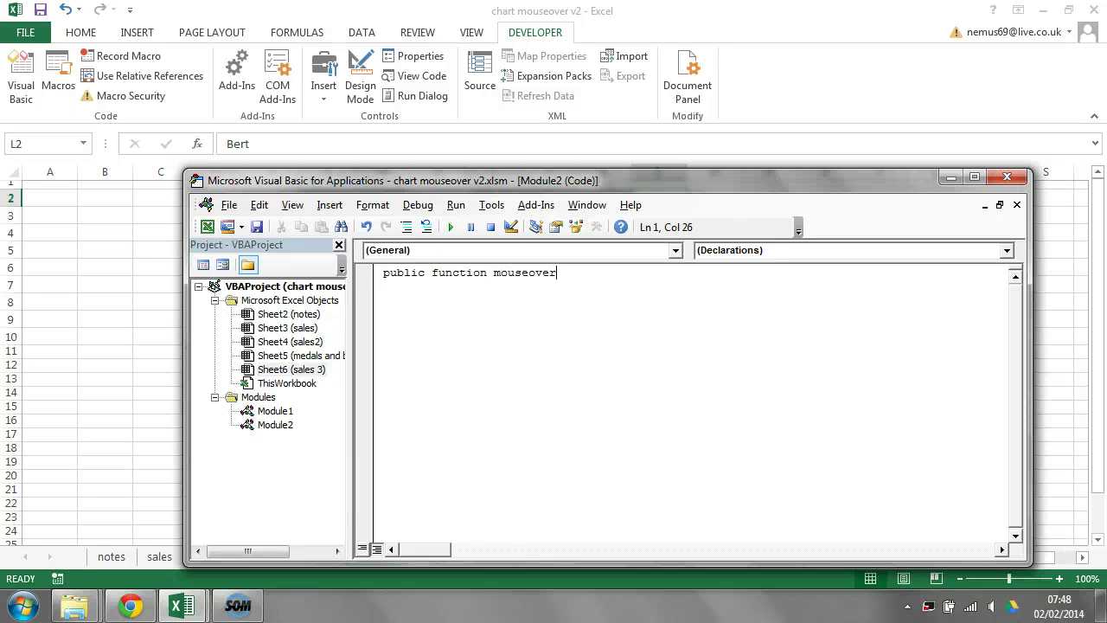
text(()
text(cell as )
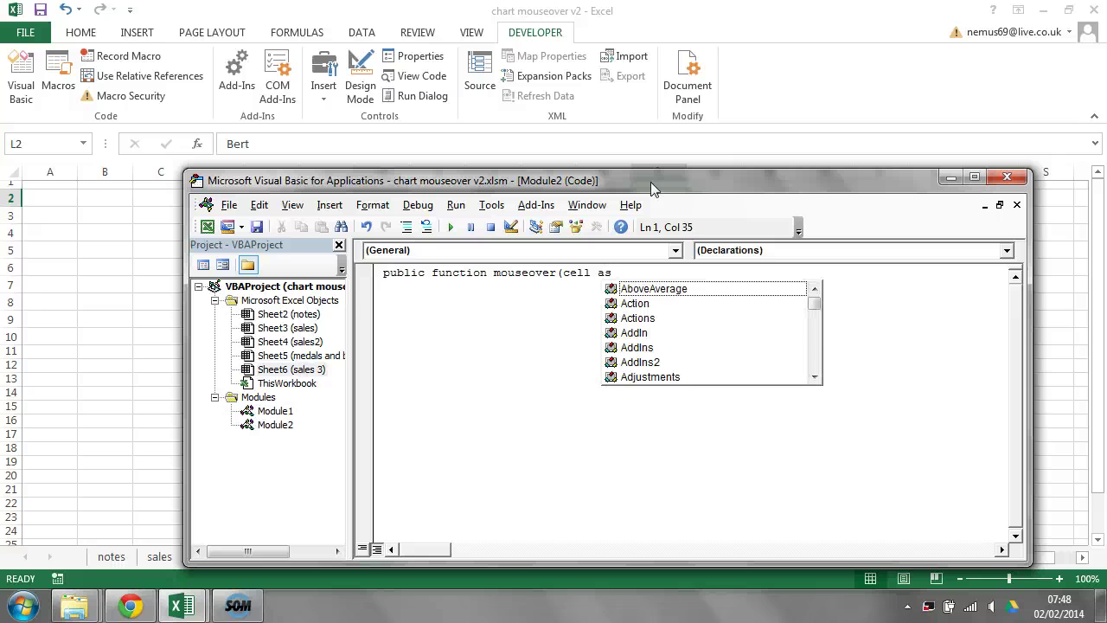
text(range)
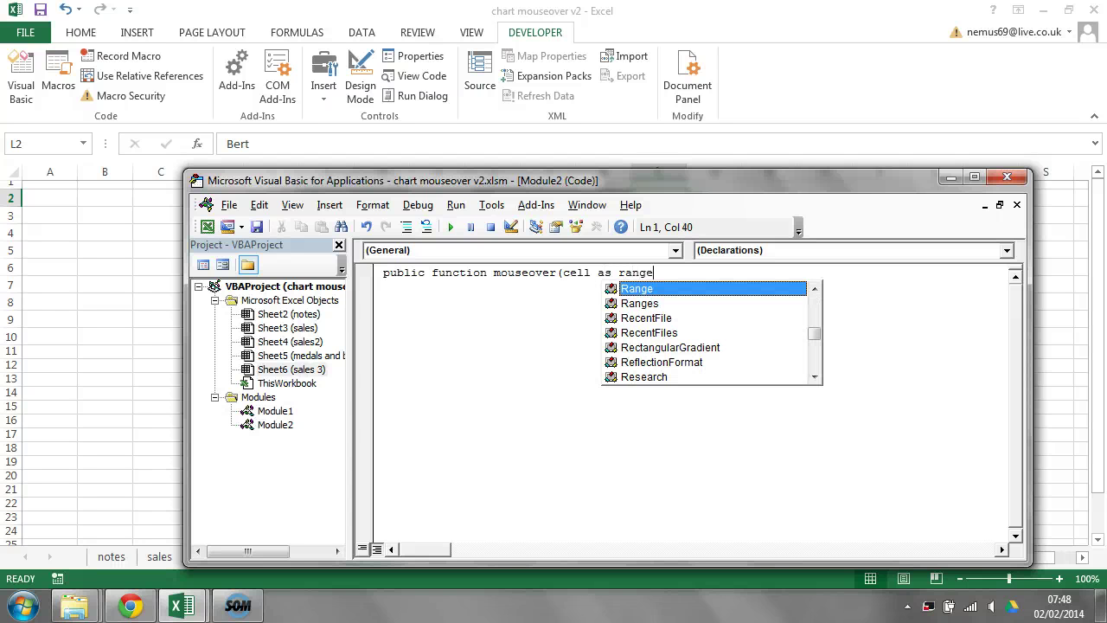
text())
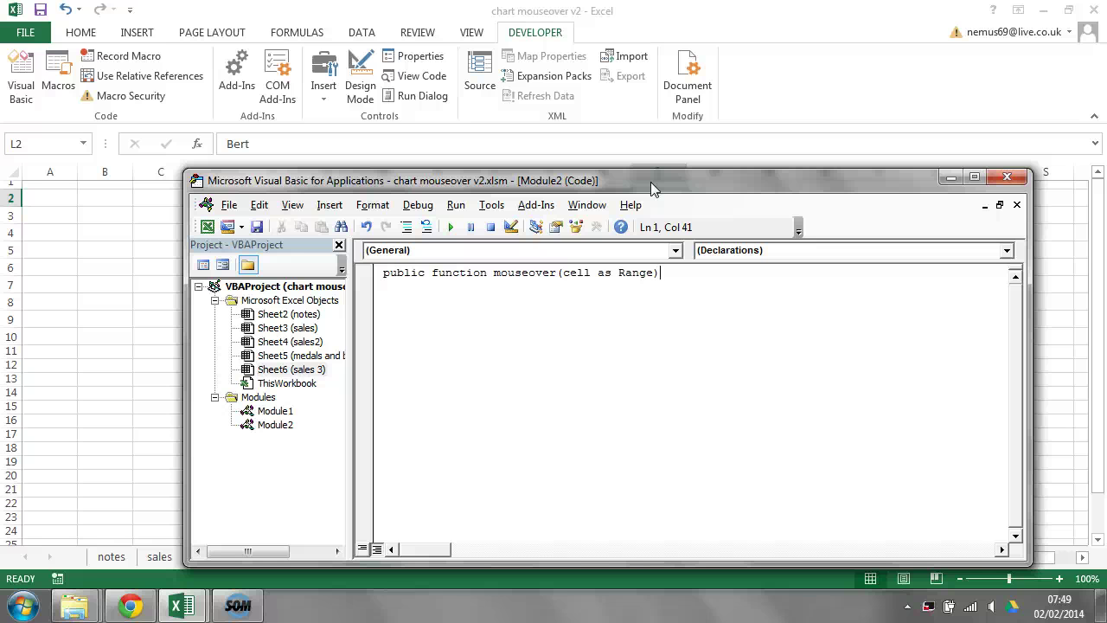
key(Return)
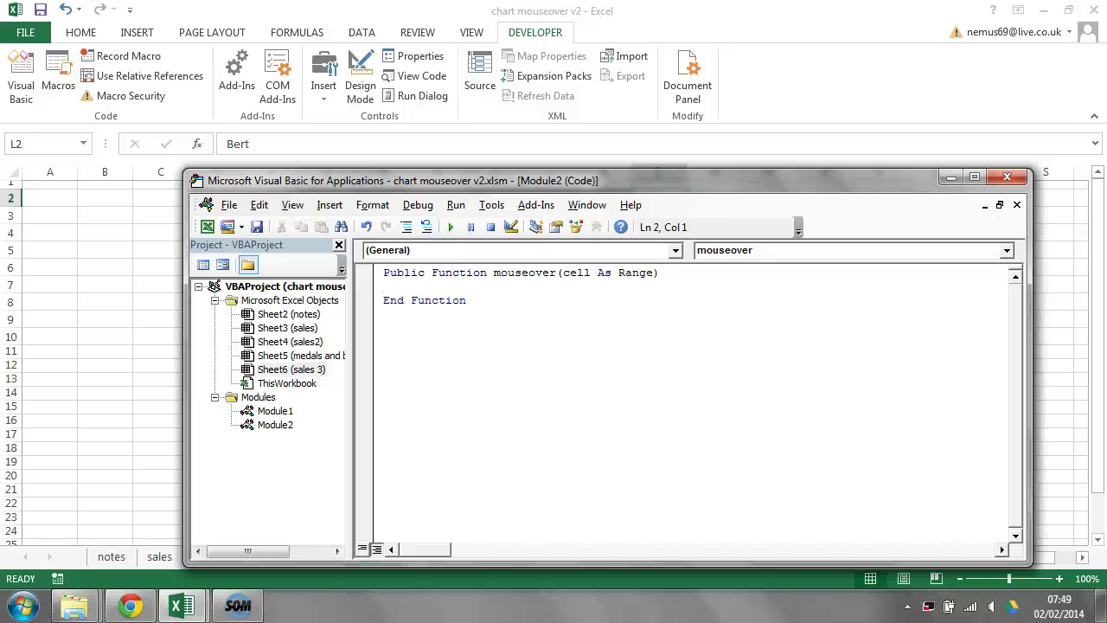
key(Return)
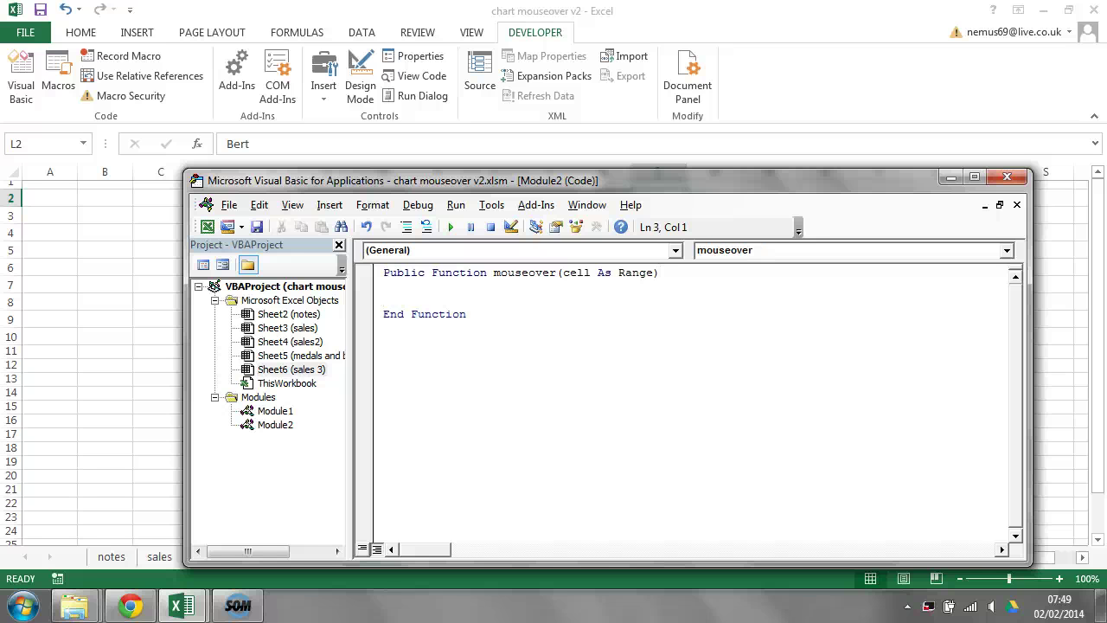
key(Return)
key(Return)
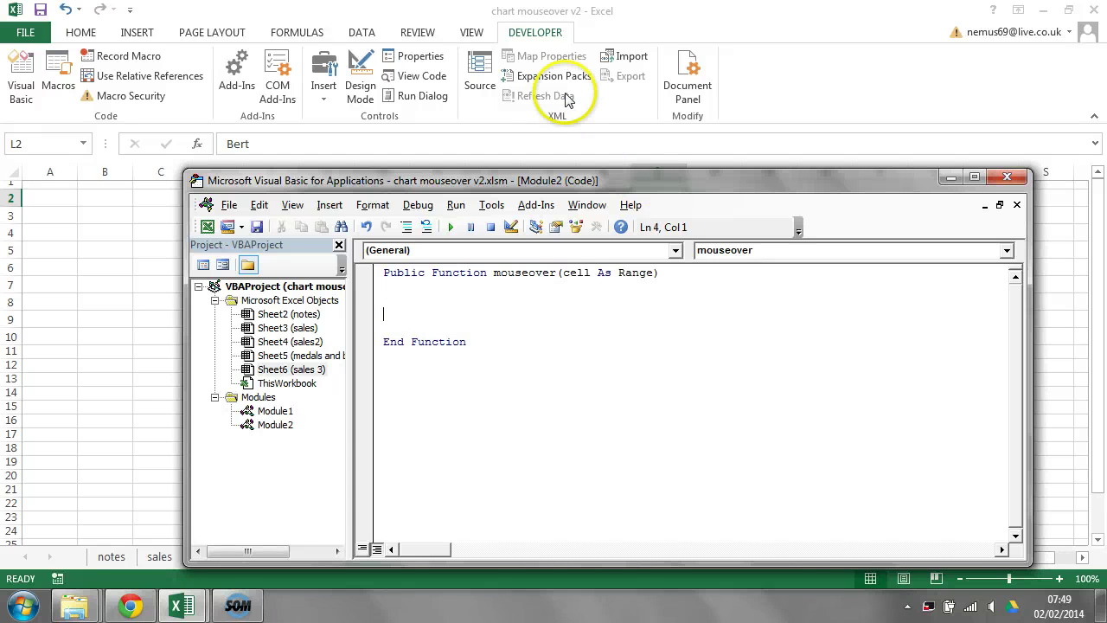
Inside the mouseover function, add the line [l2]=cell.Value so it writes the passed cell's value to L2
drag(659, 179, 663, 246)
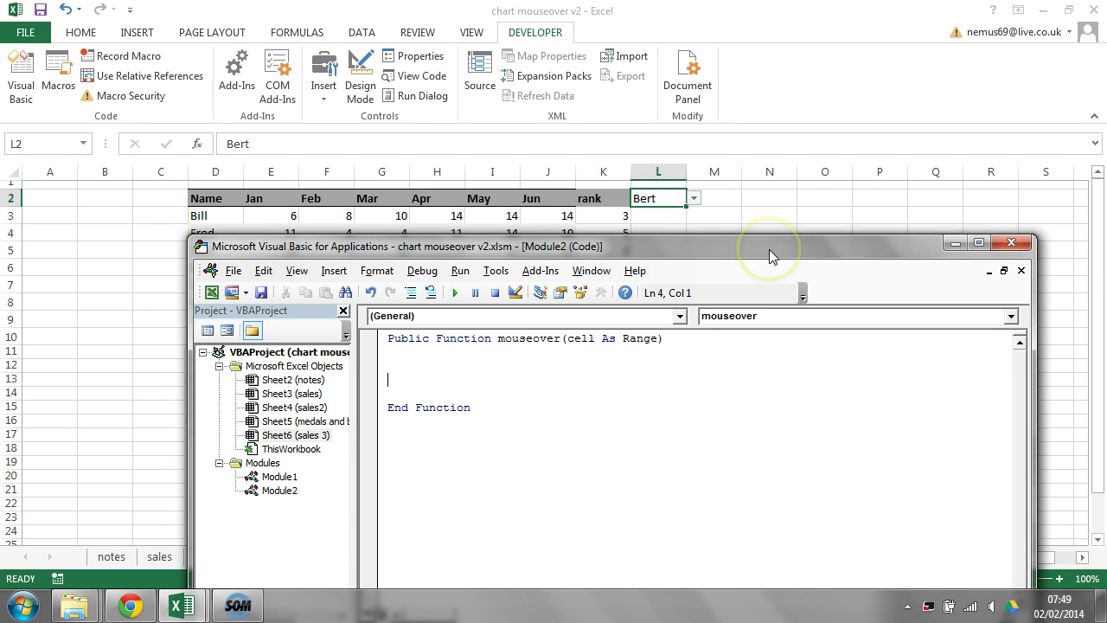
click(489, 422)
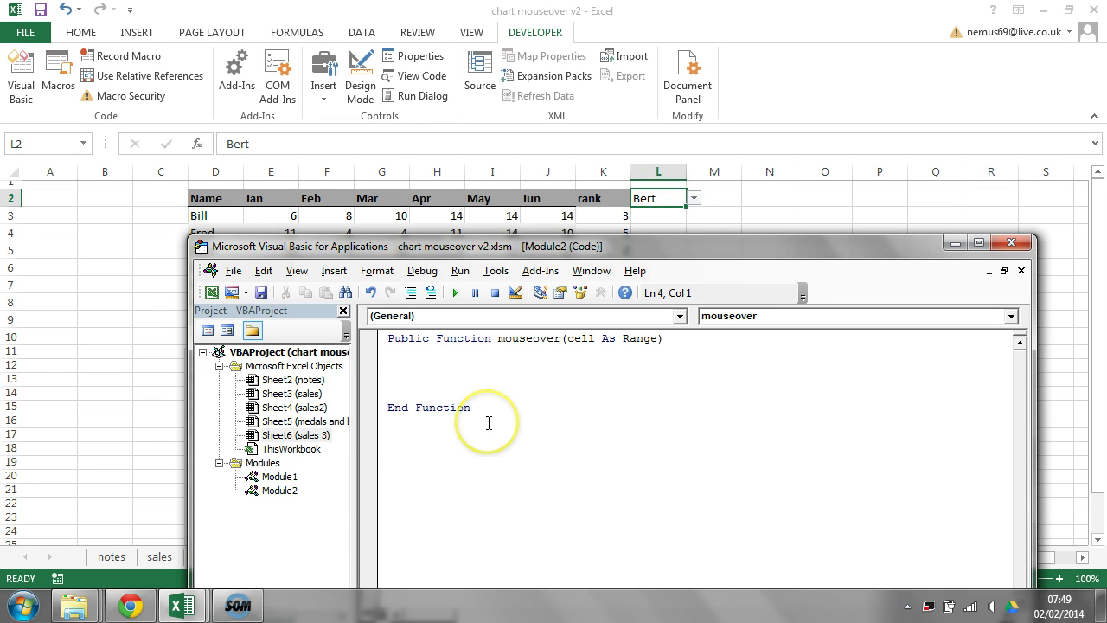
text([)
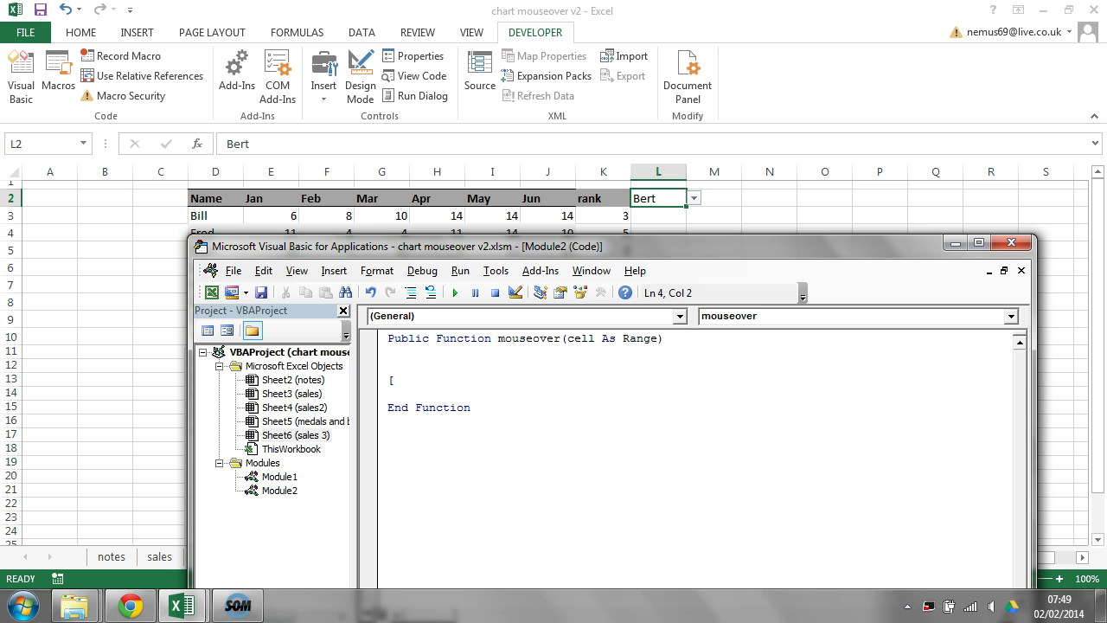
text(12)
text(])
text(=cell.v)
text(al)
text(u)
key(Tab)
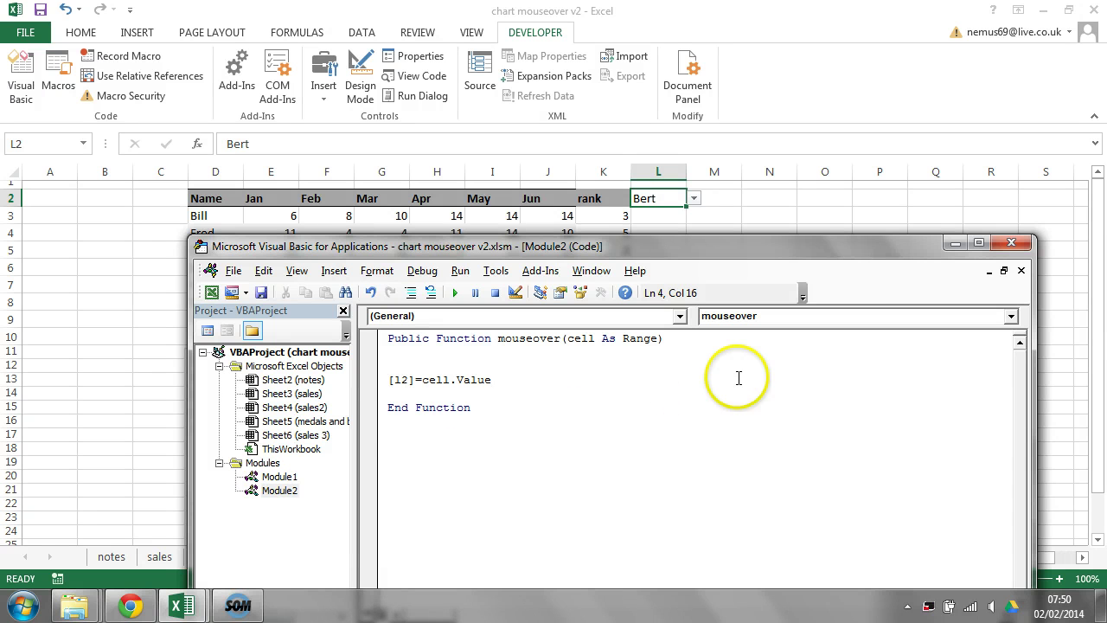
Close the Visual Basic editor, enter =HYPERLINK(mouseover(L12)) in M12 and test the link's mouseover effect
click(1014, 245)
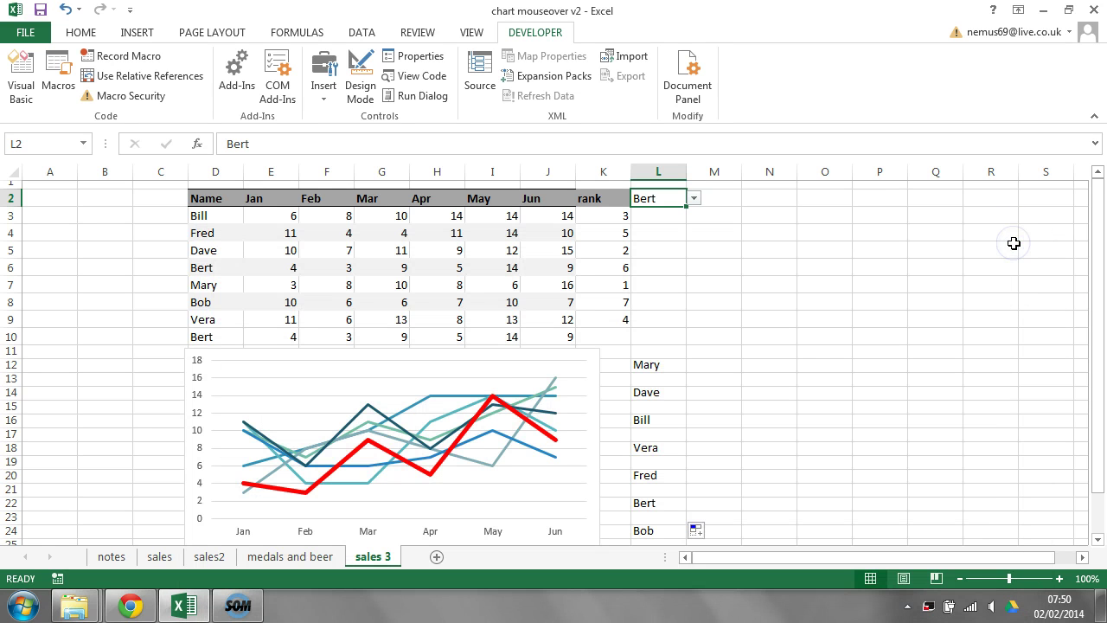
click(713, 364)
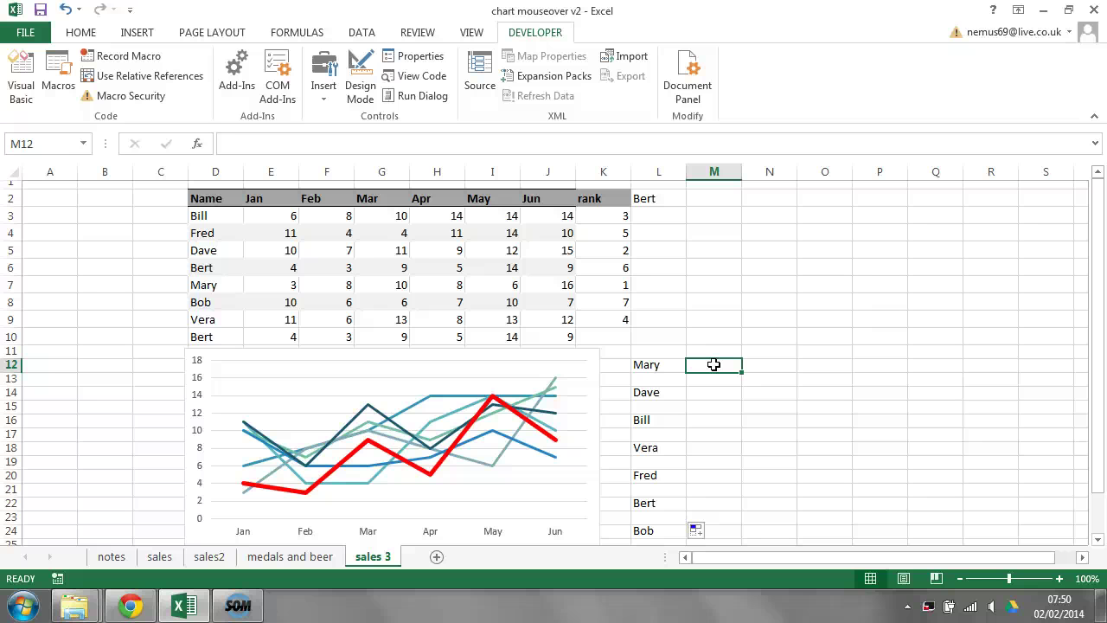
text(=hy)
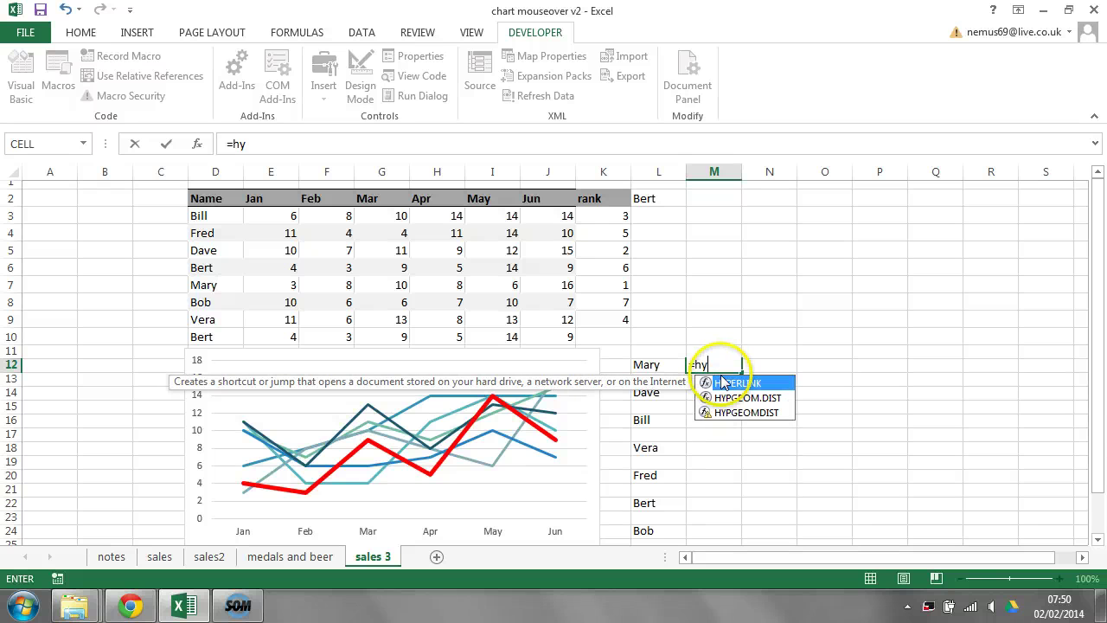
double_click(727, 383)
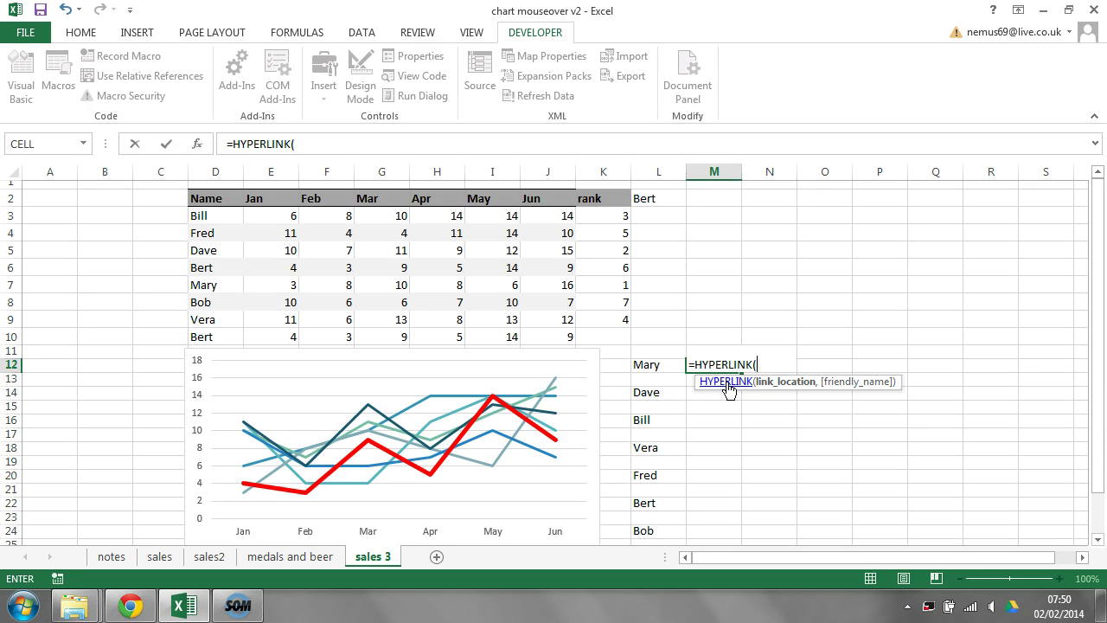
text(mo)
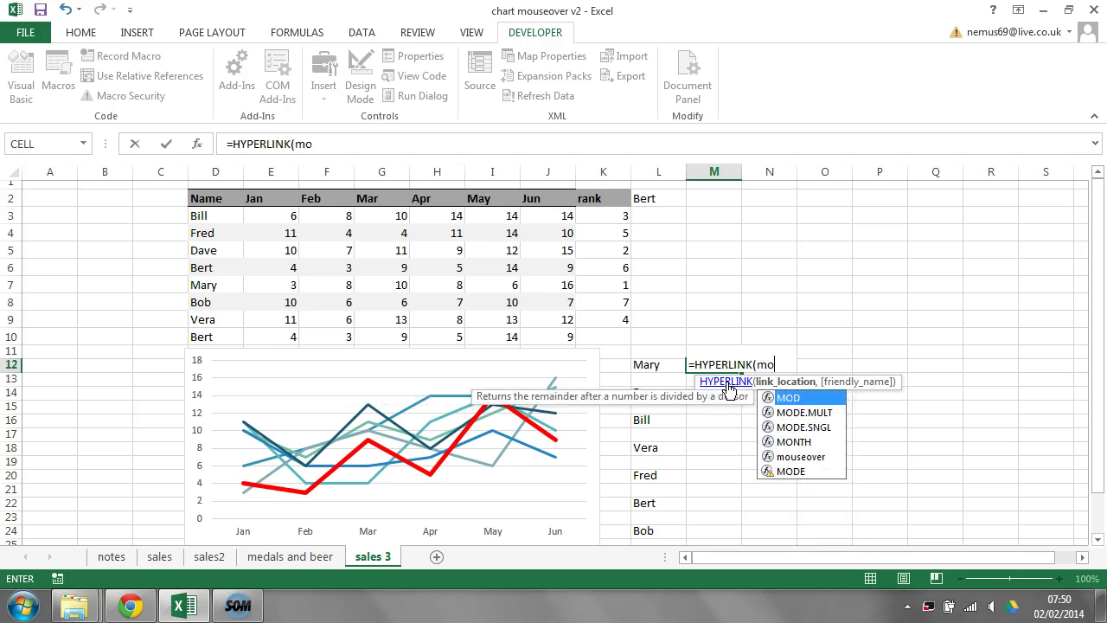
double_click(799, 458)
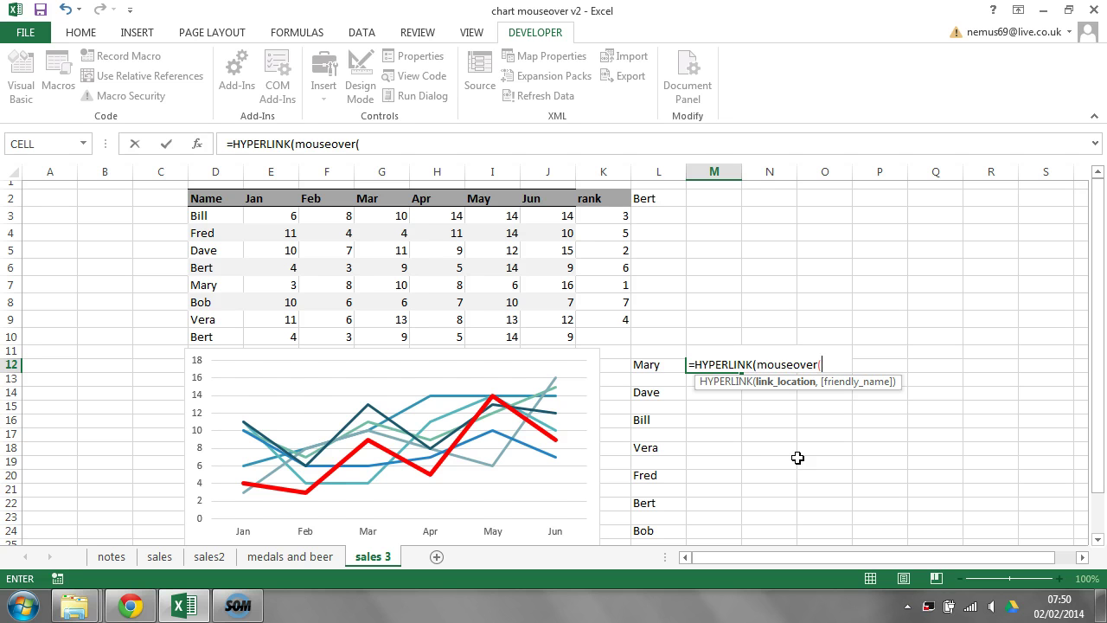
click(657, 368)
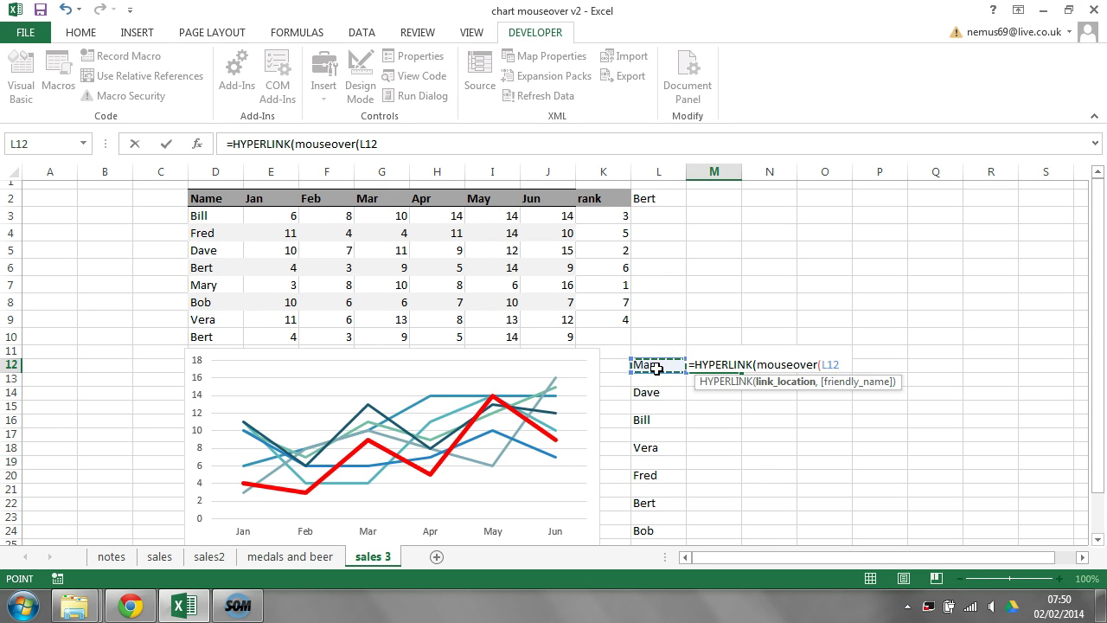
click(849, 364)
text())
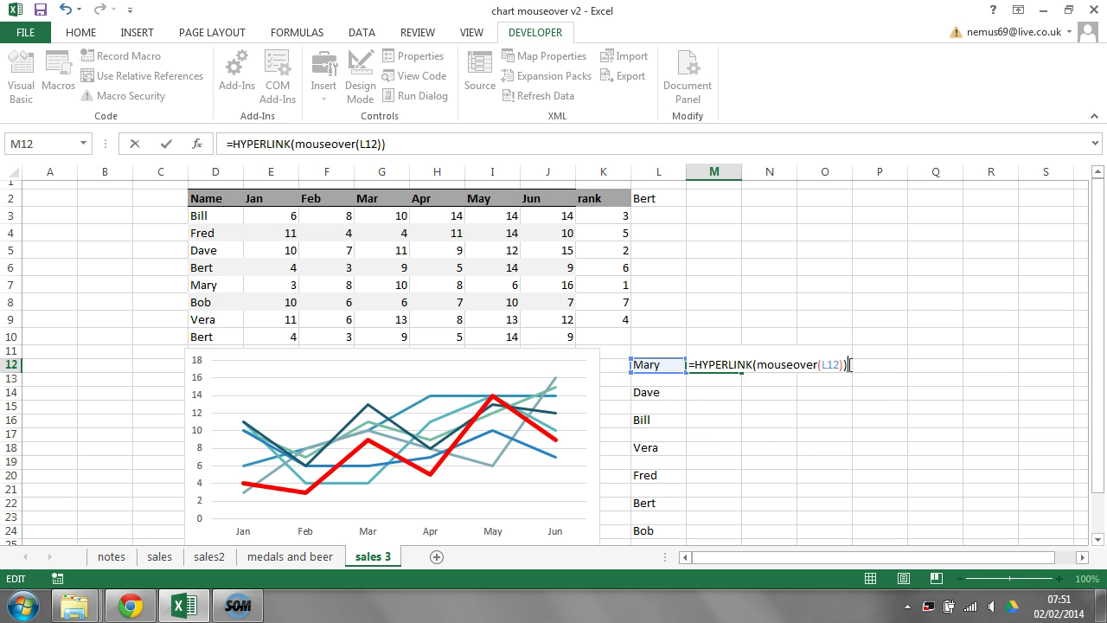
key(Return)
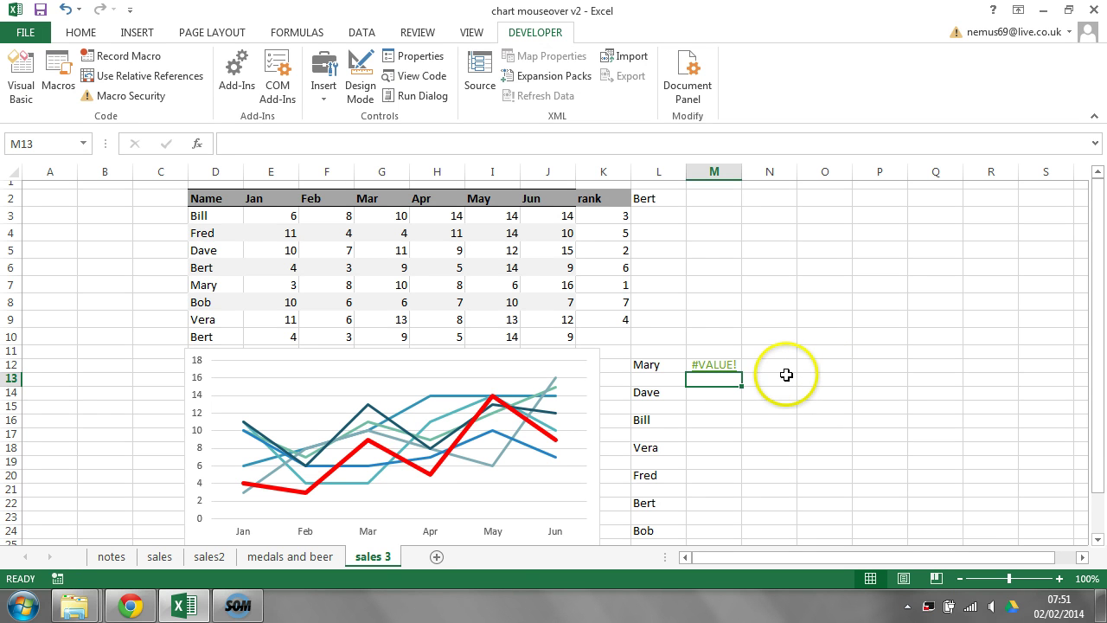
mouse_move(723, 372)
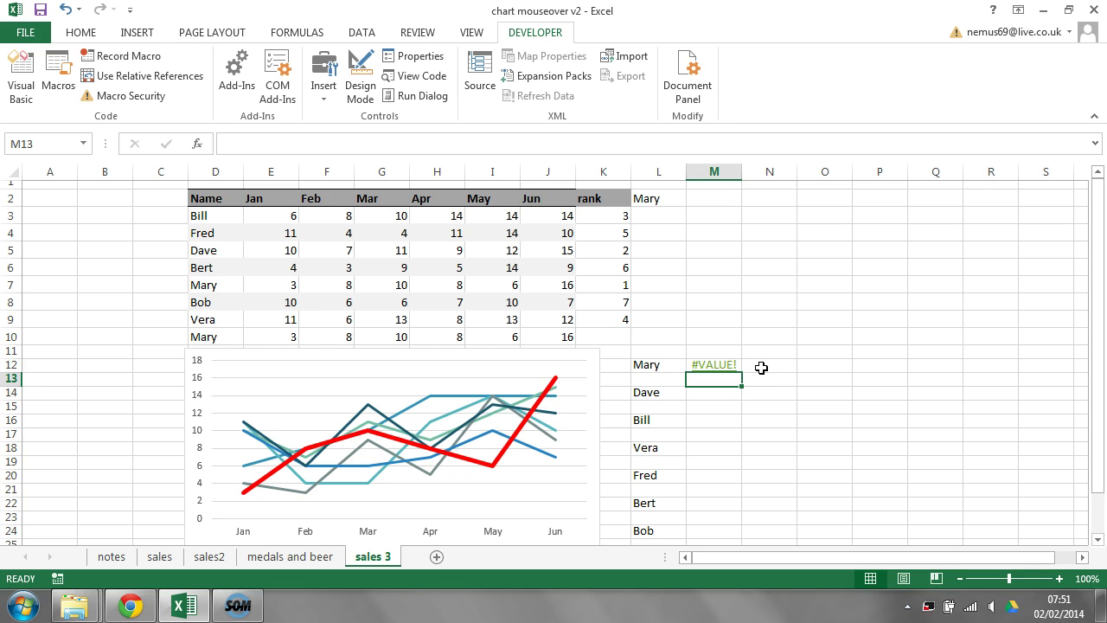
Wrap M12's formula in an error handler so it reads =IFERROR(HYPERLINK(mouseover(L12)),L12)
key(Up)
click(232, 148)
text(ifeHYPERLINK(mouseover(L12)
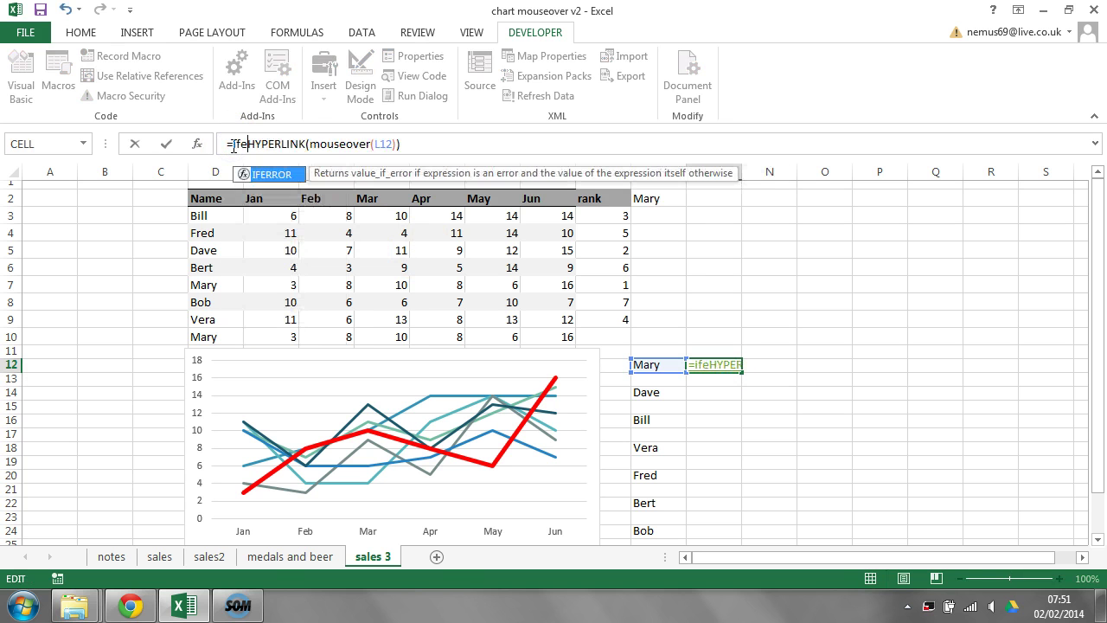
double_click(267, 175)
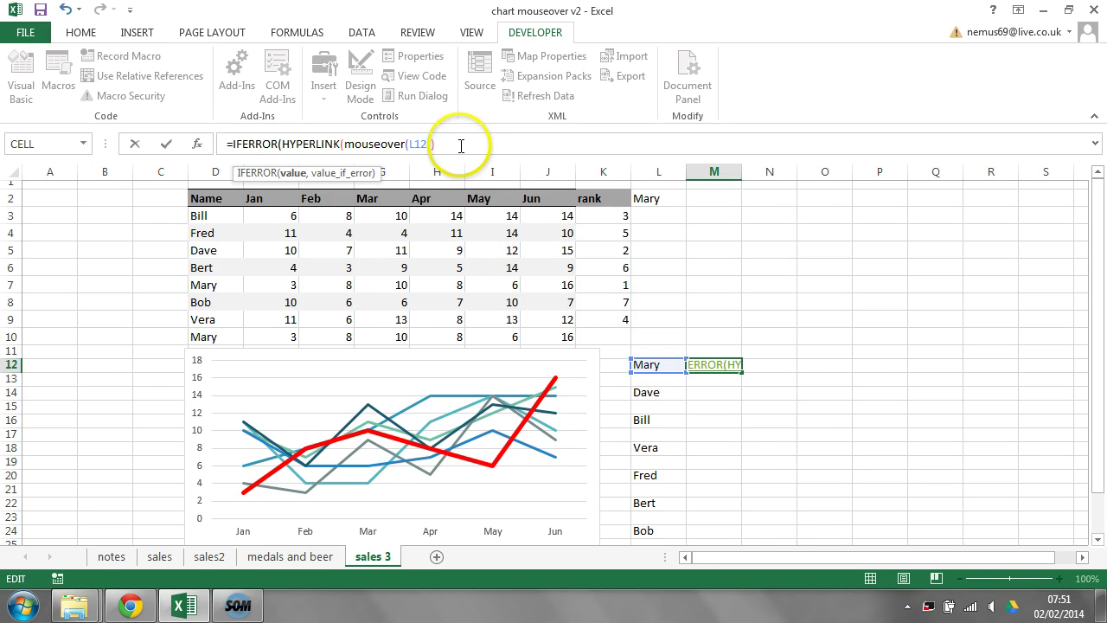
text(),)
click(653, 365)
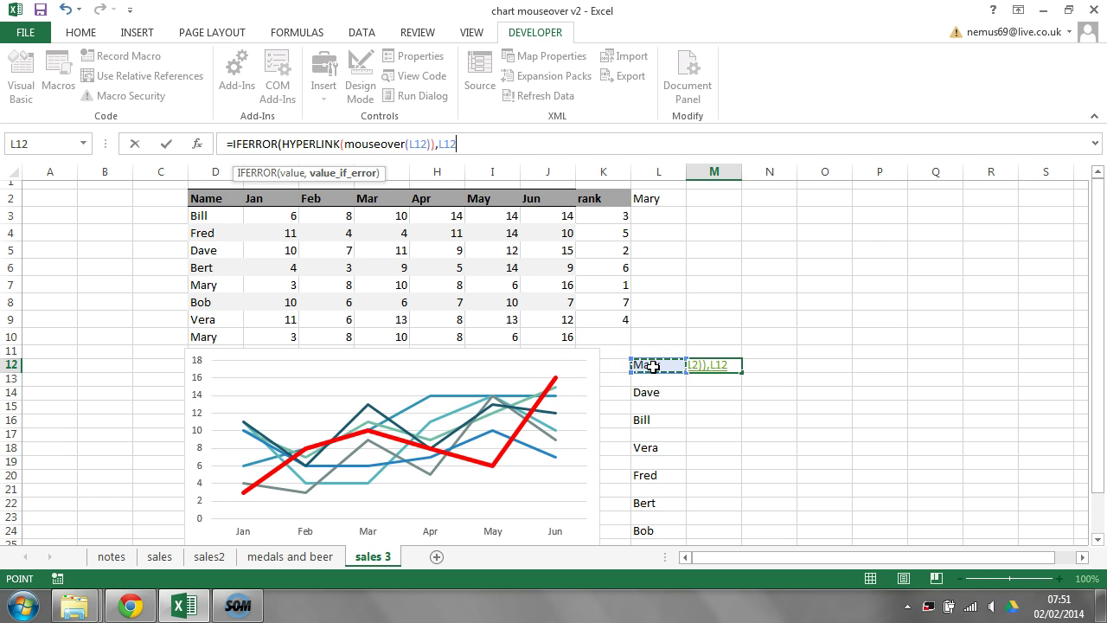
key(Return)
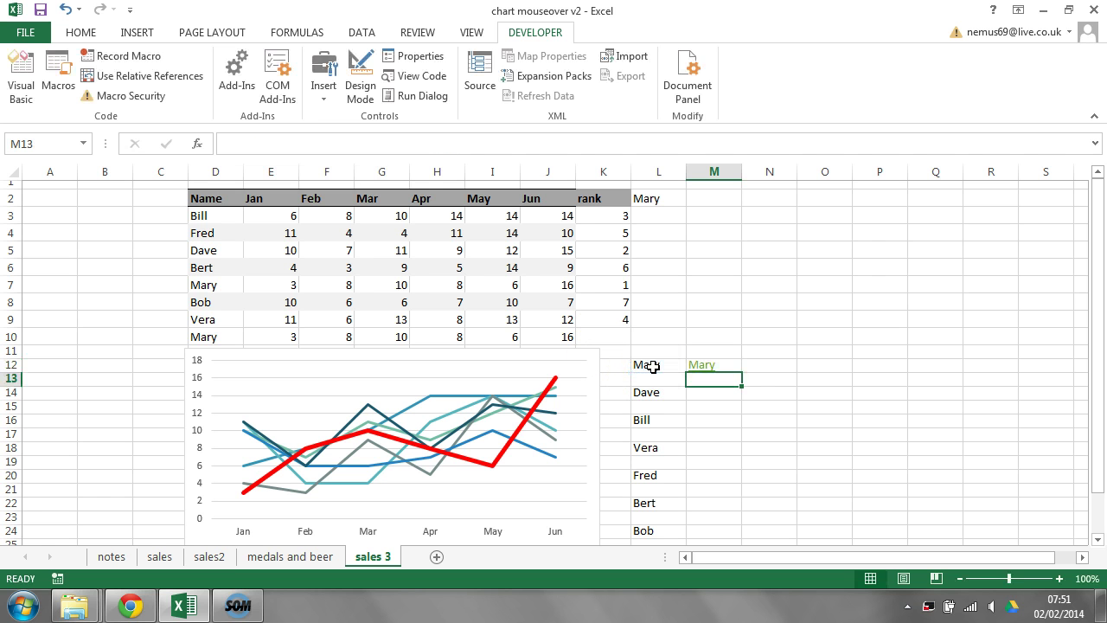
Fill M12's IFERROR/HYPERLINK formula down to M24
click(758, 365)
click(757, 366)
drag(732, 366, 740, 536)
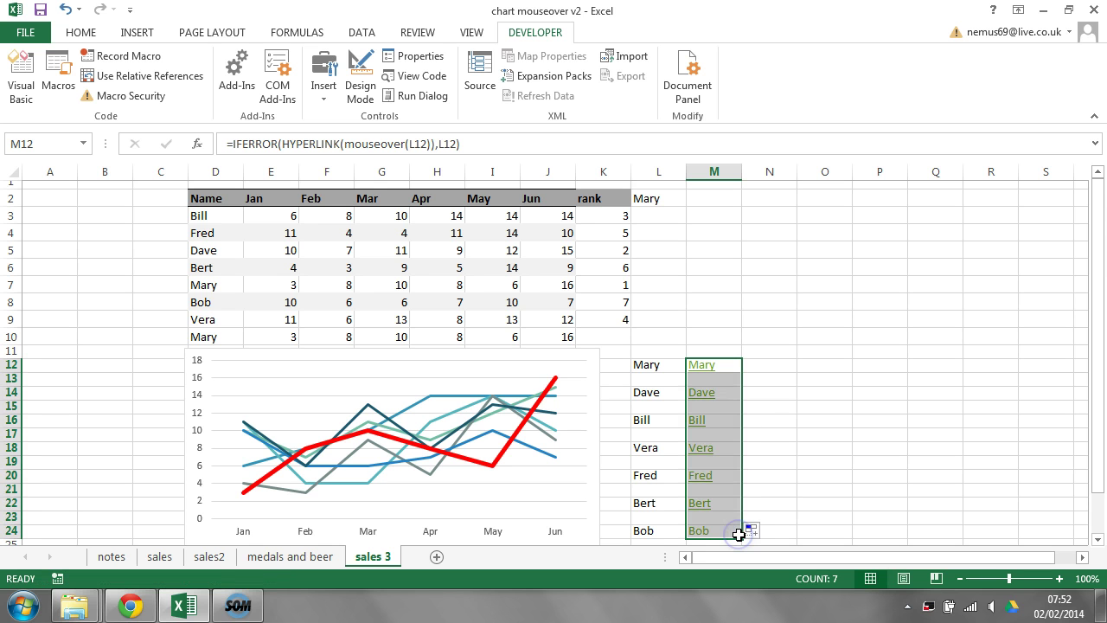
Remove the underline from the linked names in M12:M24 and set their font colour to Automatic
click(81, 32)
click(125, 89)
click(243, 90)
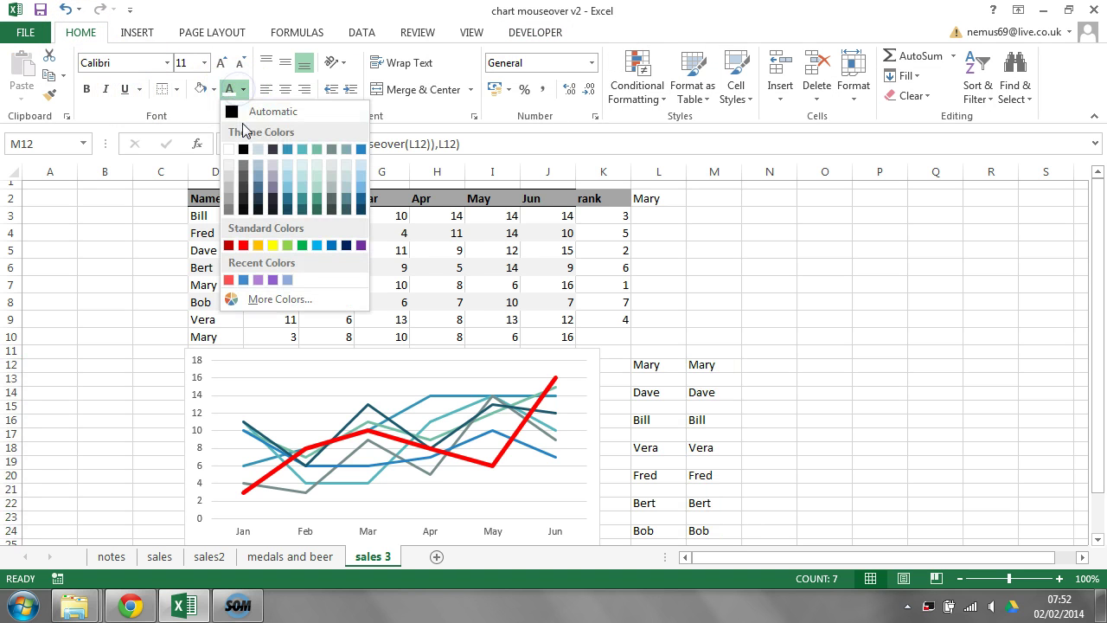
click(235, 111)
click(804, 304)
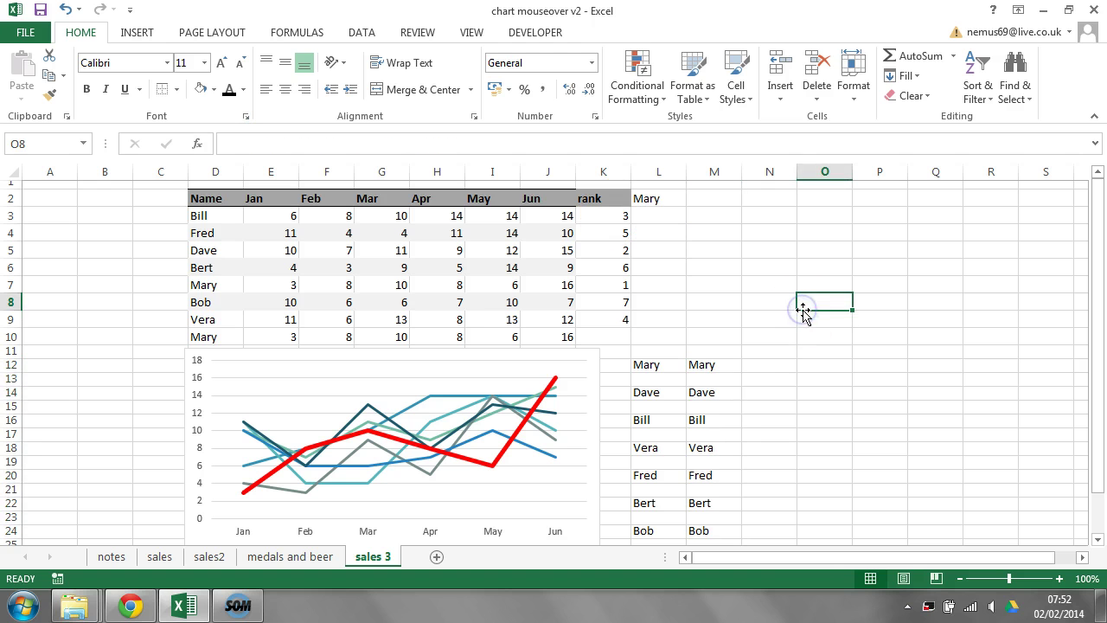
Test the mouseover effect on the linked names down column M, watching the highlighted chart line
drag(731, 363, 729, 527)
click(809, 367)
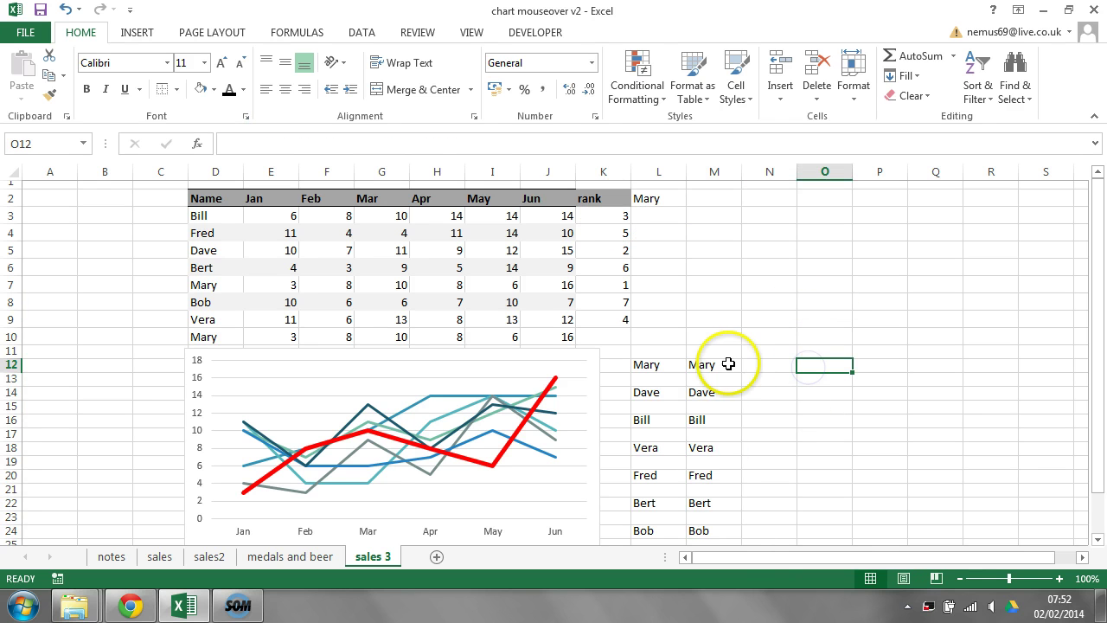
mouse_move(705, 396)
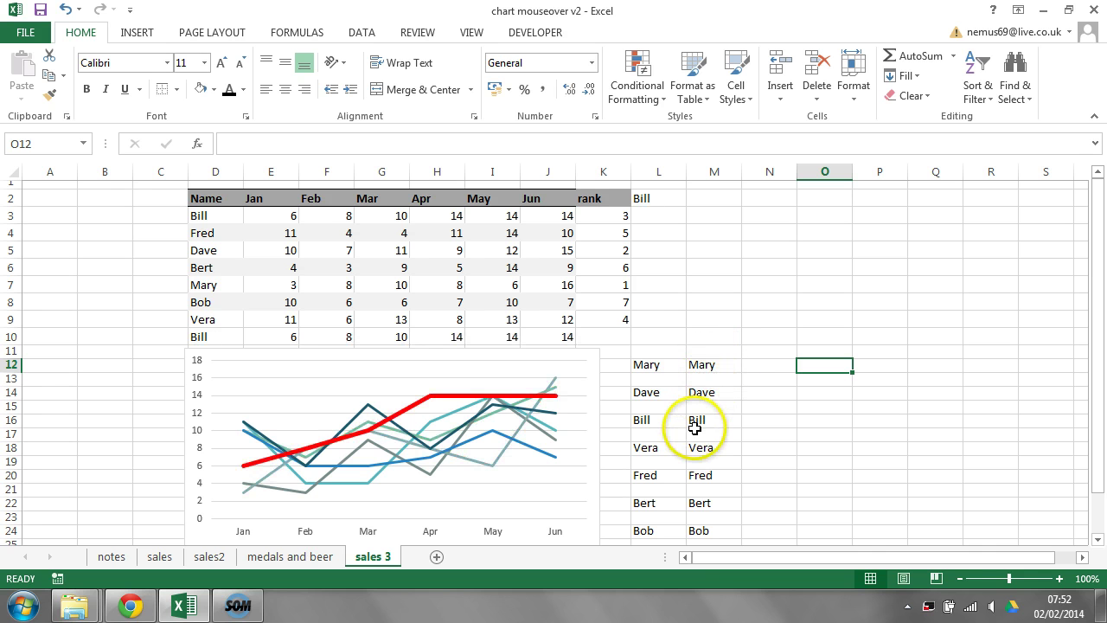
mouse_move(699, 445)
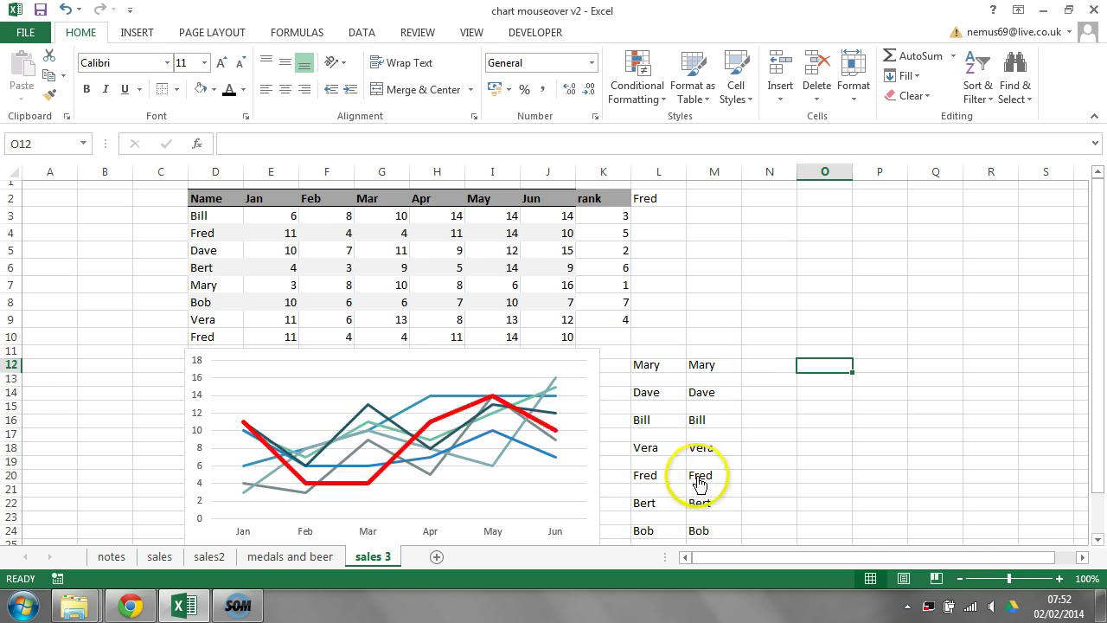
mouse_move(699, 532)
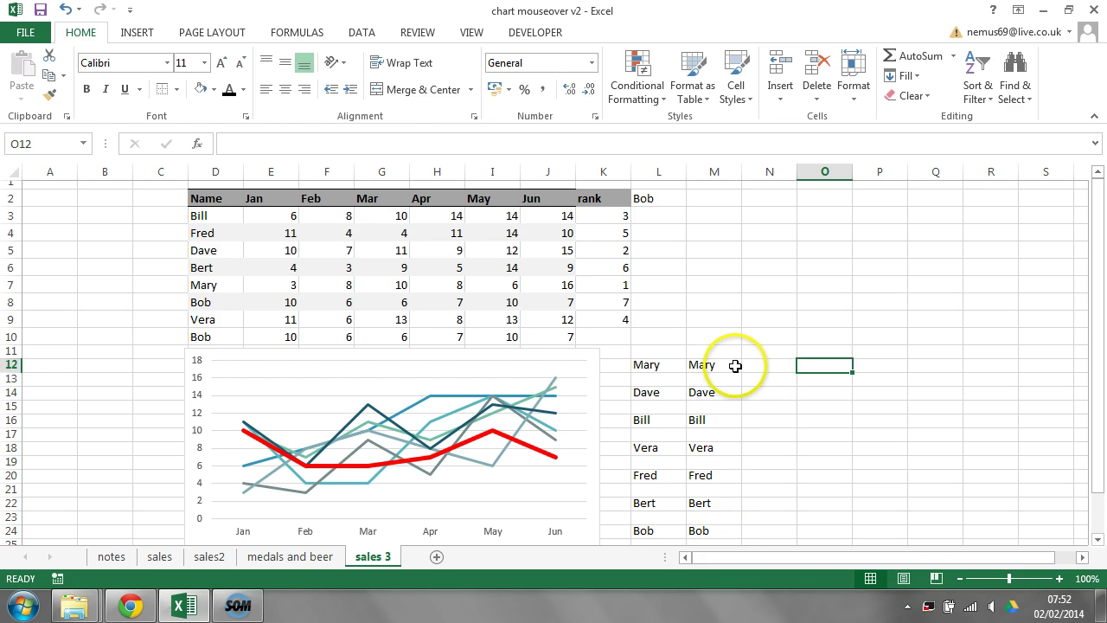
Turn on text wrapping for M12:M24 and retest the mouseover effect across the linked cells
drag(735, 366, 736, 534)
click(413, 63)
click(804, 392)
mouse_move(720, 375)
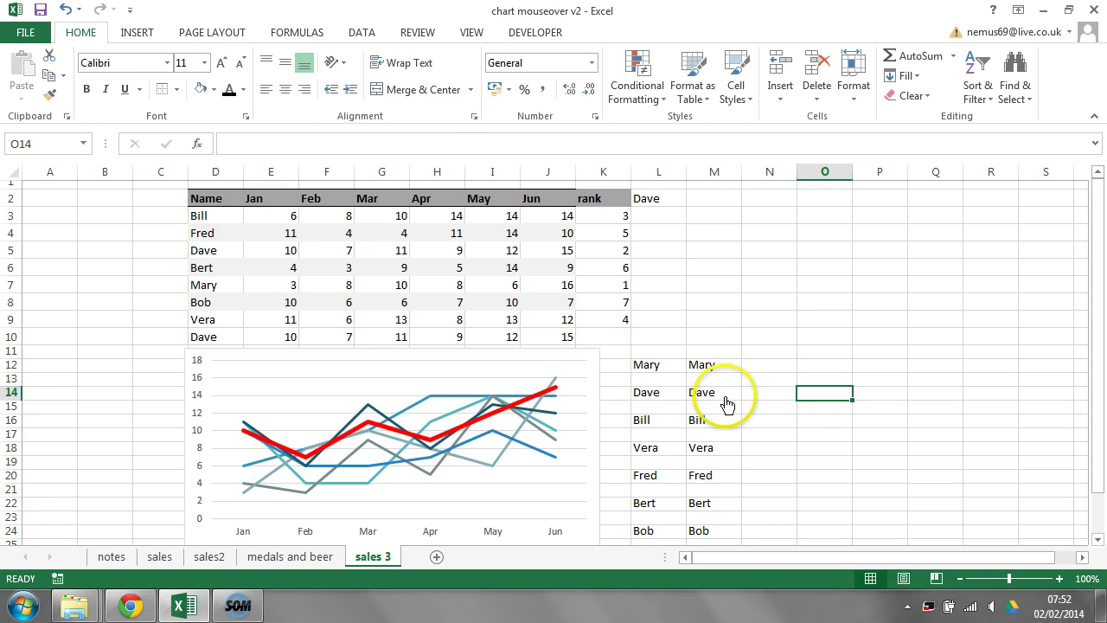
mouse_move(730, 459)
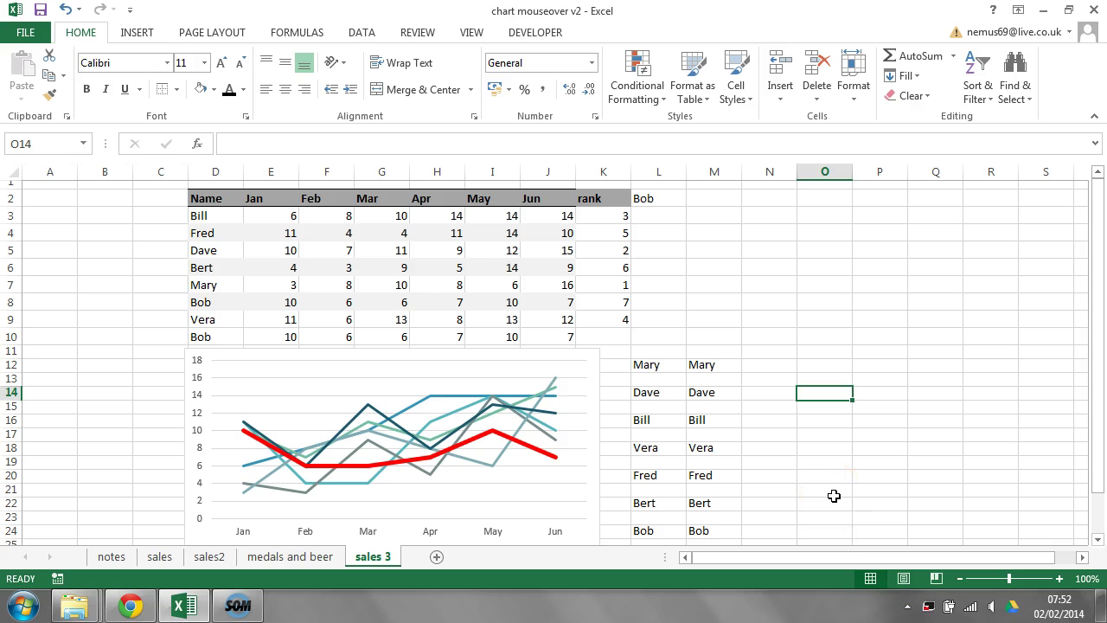
click(846, 350)
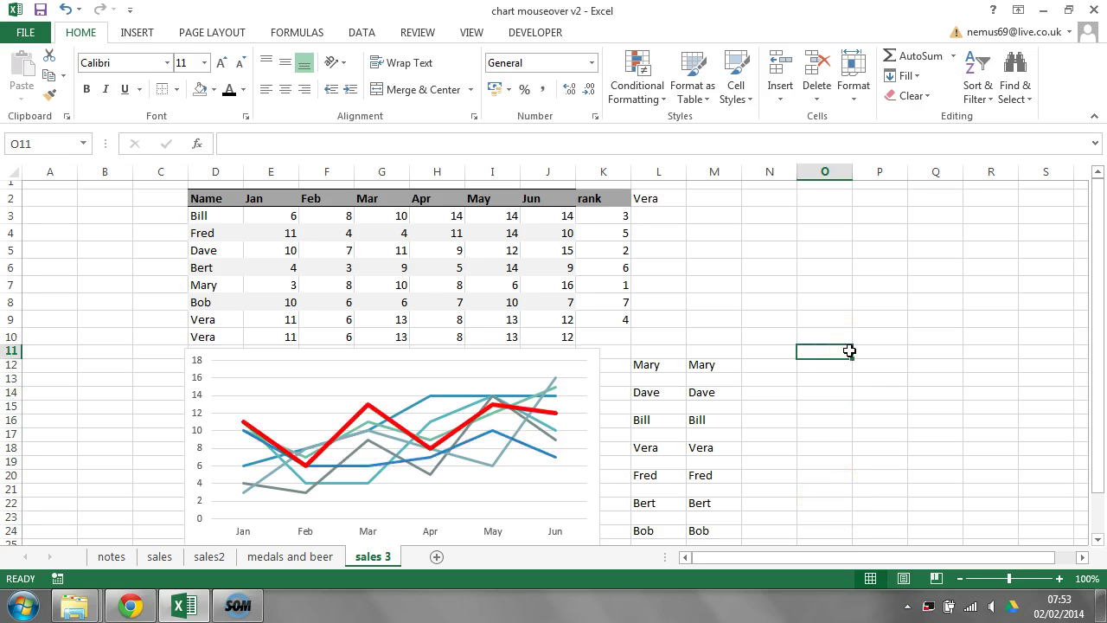
mouse_move(640, 389)
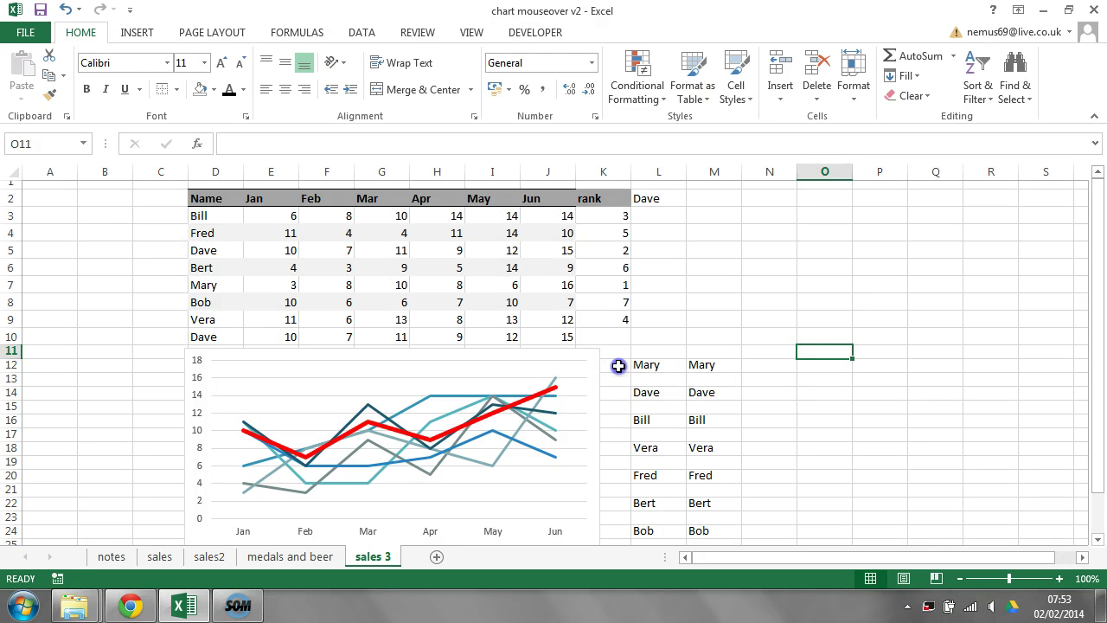
Copy the coloured key cells and paste them into K12:K24 beside the ranked names
click(618, 364)
click(618, 420)
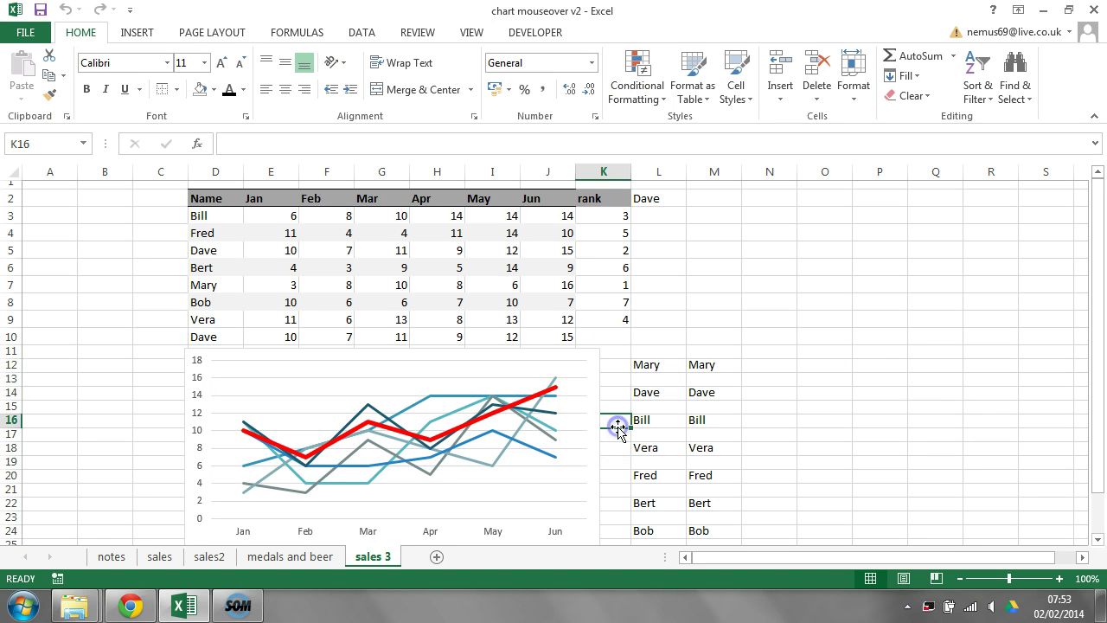
key(ctrl+c)
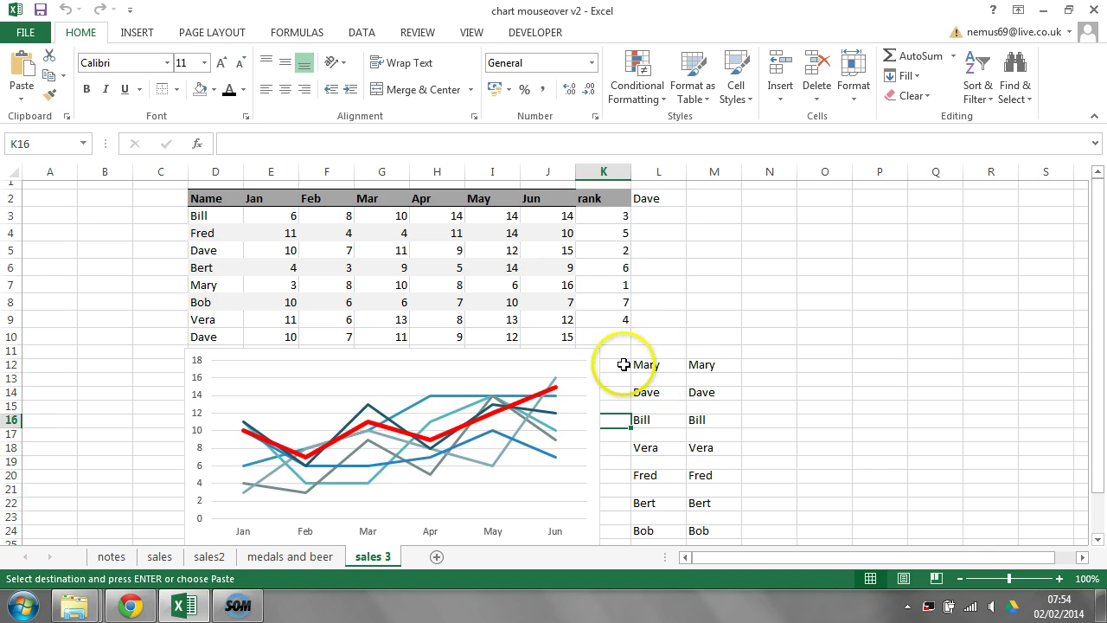
click(623, 365)
key(ctrl+v)
click(774, 365)
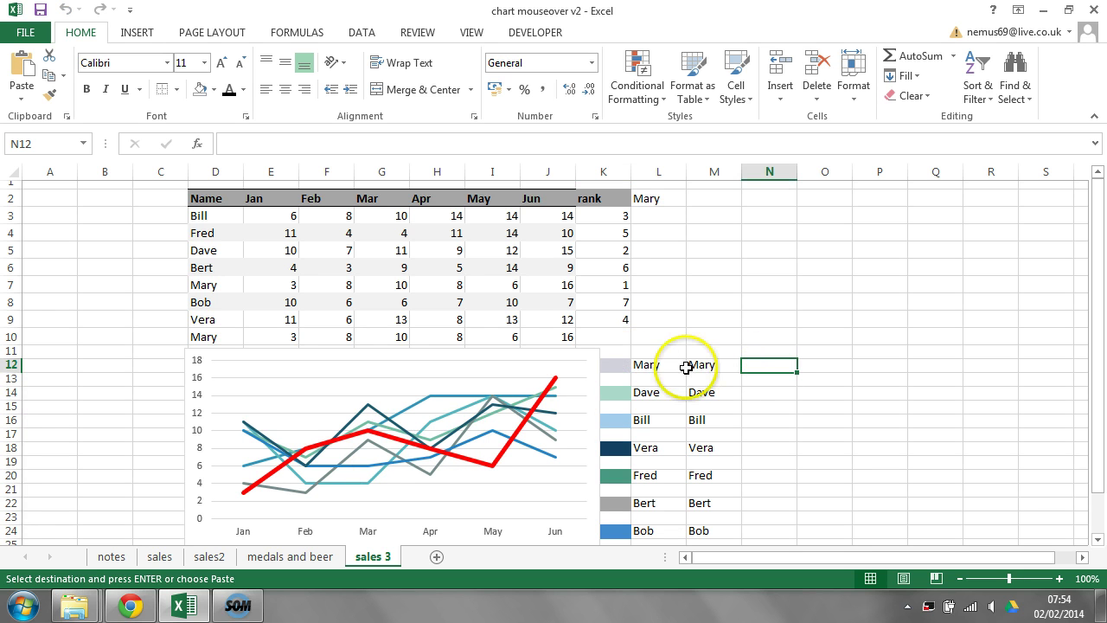
Create a formula-based conditional formatting rule for key cells K12:K24 using =L12=$L$2
drag(619, 366, 621, 531)
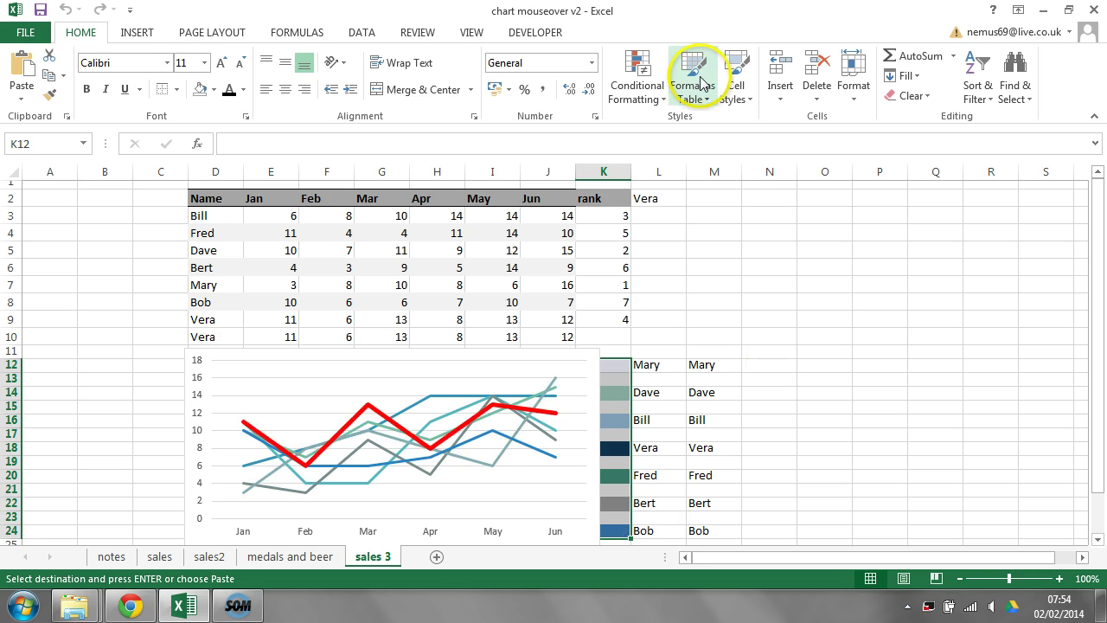
click(636, 93)
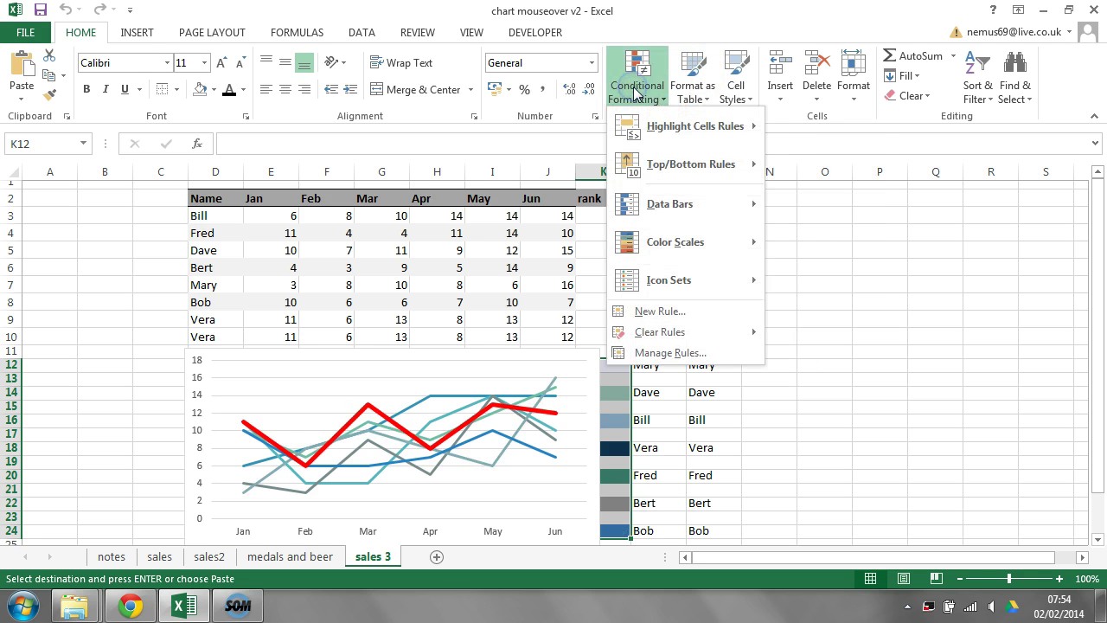
click(668, 318)
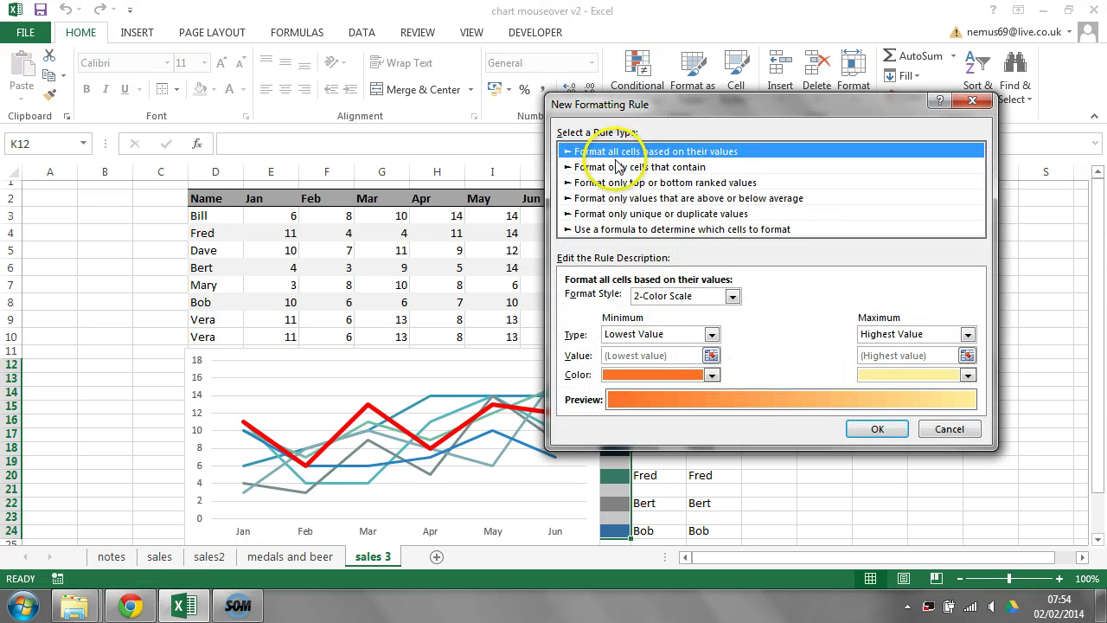
click(624, 229)
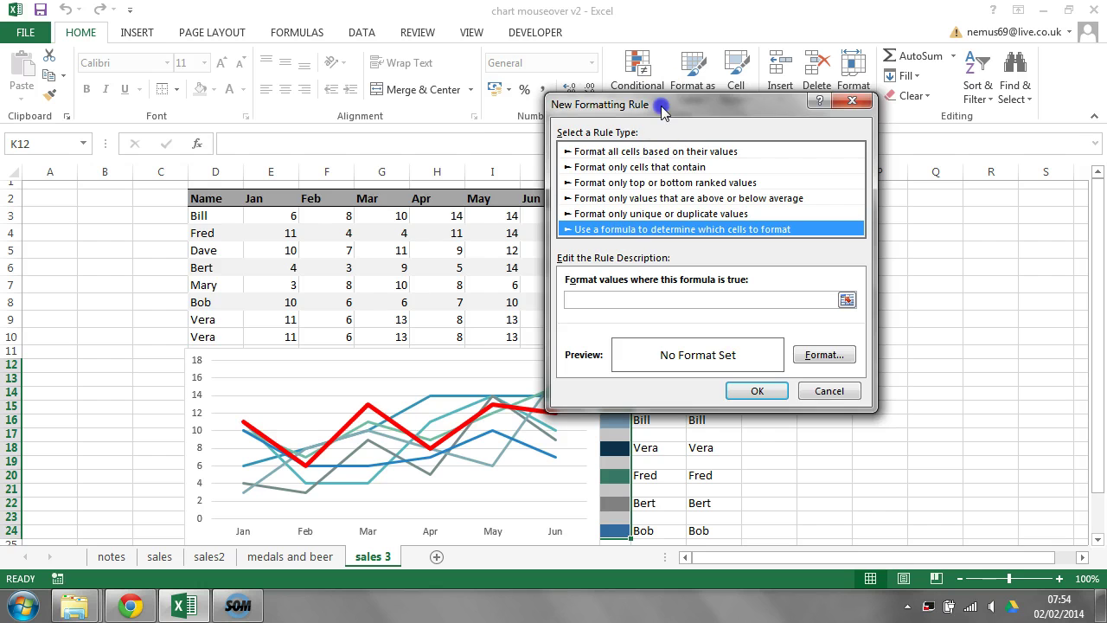
drag(661, 110, 297, 129)
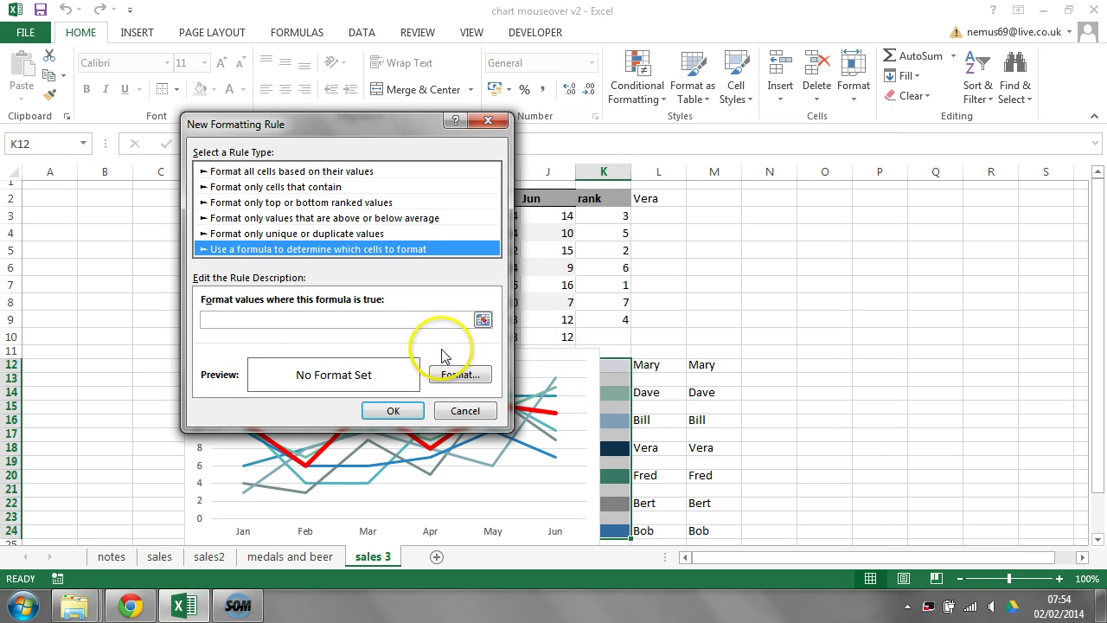
click(245, 319)
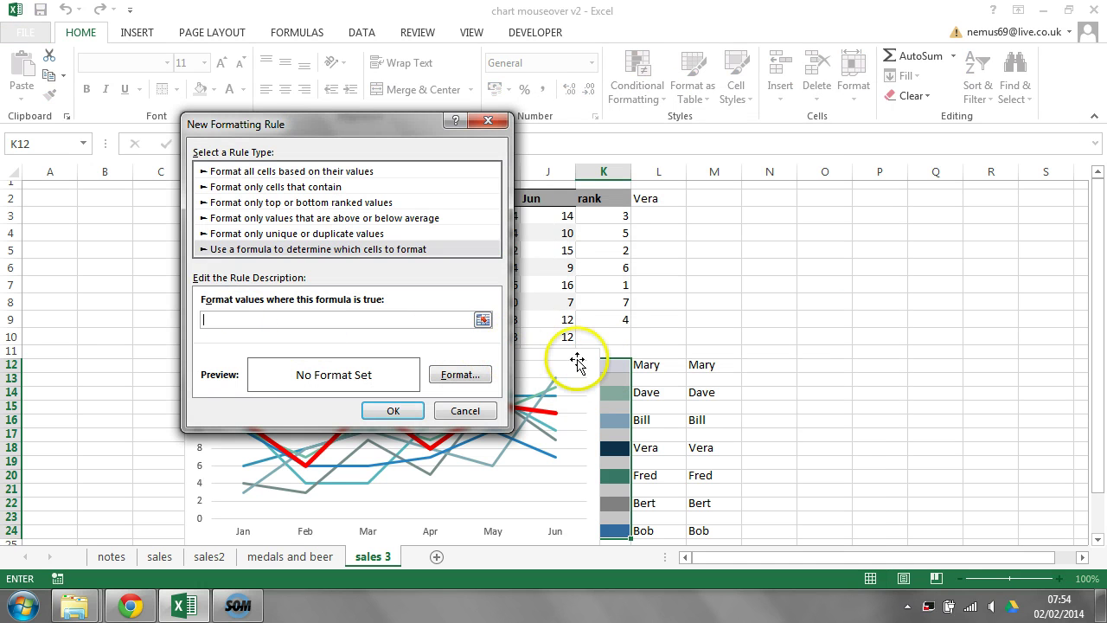
click(644, 365)
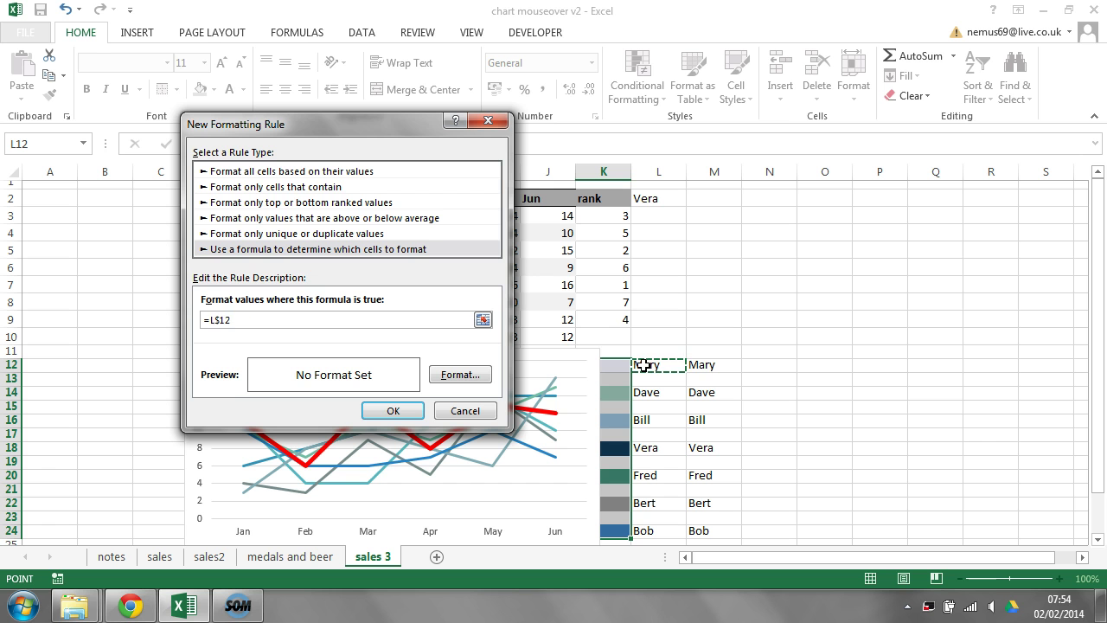
click(618, 365)
text(=)
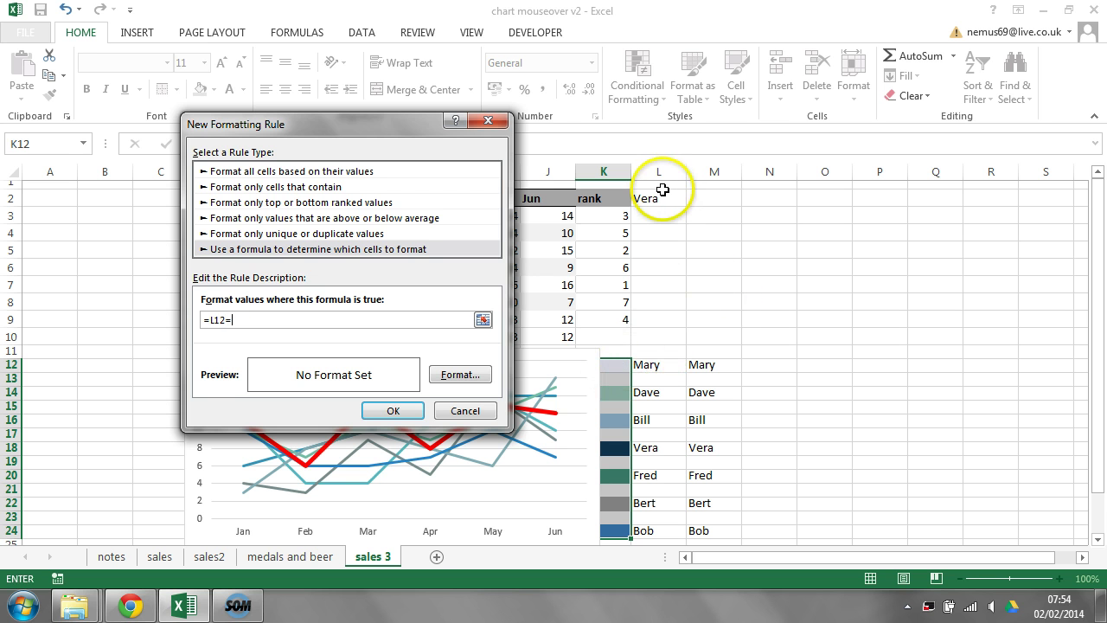
click(649, 202)
Give the key-cell rule a red fill and test the mouseover effect on the linked names in column M
click(465, 378)
click(464, 378)
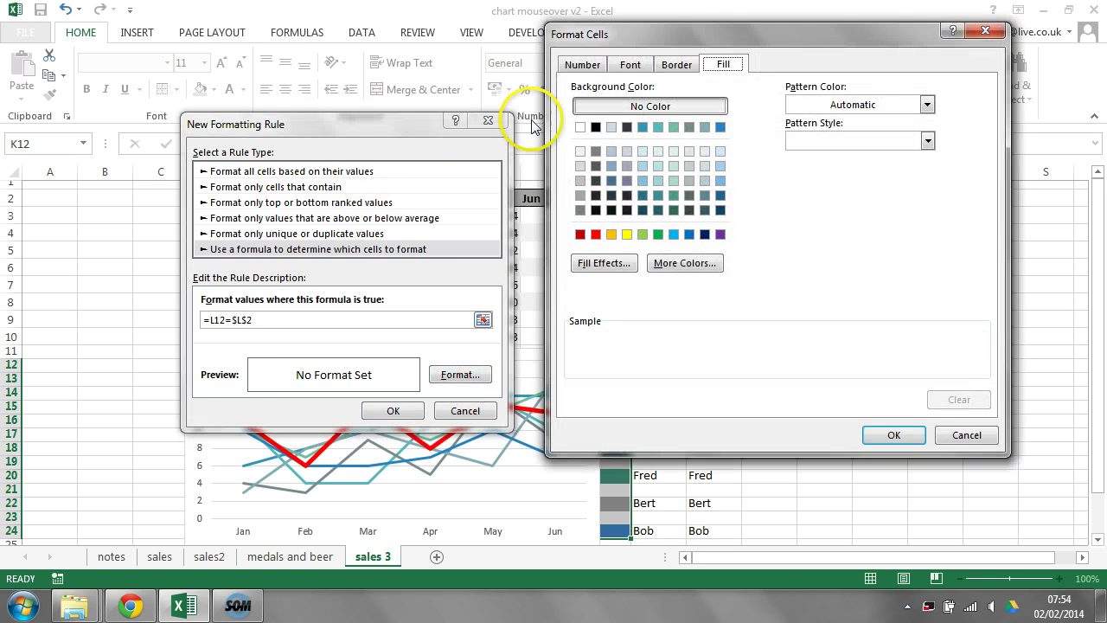
click(595, 233)
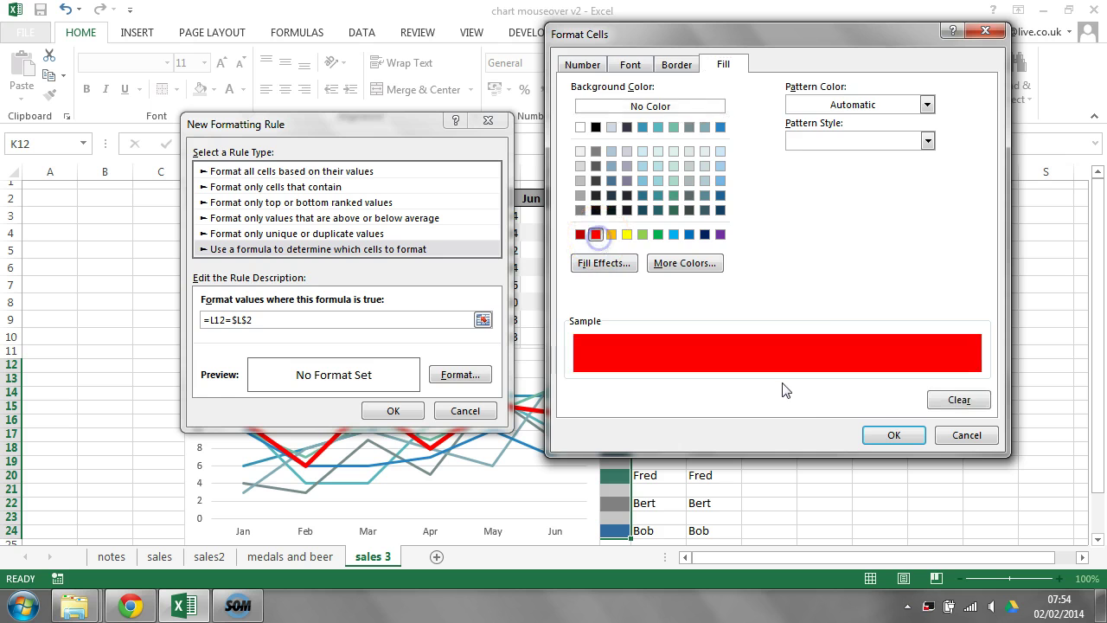
click(894, 434)
click(394, 410)
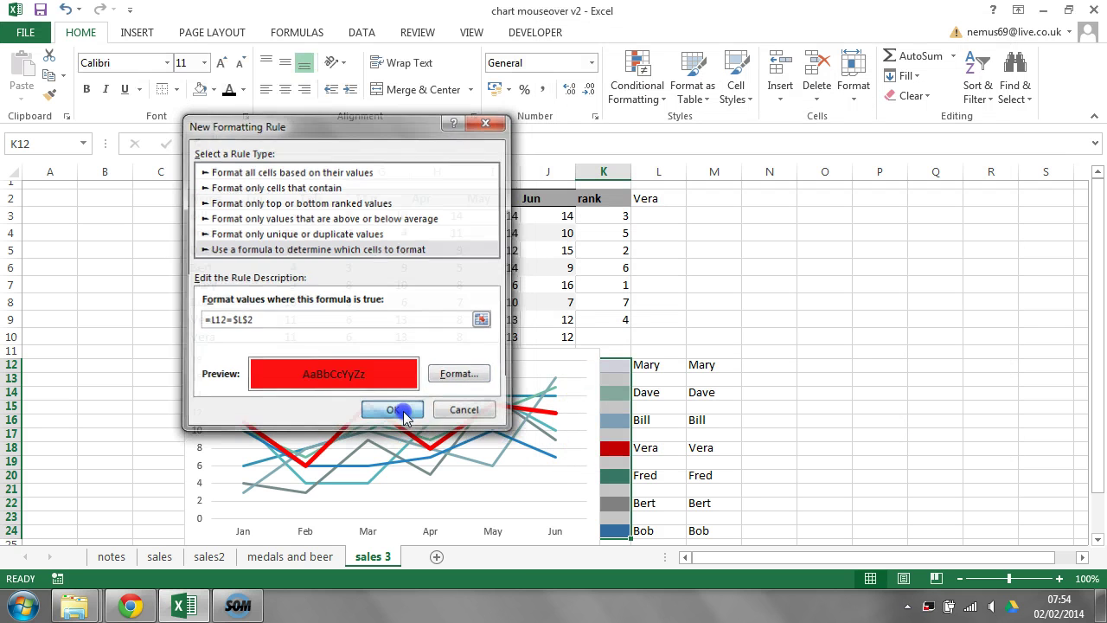
click(845, 349)
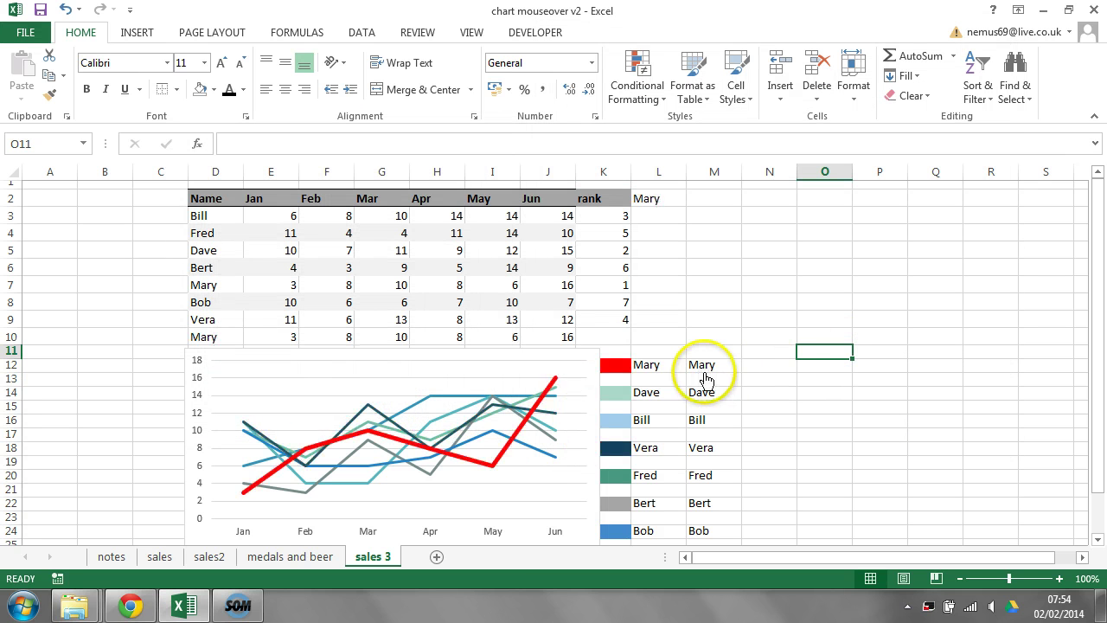
mouse_move(706, 422)
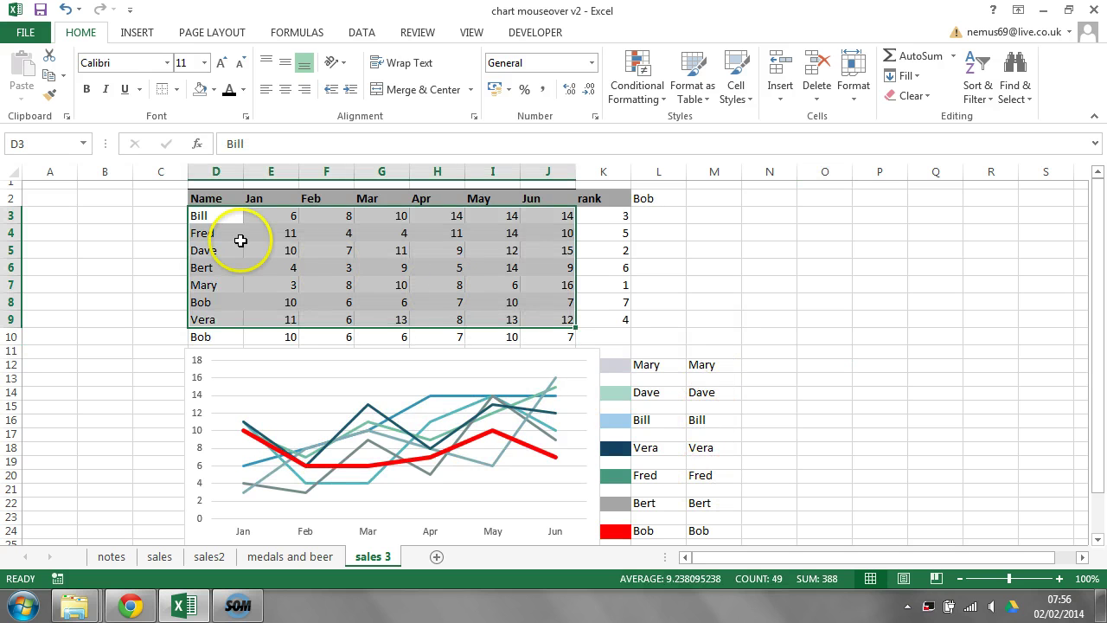
Enter =IFERROR(HYPERLINK(mouseover(D3)),D3) in C3, beside the first name in the sales table
click(154, 218)
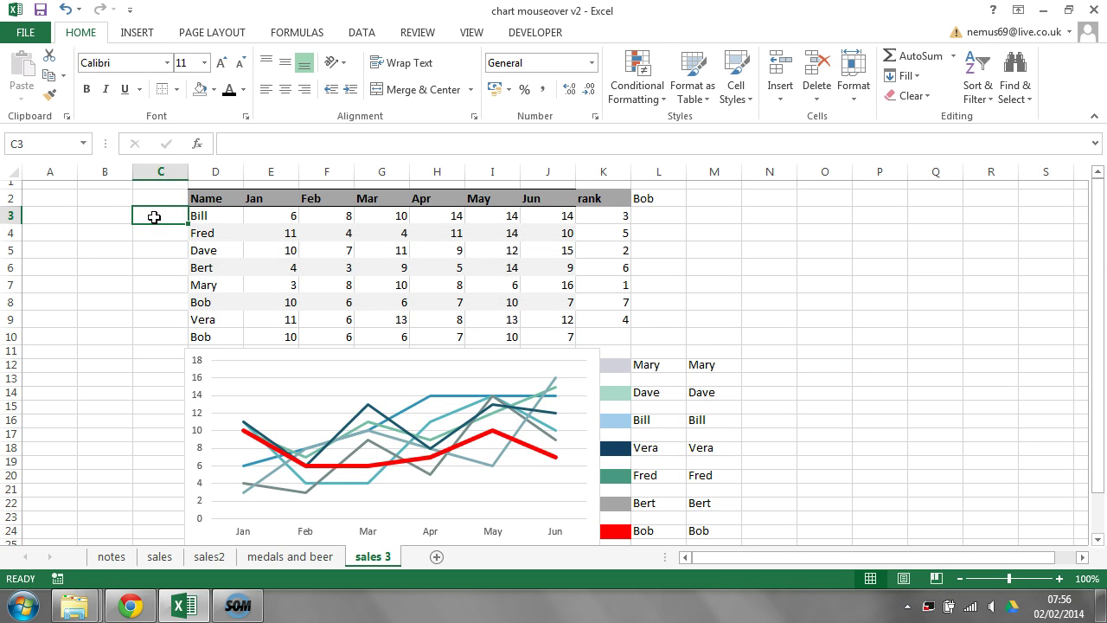
text(=ife)
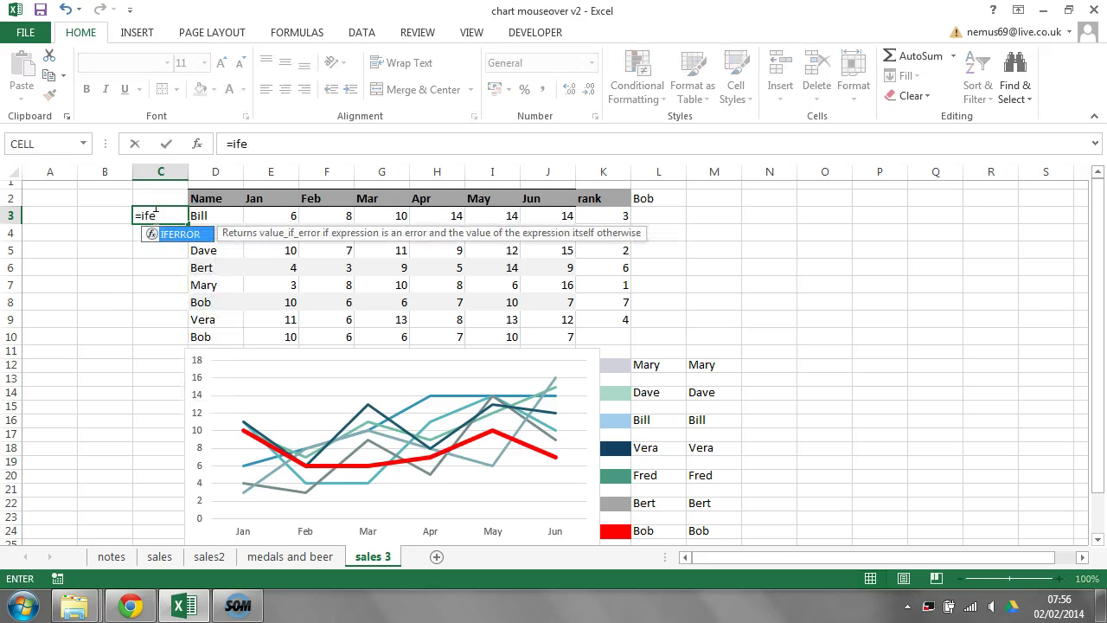
key(Tab)
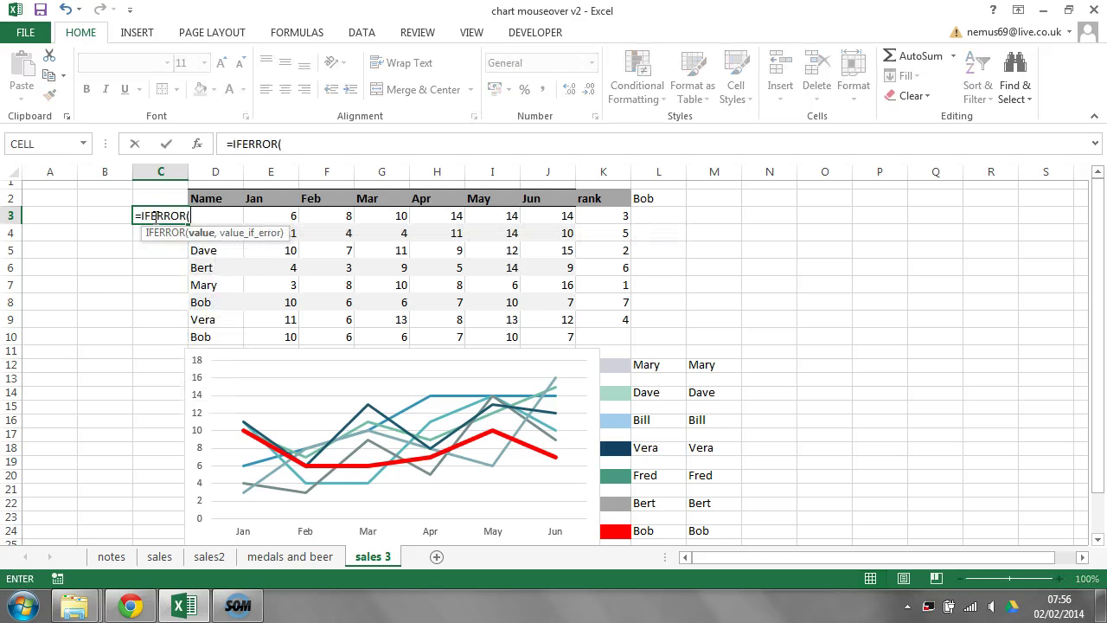
text(hy)
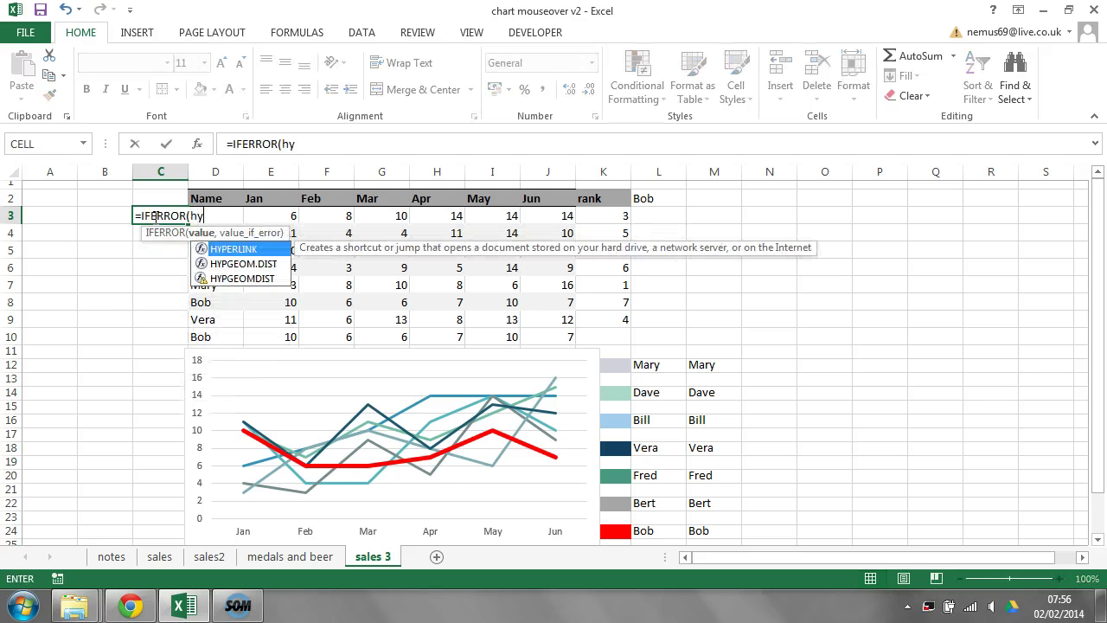
key(Tab)
text(mo)
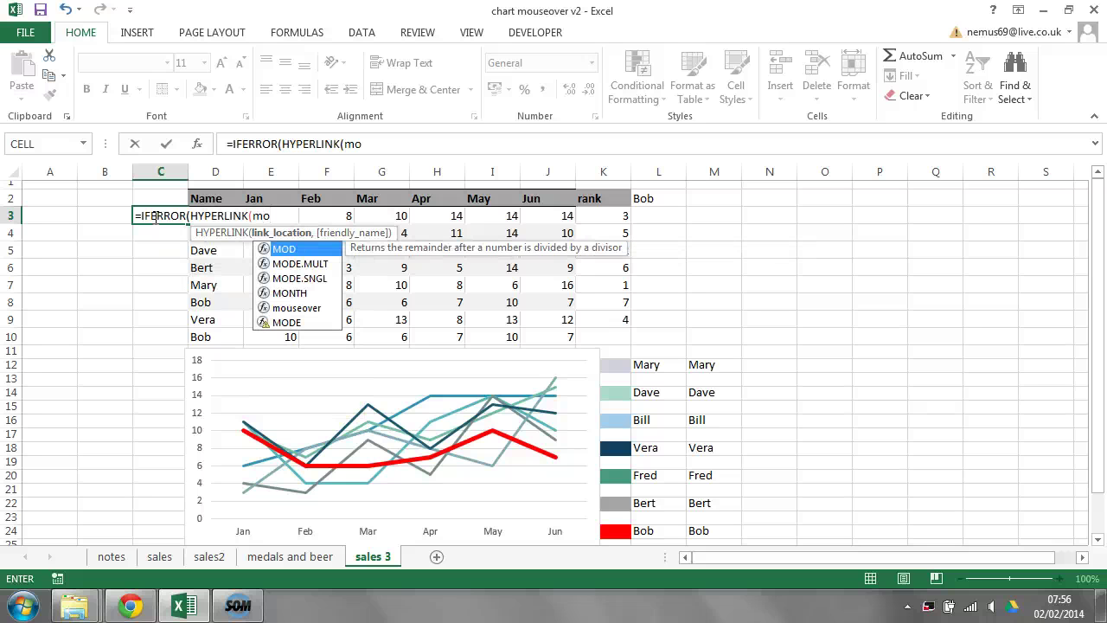
text(u)
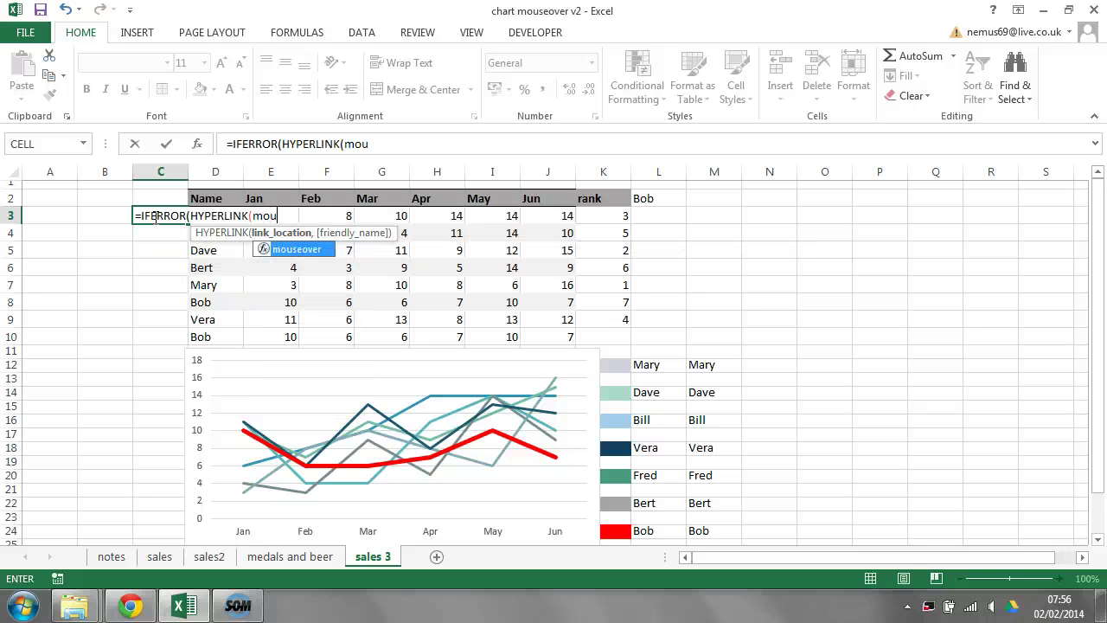
key(Tab)
text(d3)
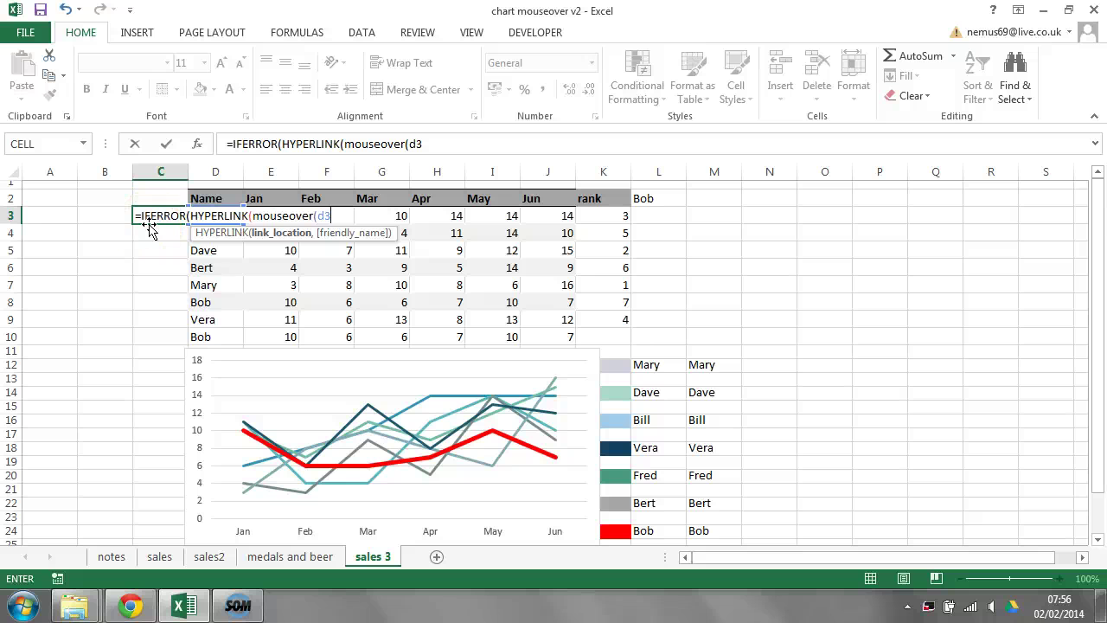
text()),d3)
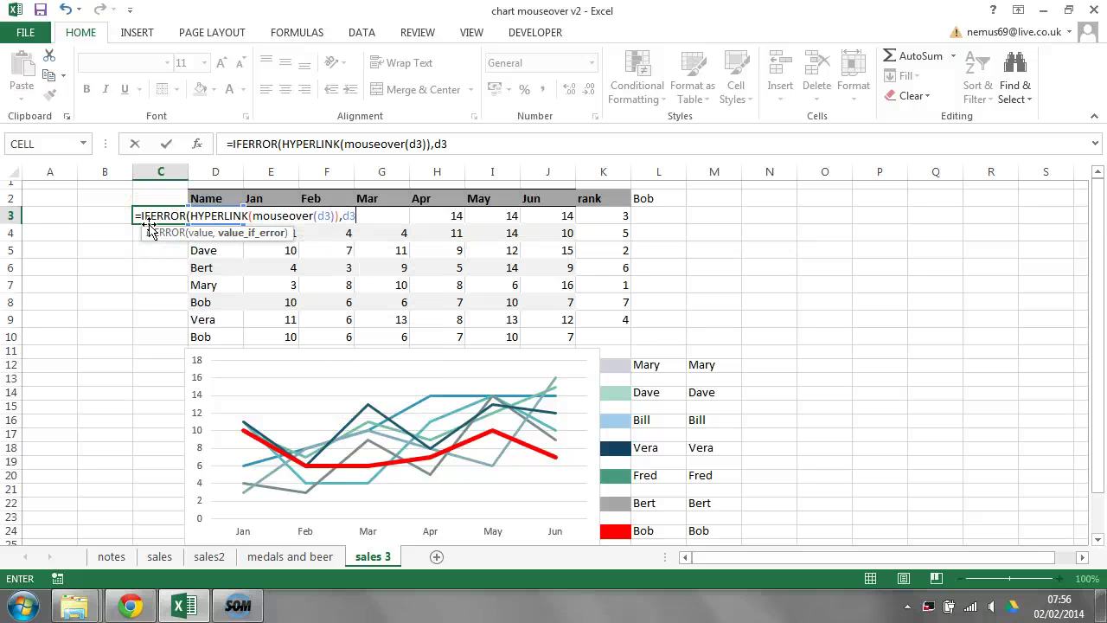
key(Return)
Fill the C3 hyperlink formula down to C9 and move the Name header from D2 to C2
click(150, 236)
key(Up)
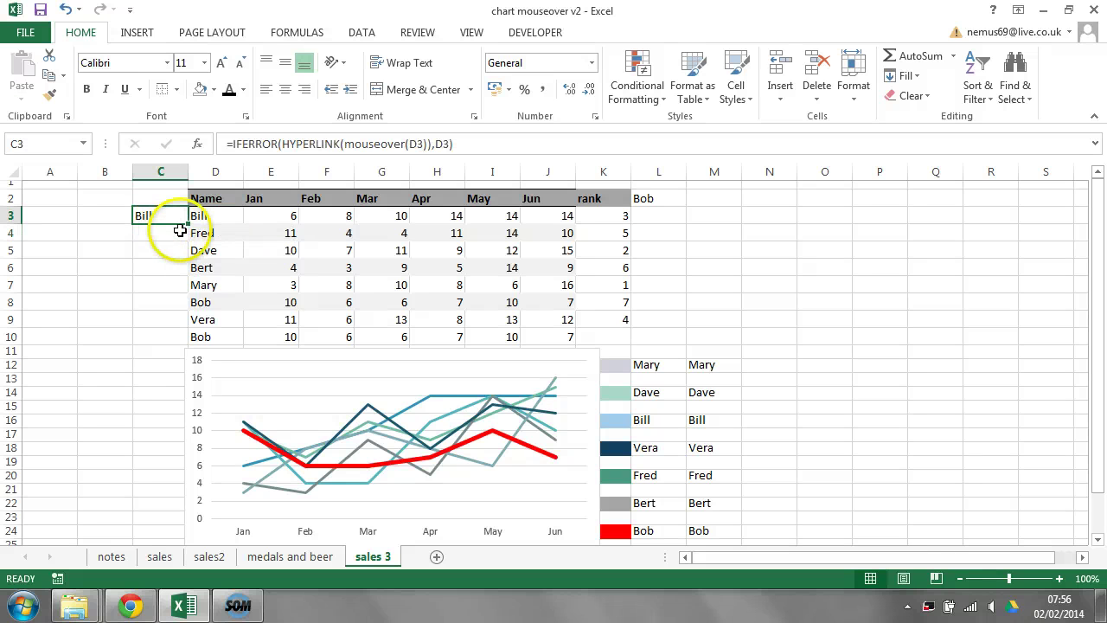
drag(187, 224, 185, 323)
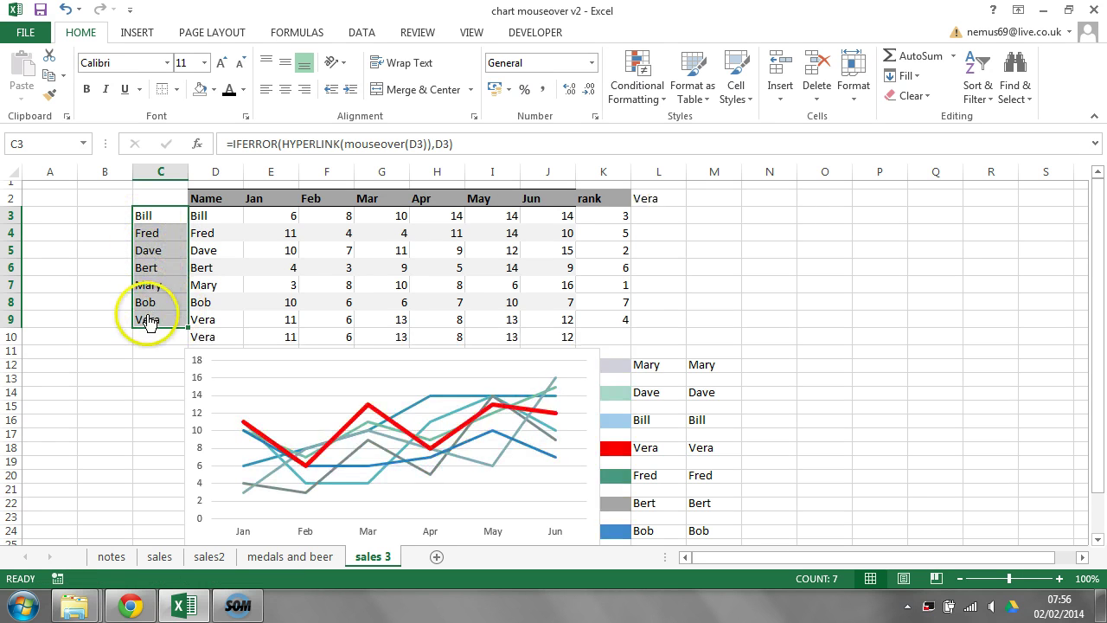
click(209, 200)
click(212, 203)
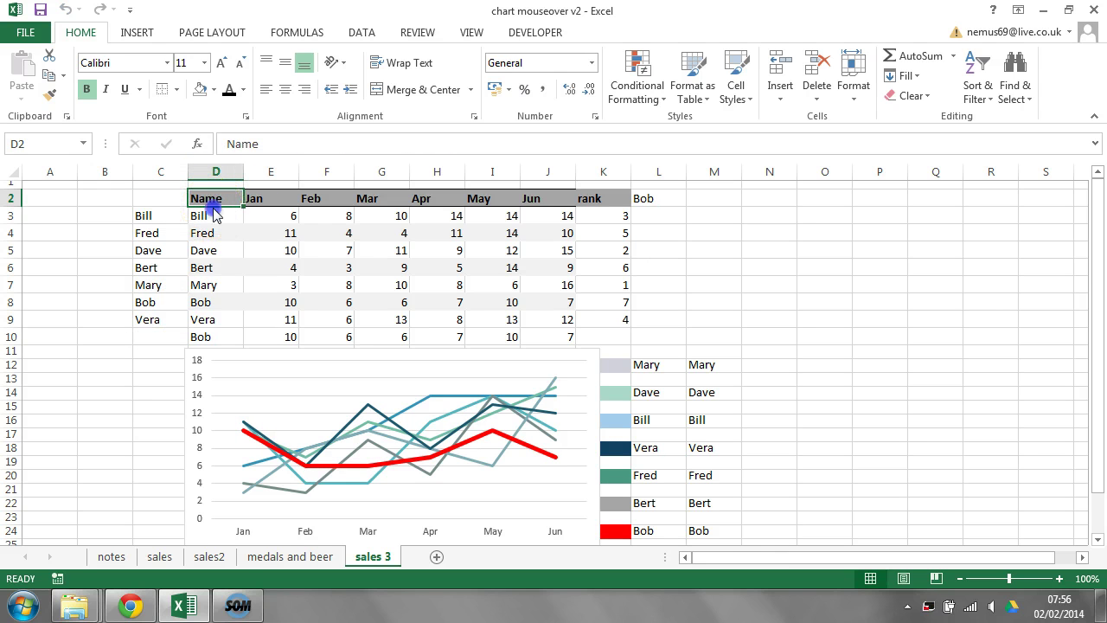
Create a formula-based conditional formatting rule for table range C3:J9 using =$C3=$L$2
drag(213, 211, 564, 321)
click(637, 80)
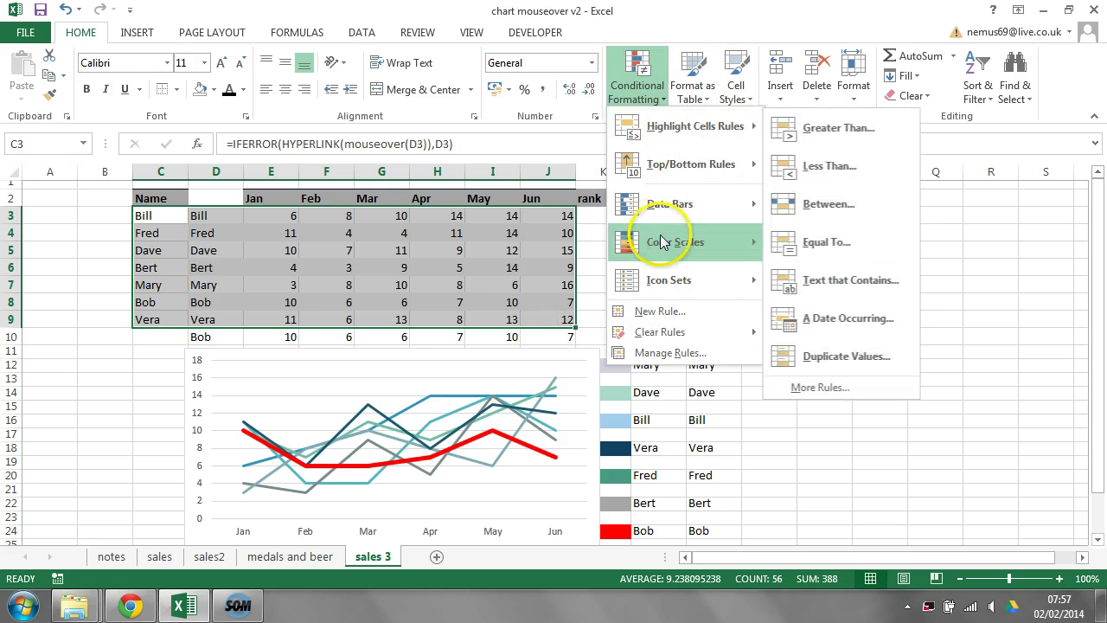
click(664, 312)
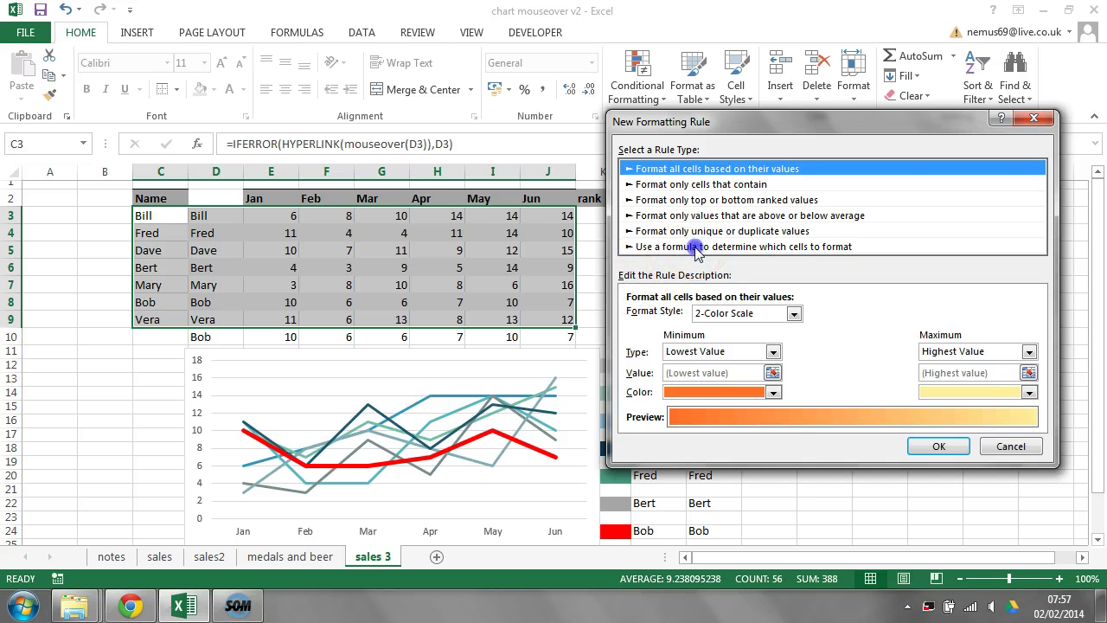
click(683, 247)
click(644, 316)
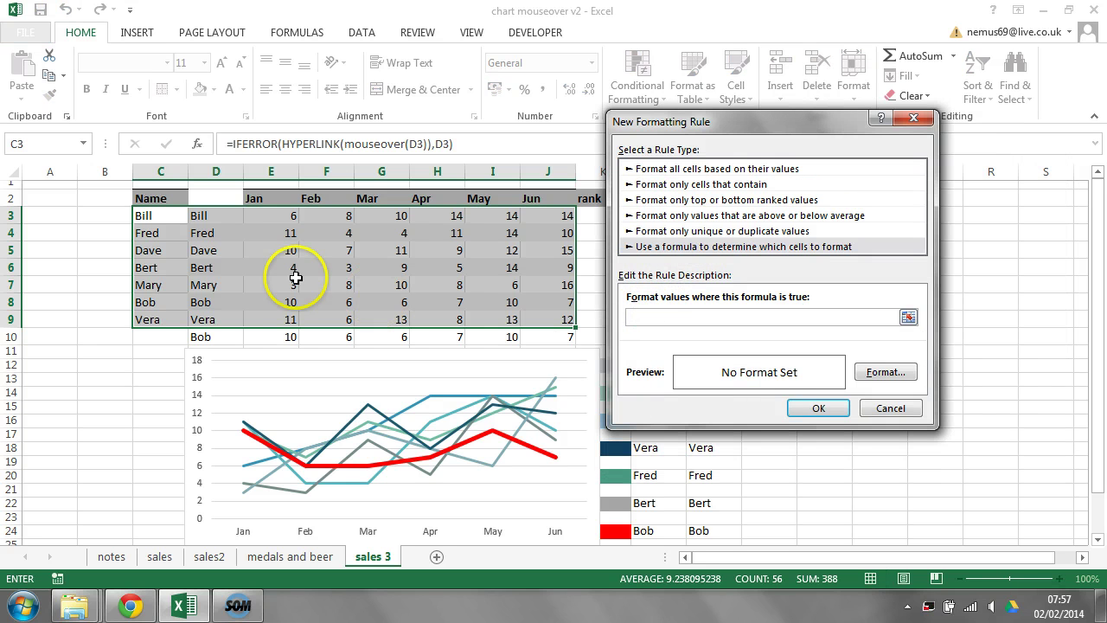
click(161, 217)
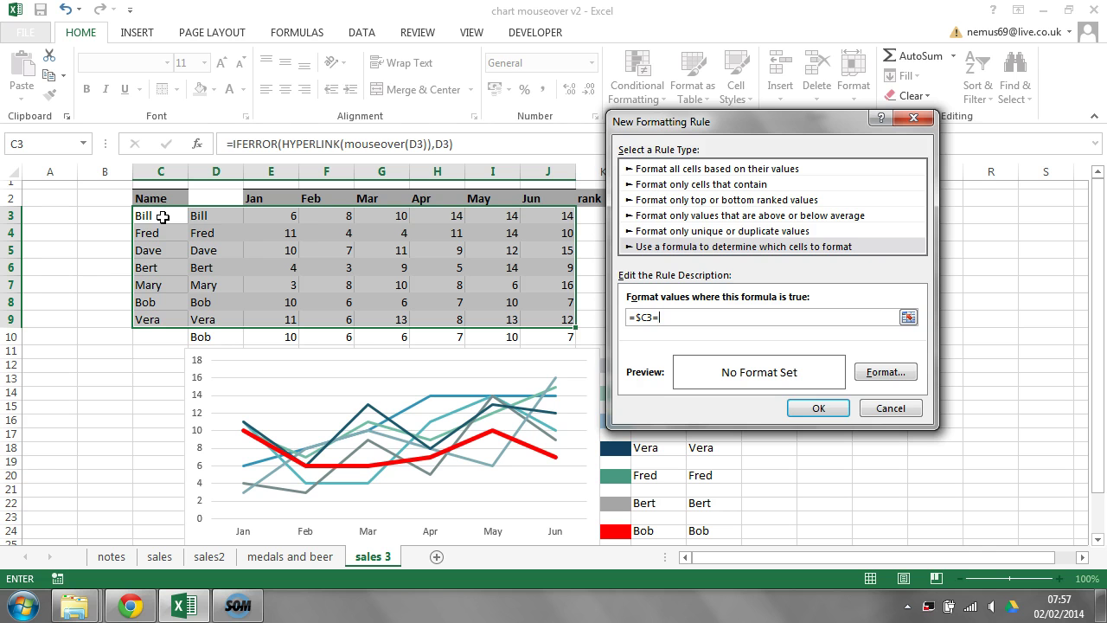
drag(740, 121, 890, 127)
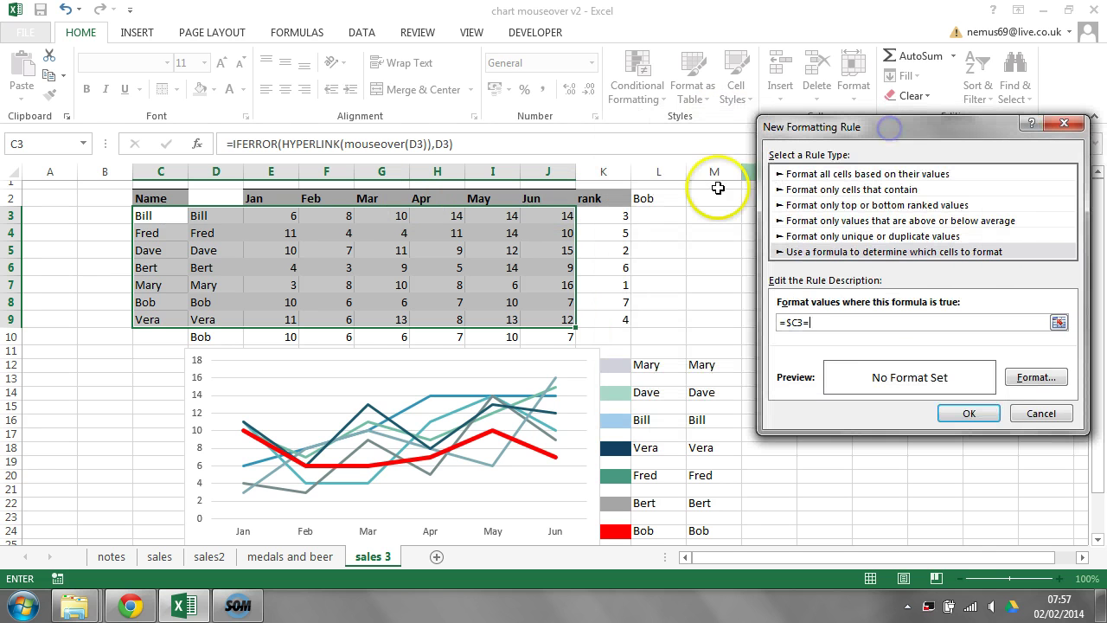
click(667, 201)
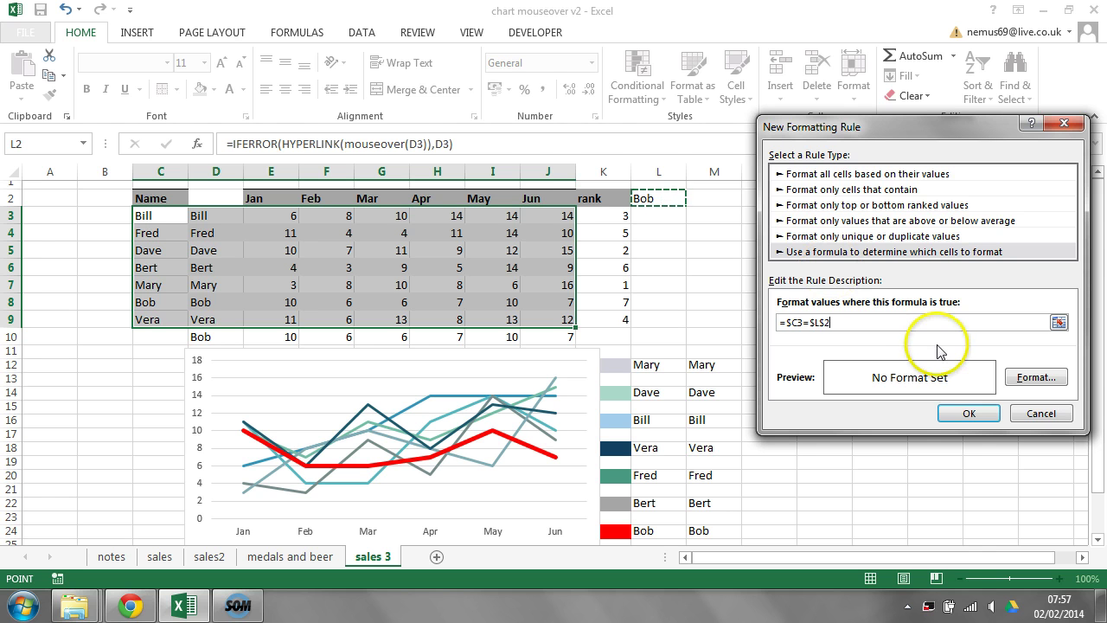
Set a red fill for the table row rule and apply it to C3:J9
click(1036, 377)
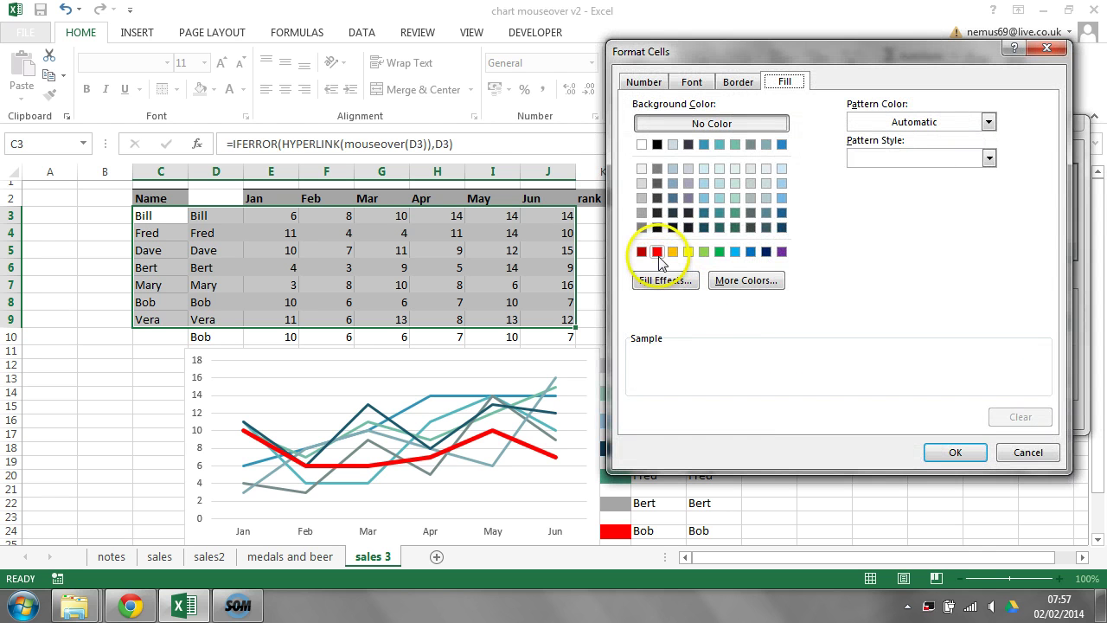
click(657, 251)
click(943, 450)
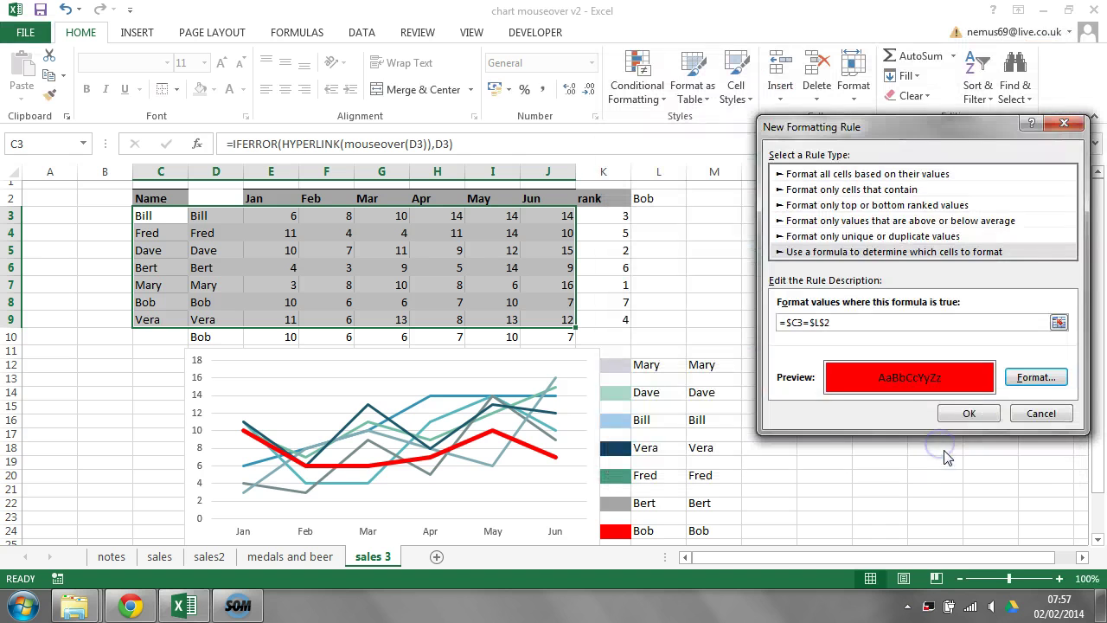
click(903, 413)
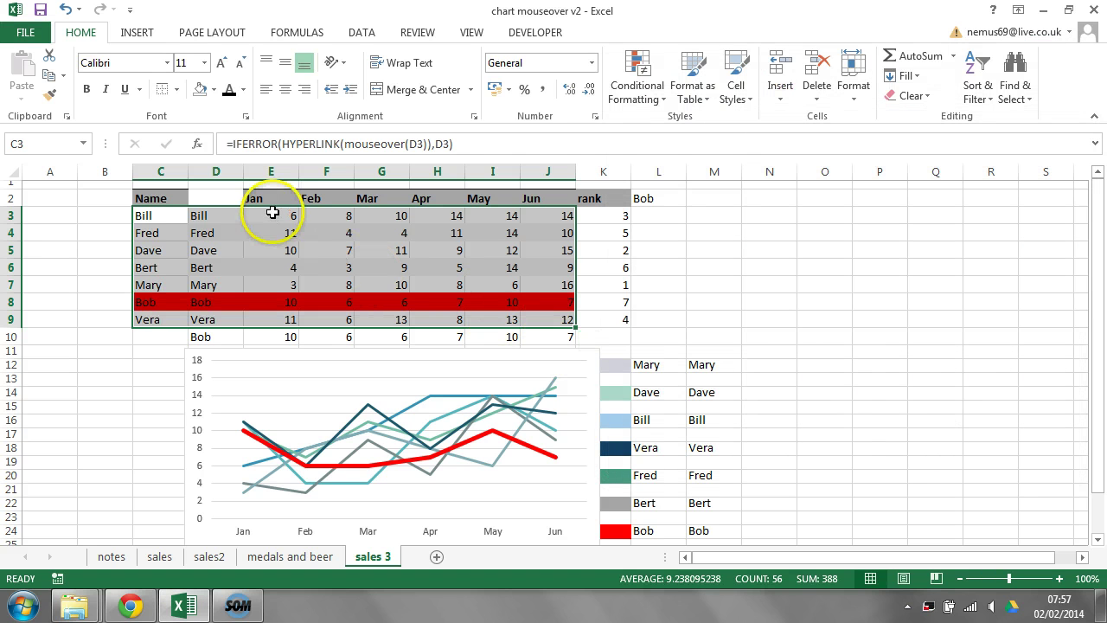
Hide column D, which holds the original names
click(221, 172)
right_click(223, 174)
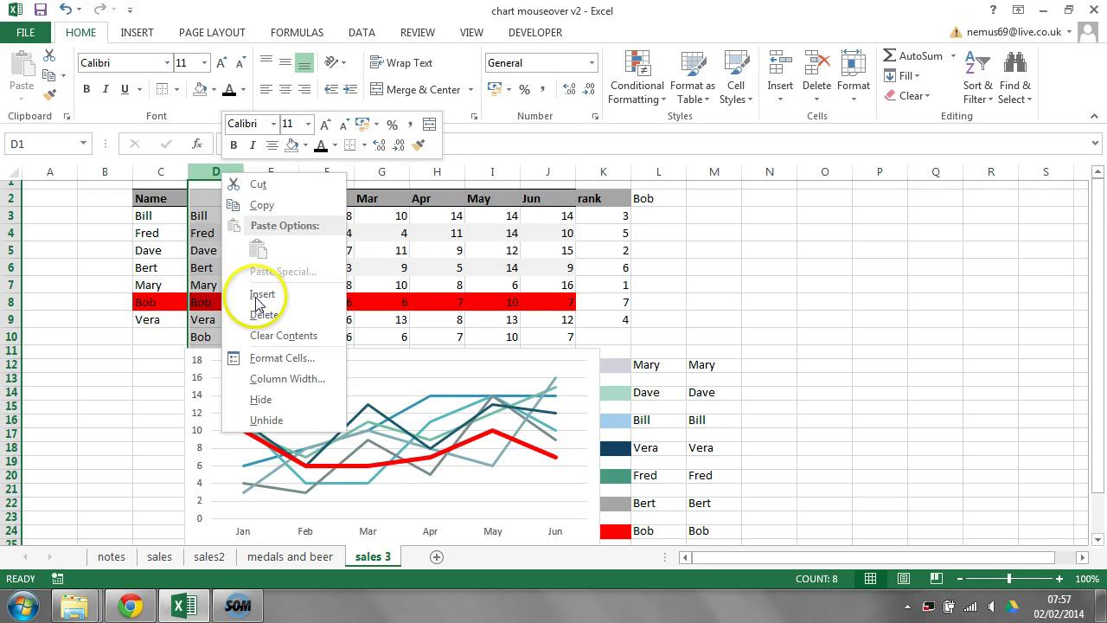
click(278, 398)
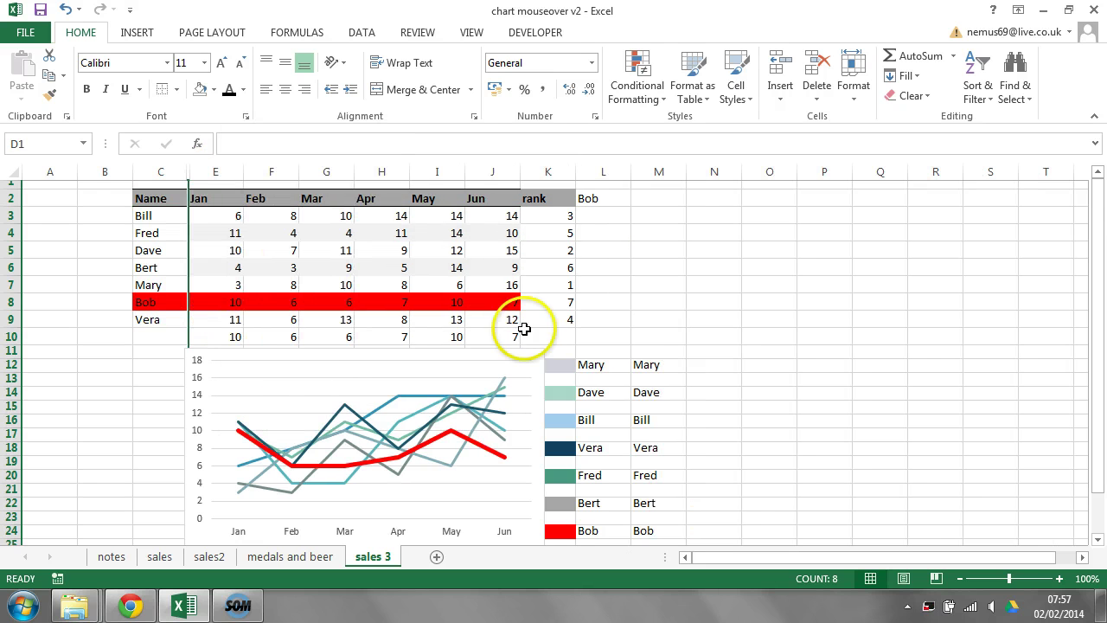
Hide column L, which holds the selected name and the source names for the legend
click(608, 172)
right_click(610, 177)
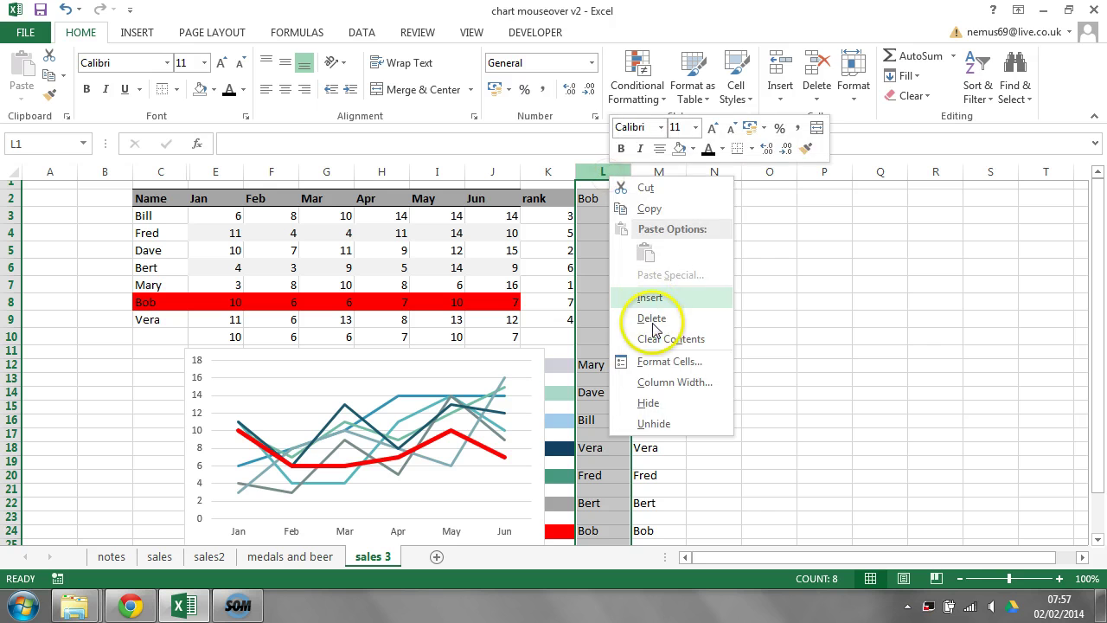
click(648, 402)
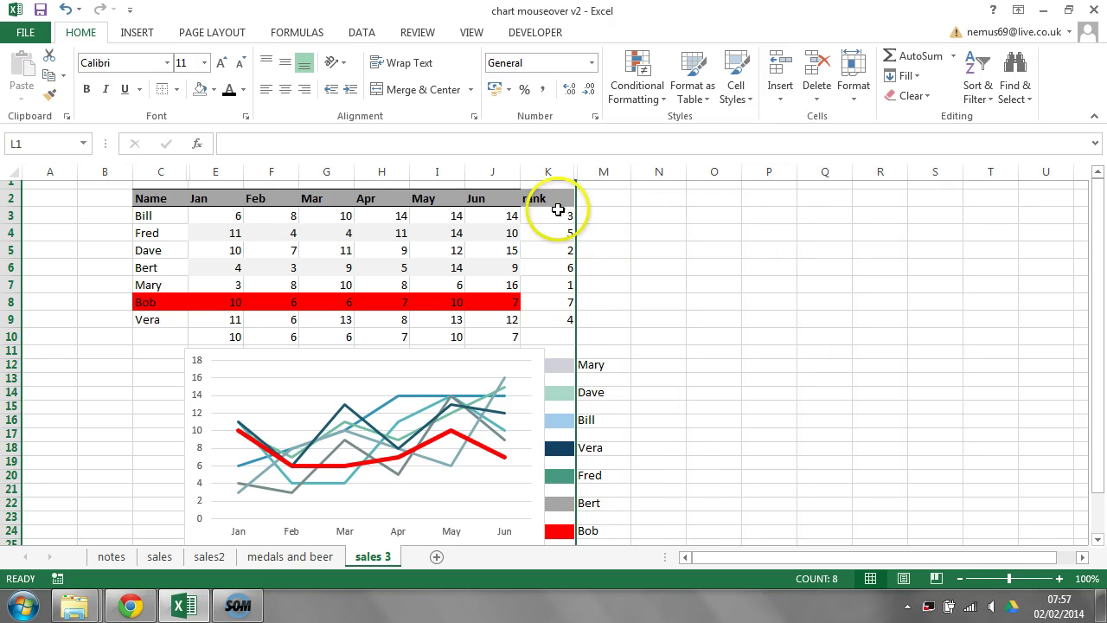
Conceal the helper values by giving rank range K2:K10 a white fill and white font, and row range C10:J10 a white font
drag(534, 194, 561, 339)
click(211, 90)
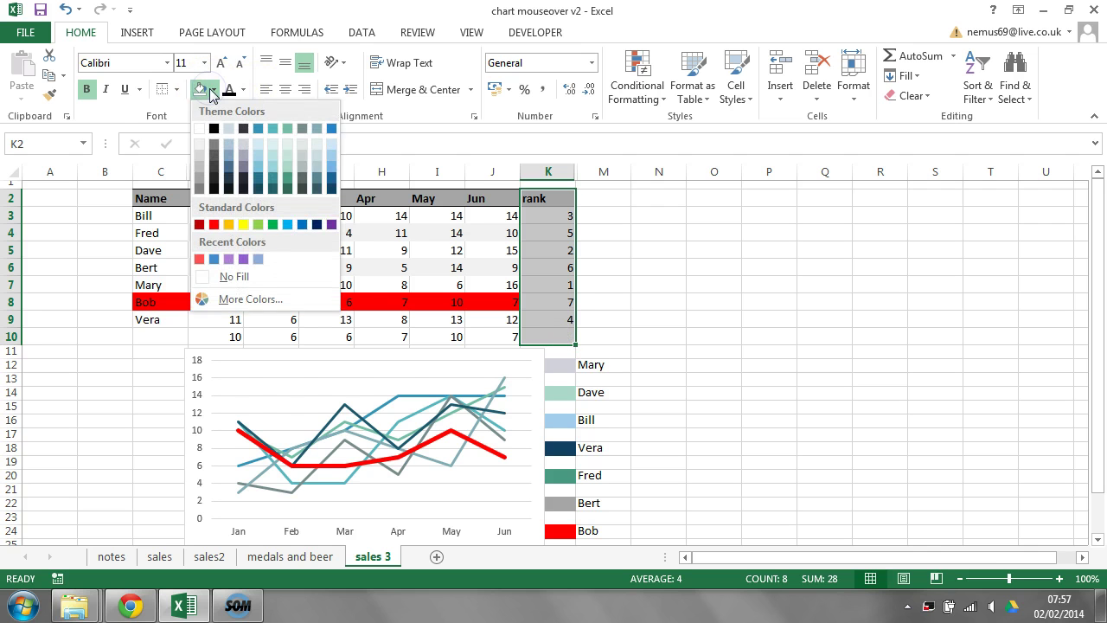
click(141, 136)
click(246, 90)
click(234, 138)
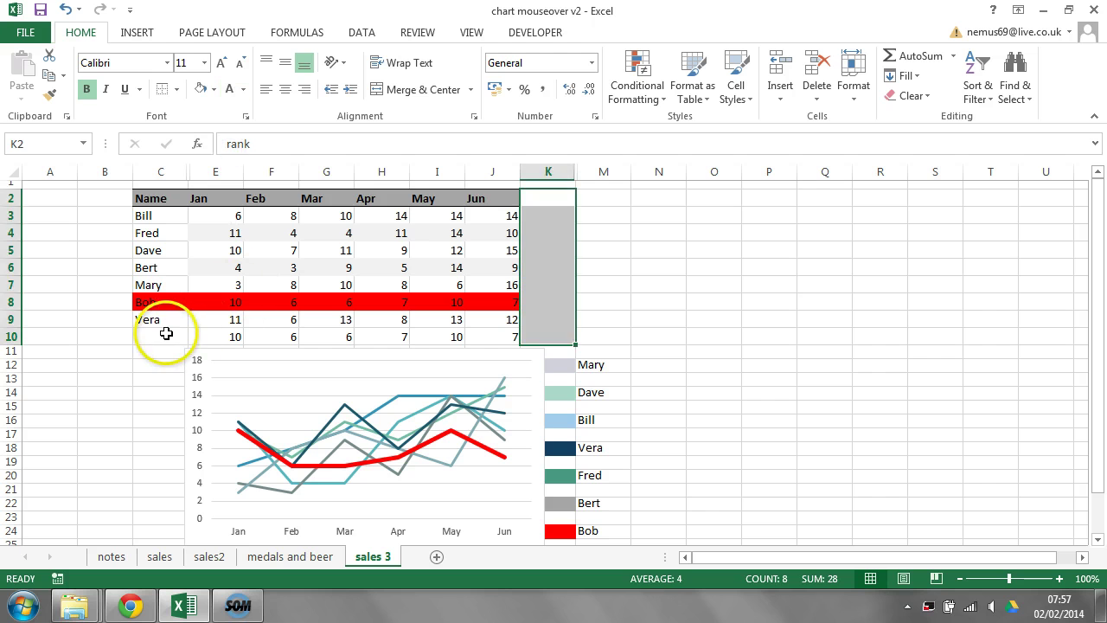
drag(160, 336, 513, 343)
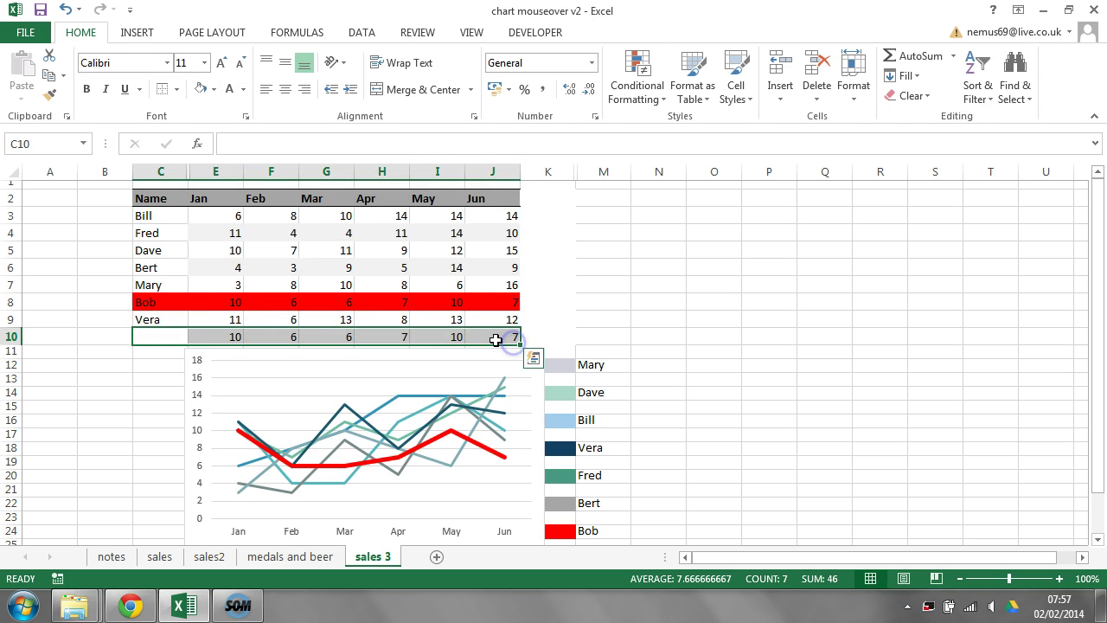
click(229, 89)
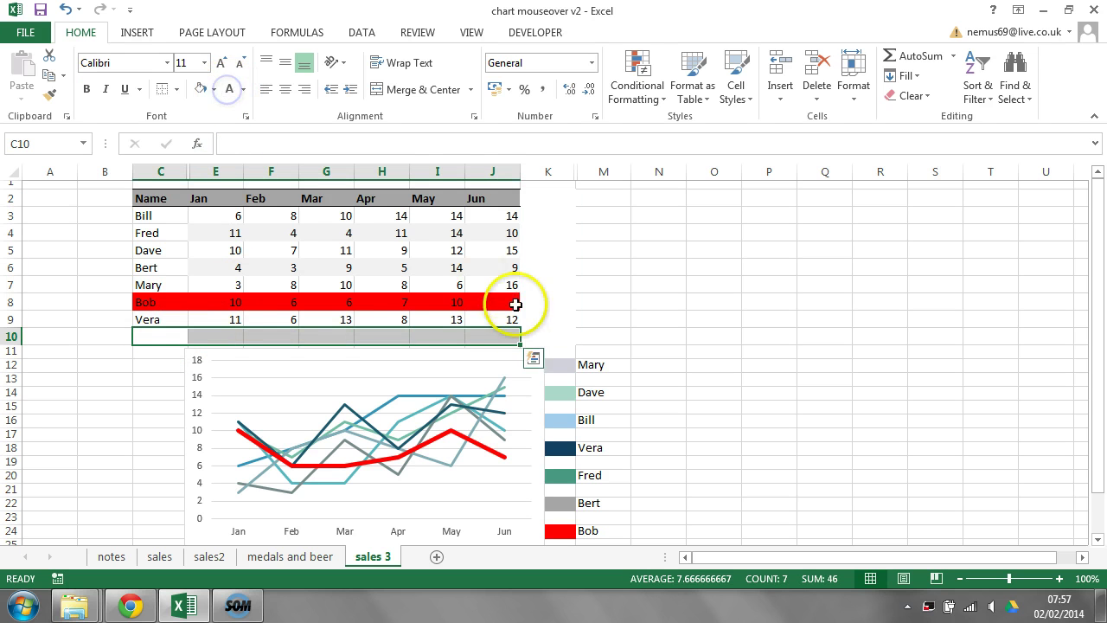
Widen the line chart to span the legend names in column M, keeping its plot area within column J
click(539, 370)
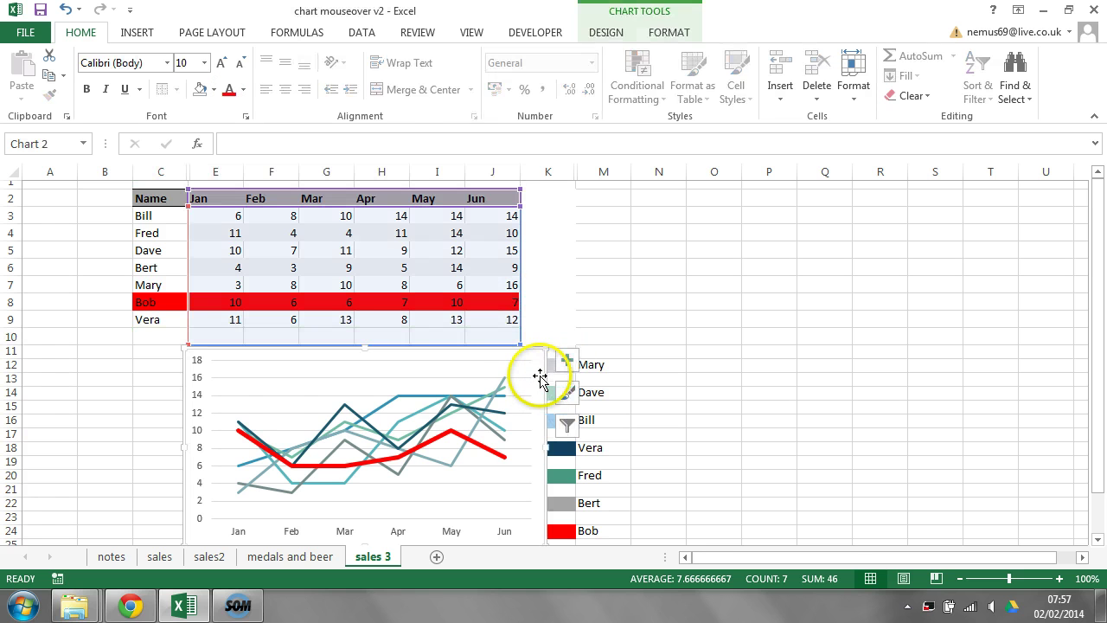
drag(546, 447, 520, 437)
mouse_move(630, 447)
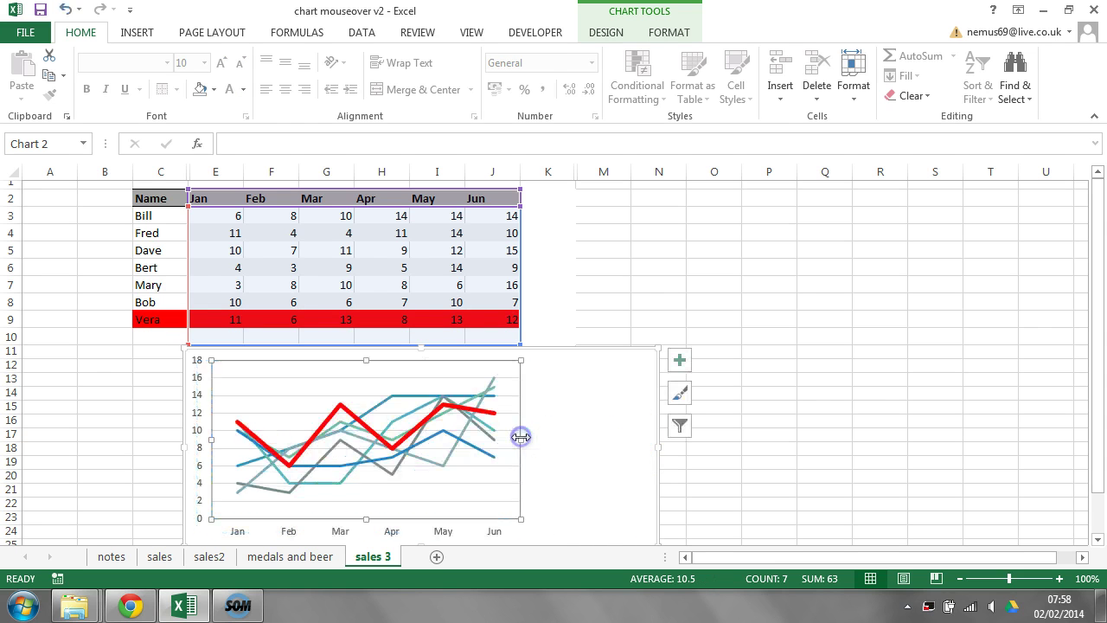
Set the chart area to No Fill so the legend cells behind it show through
right_click(649, 397)
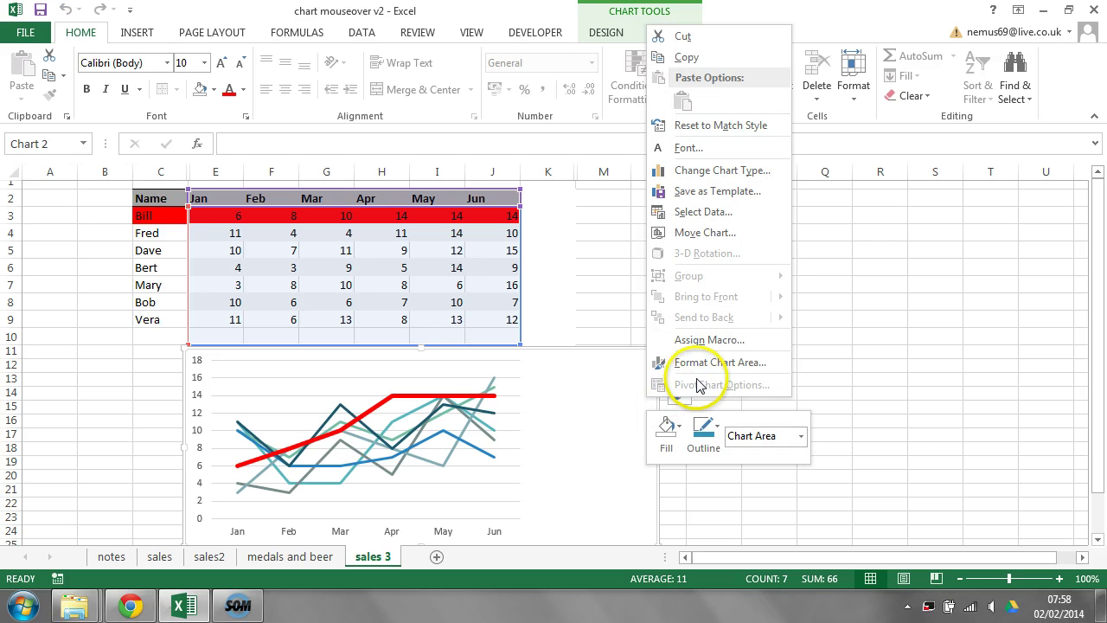
click(680, 437)
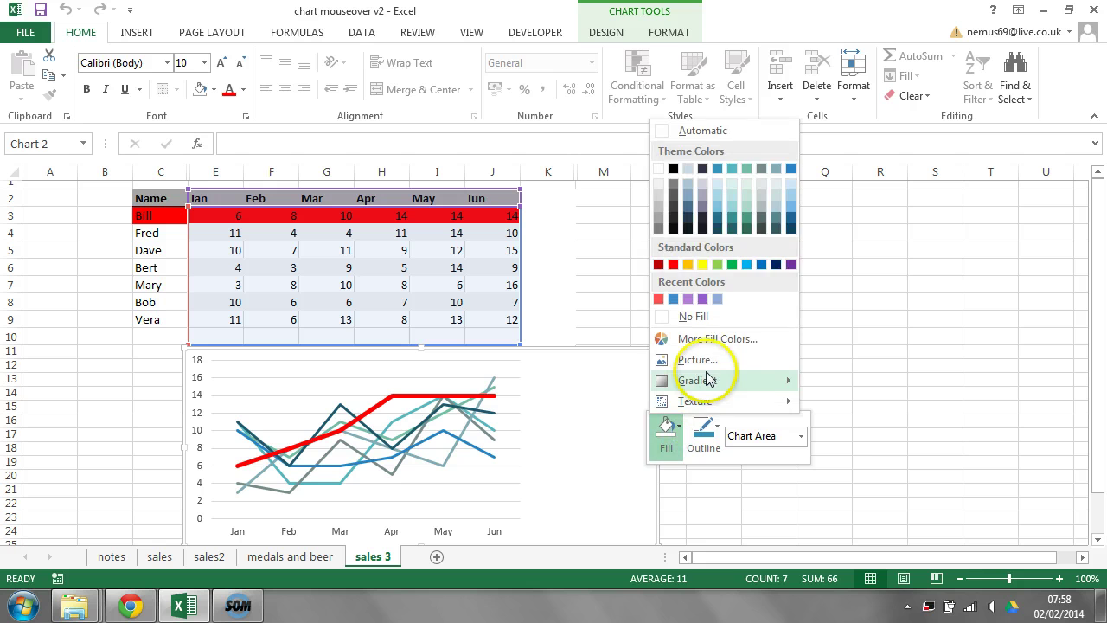
click(693, 316)
click(602, 267)
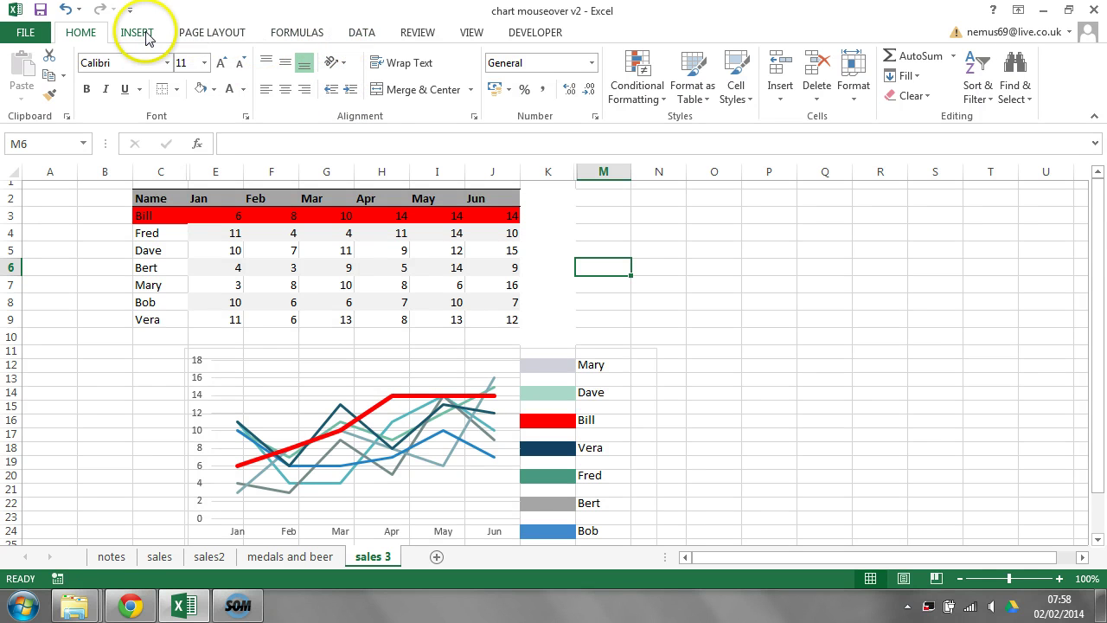
Turn off gridlines on the sales 3 worksheet
click(468, 32)
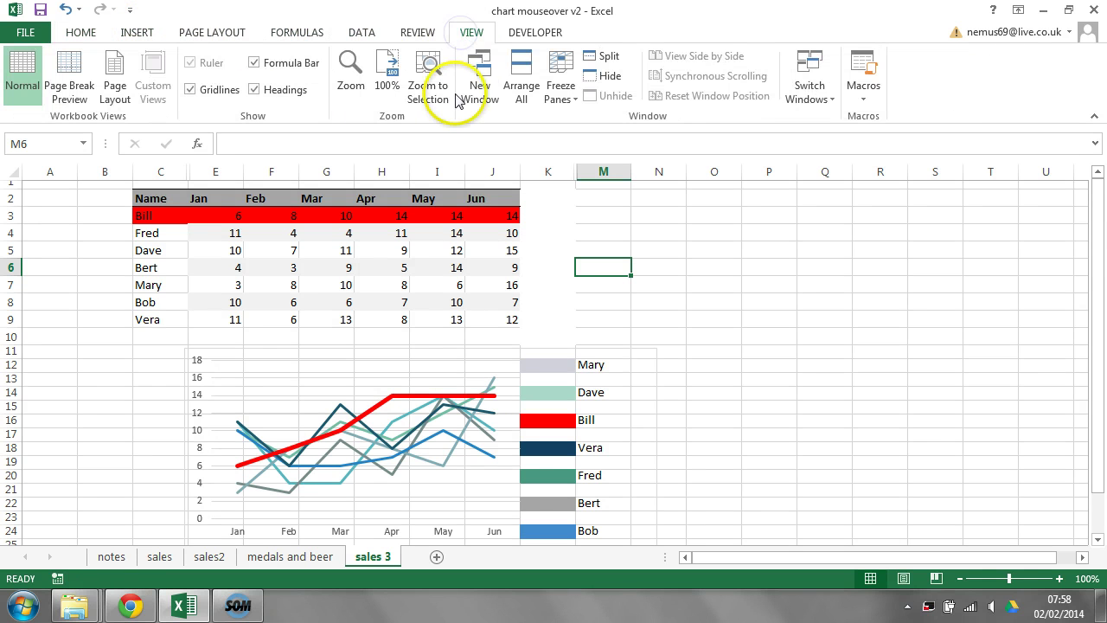
click(191, 89)
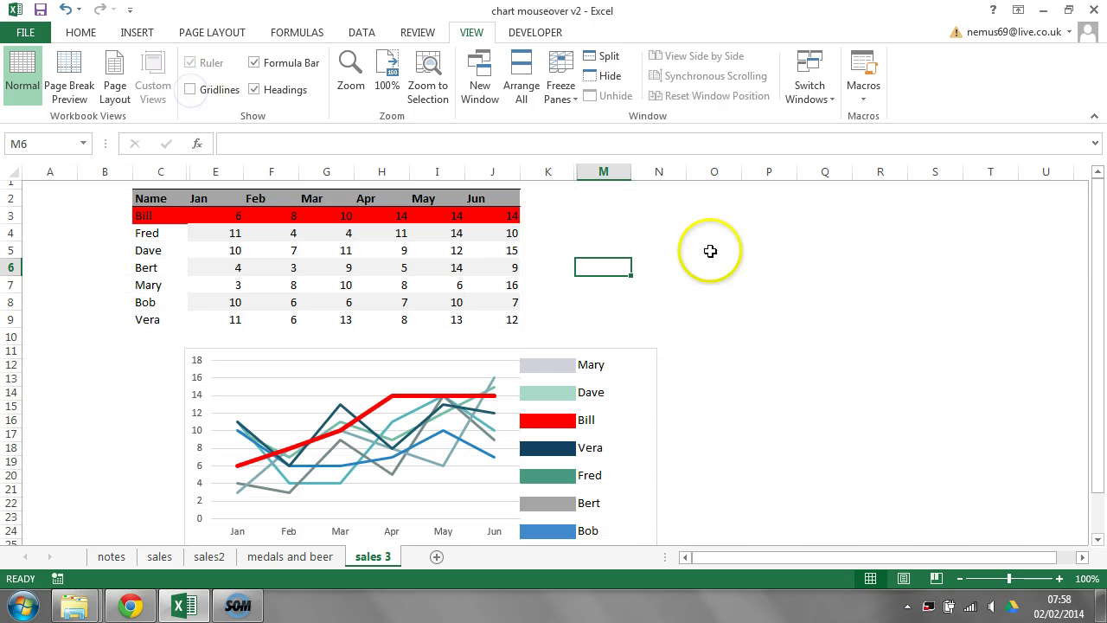
click(711, 251)
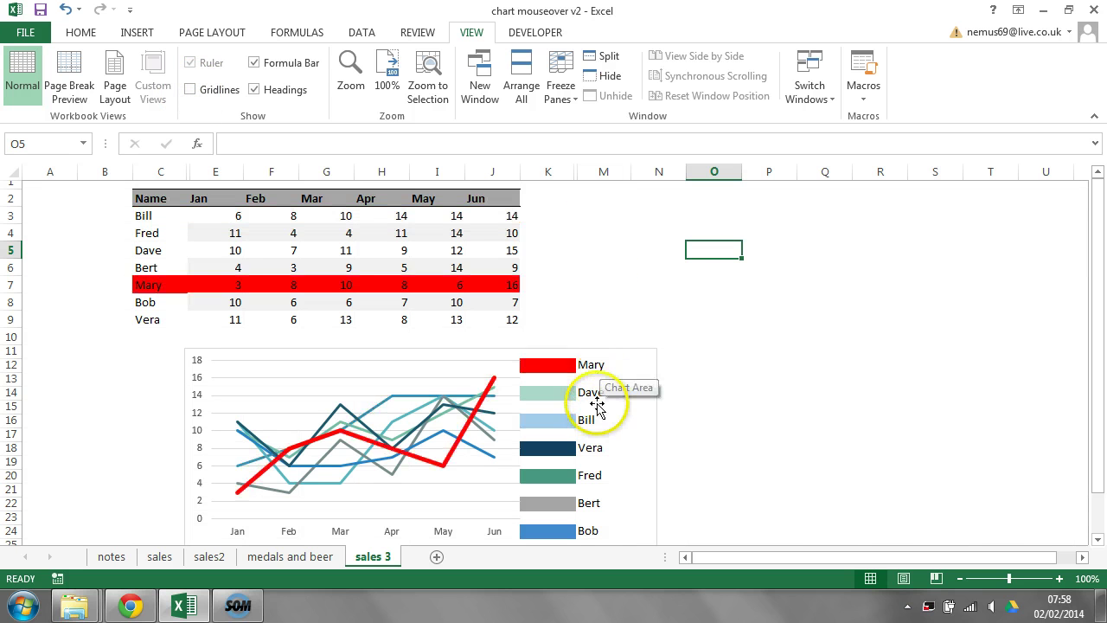